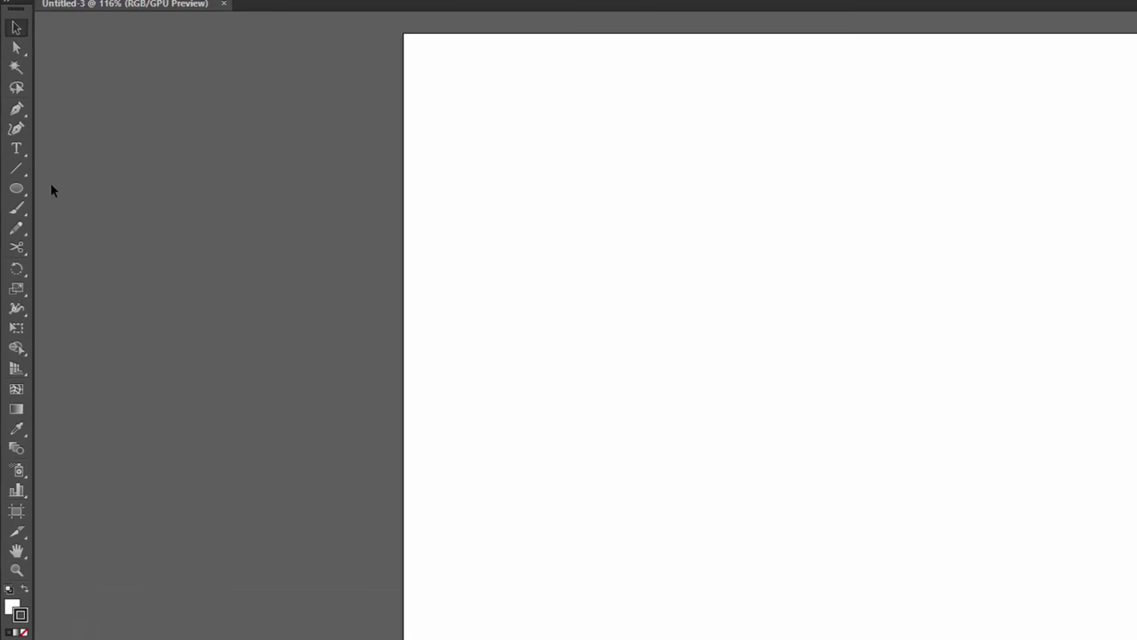
# Draw a square centred on the artboard with the Rectangle Tool and fill it near-black
pyautogui.click(18, 190)
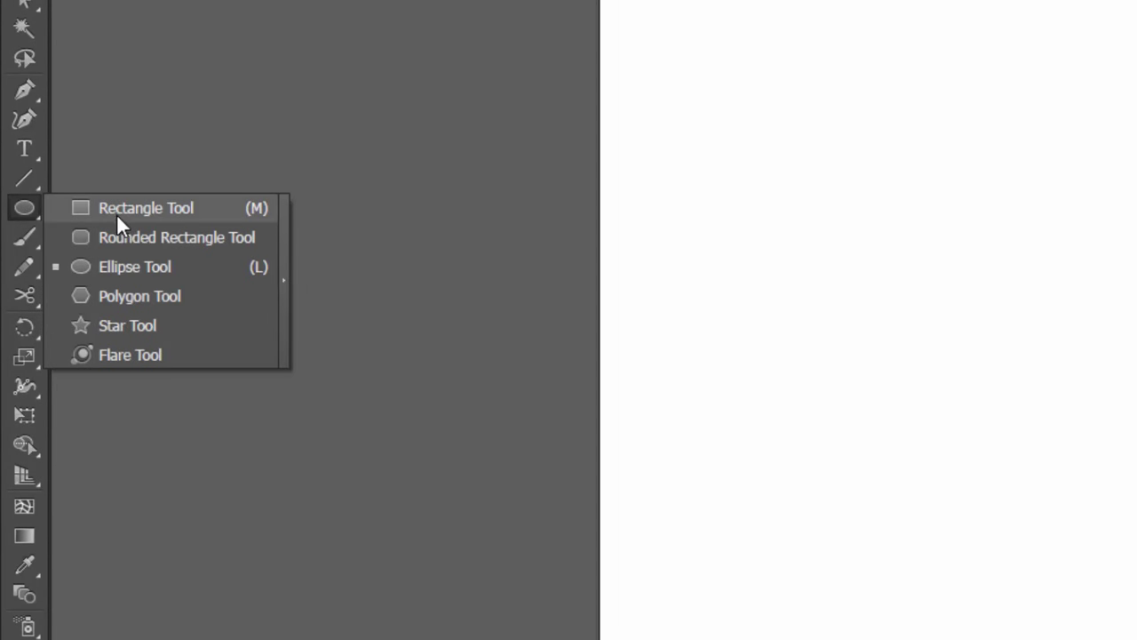
pyautogui.click(140, 217)
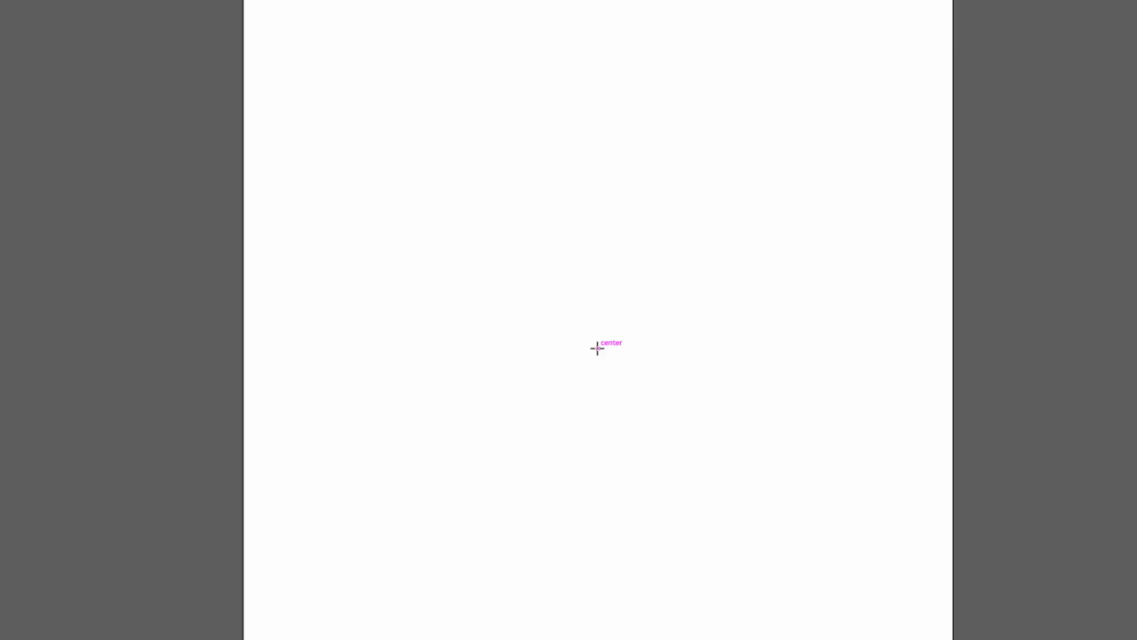
pyautogui.moveTo(597, 347); pyautogui.dragTo(668, 415)
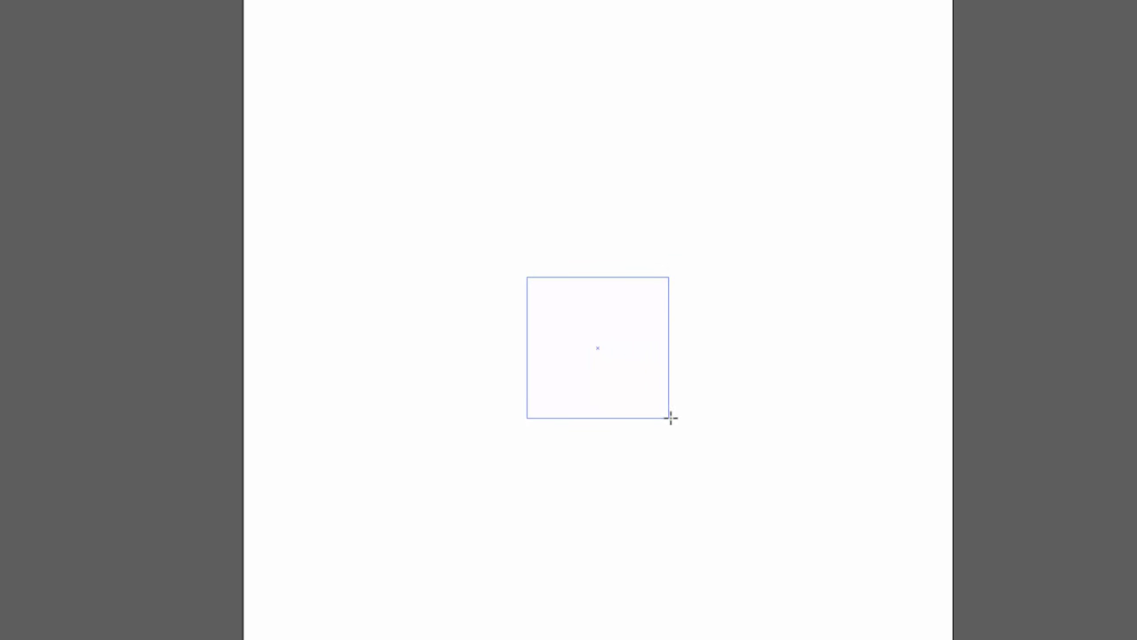
pyautogui.moveTo(668, 415); pyautogui.dragTo(711, 476)
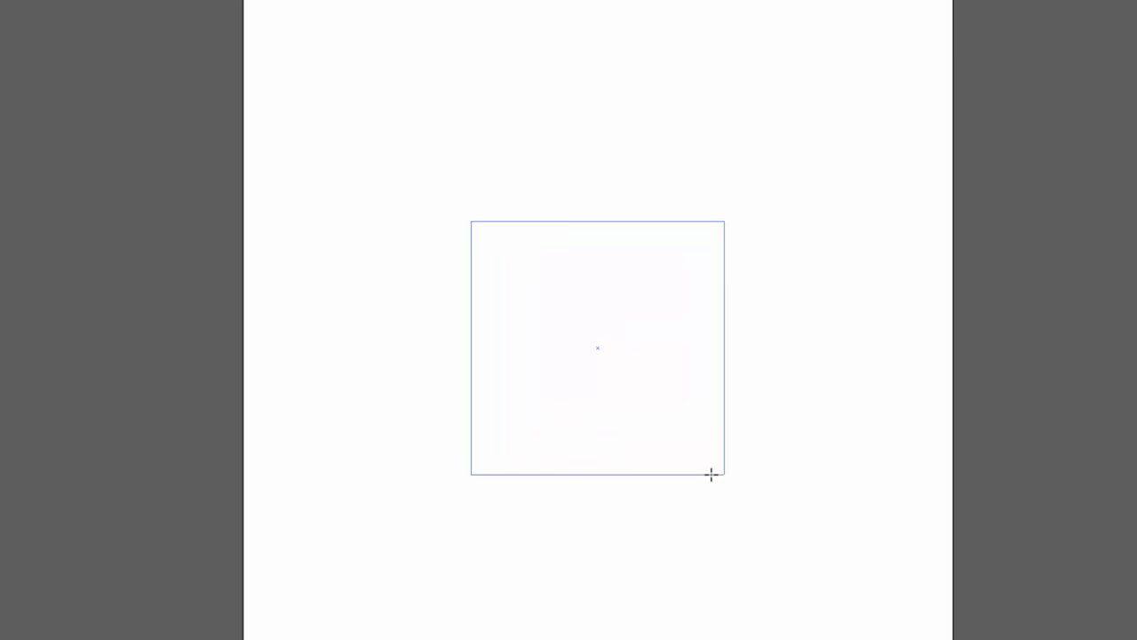
pyautogui.moveTo(710, 475); pyautogui.dragTo(729, 479)
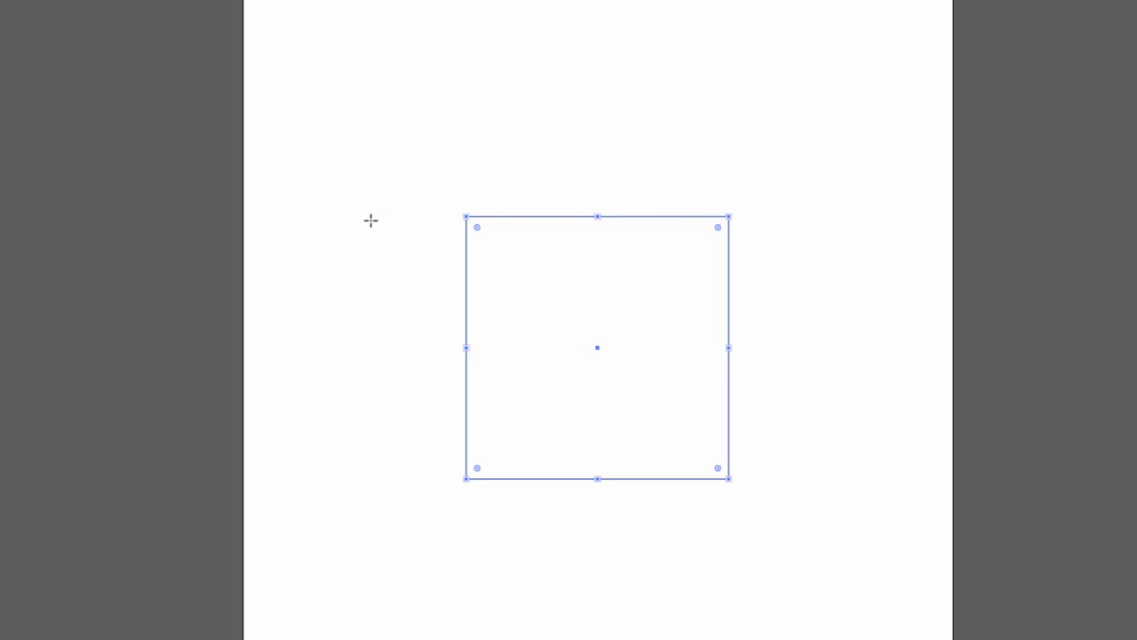
pyautogui.hotkey('ctrl', '+')
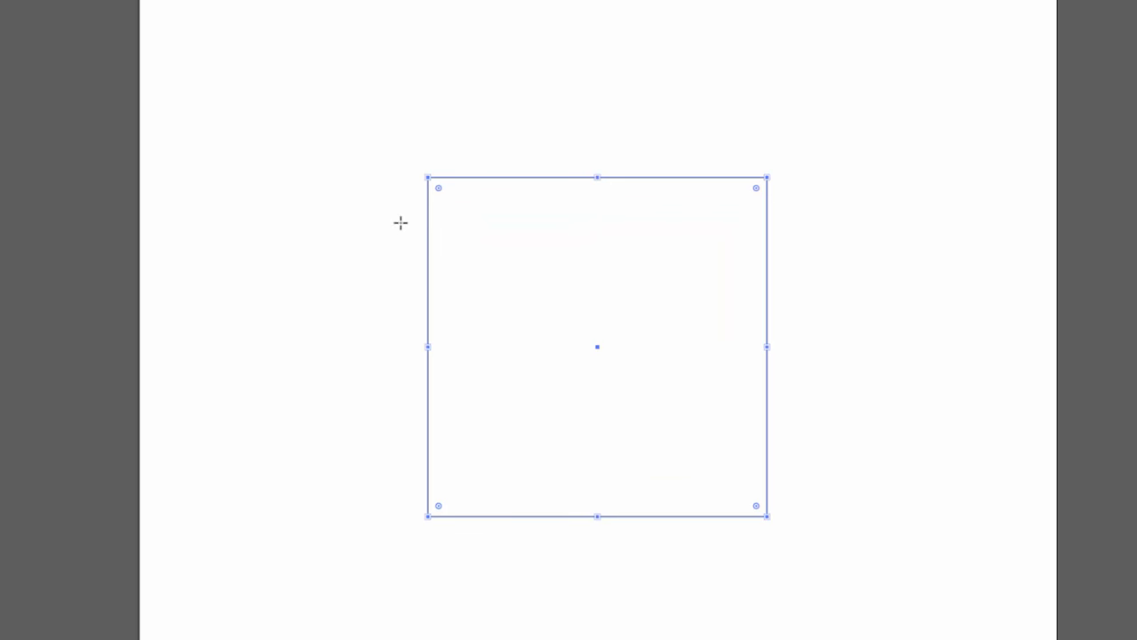
pyautogui.hotkey('shift', 'x')
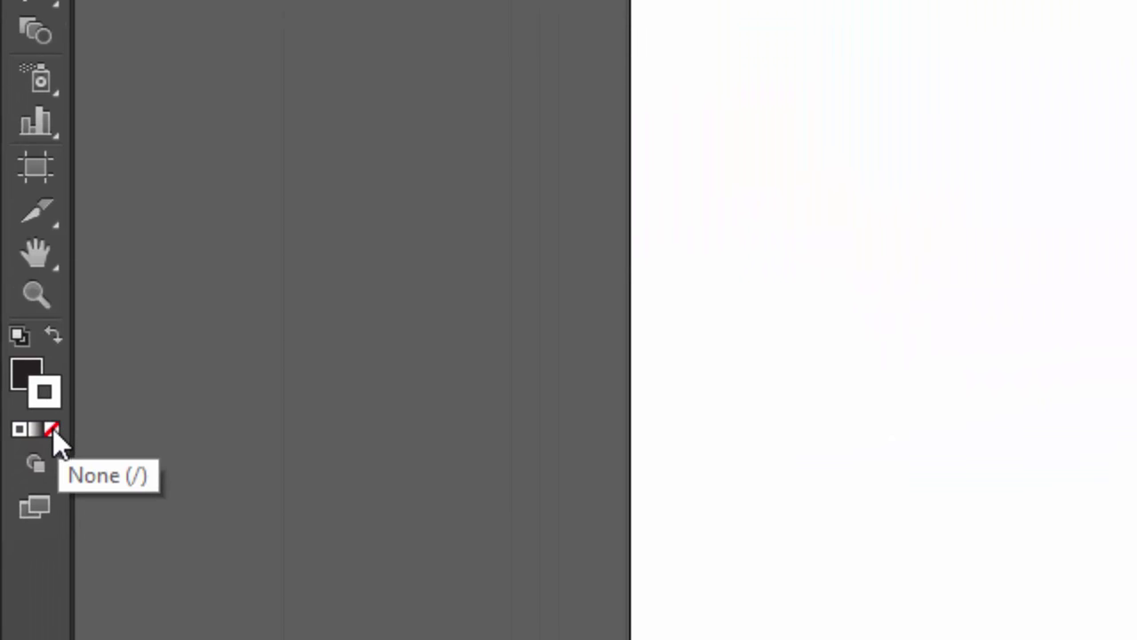
# Set the square's stroke to None and dock the Swatches panel beside the artwork
pyautogui.click(51, 429)
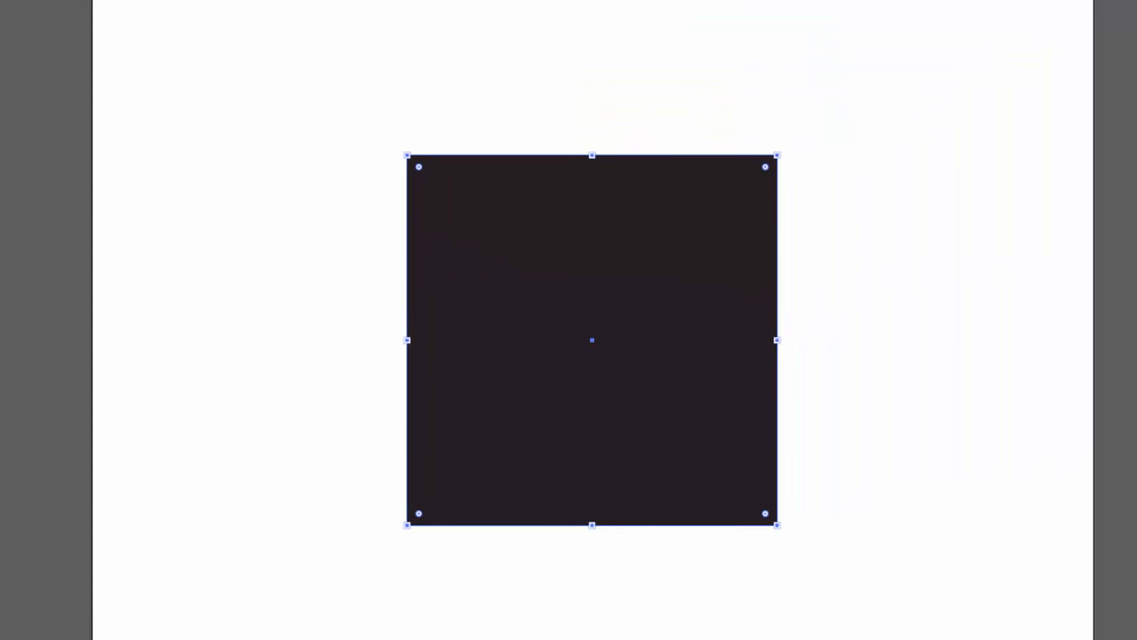
pyautogui.click(1125, 107)
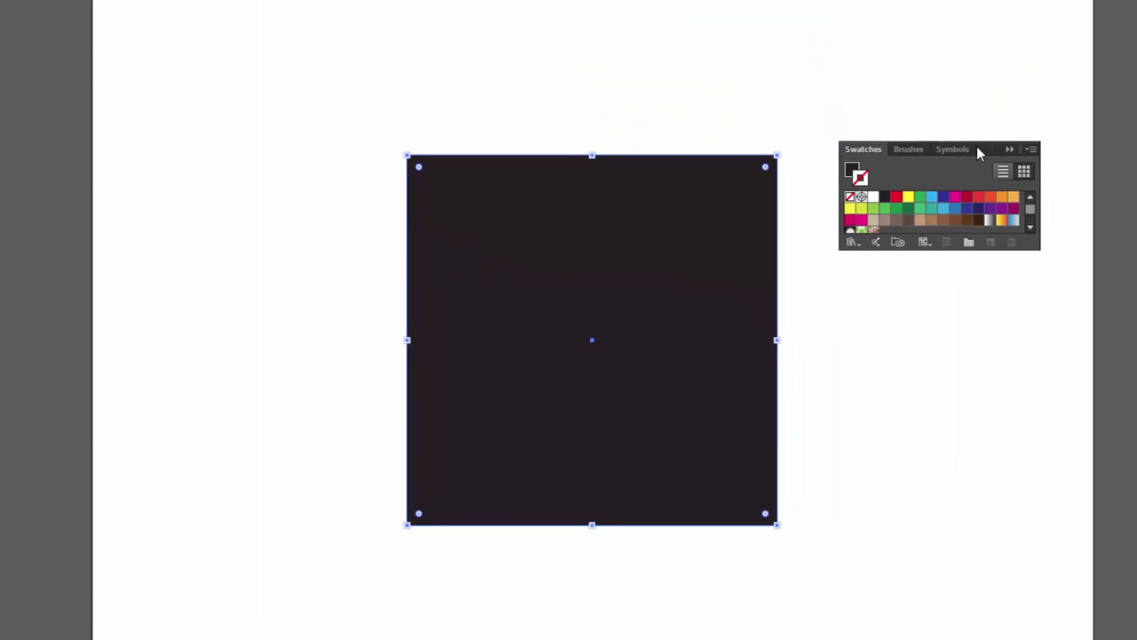
pyautogui.moveTo(977, 151); pyautogui.dragTo(944, 183)
pyautogui.moveTo(906, 298); pyautogui.dragTo(906, 357)
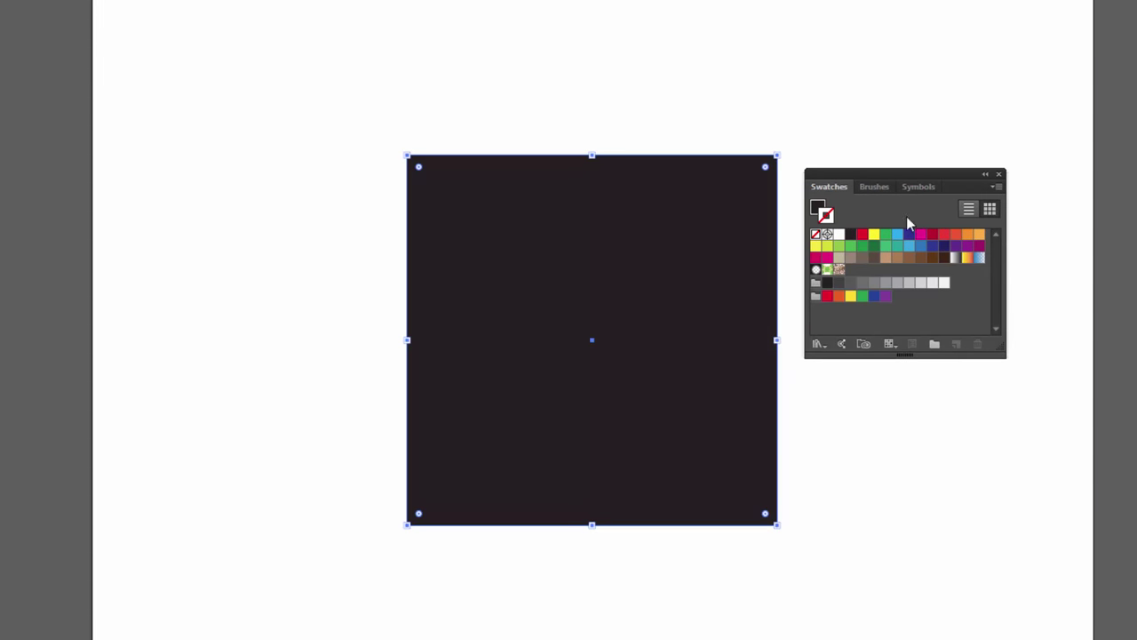
pyautogui.moveTo(920, 174); pyautogui.dragTo(932, 172)
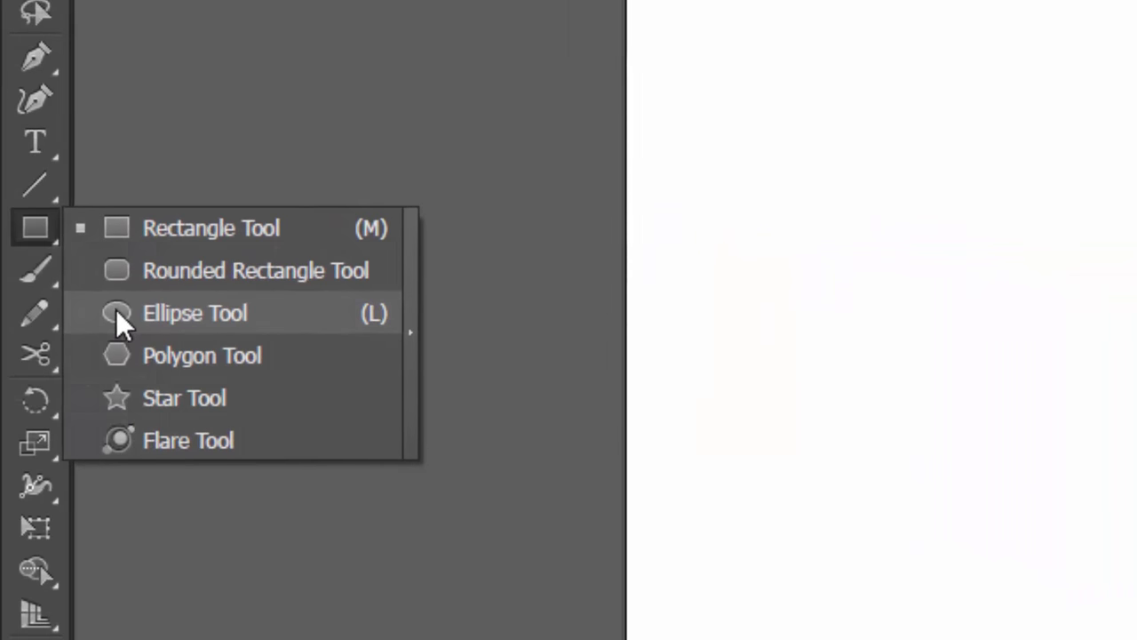
pyautogui.click(119, 312)
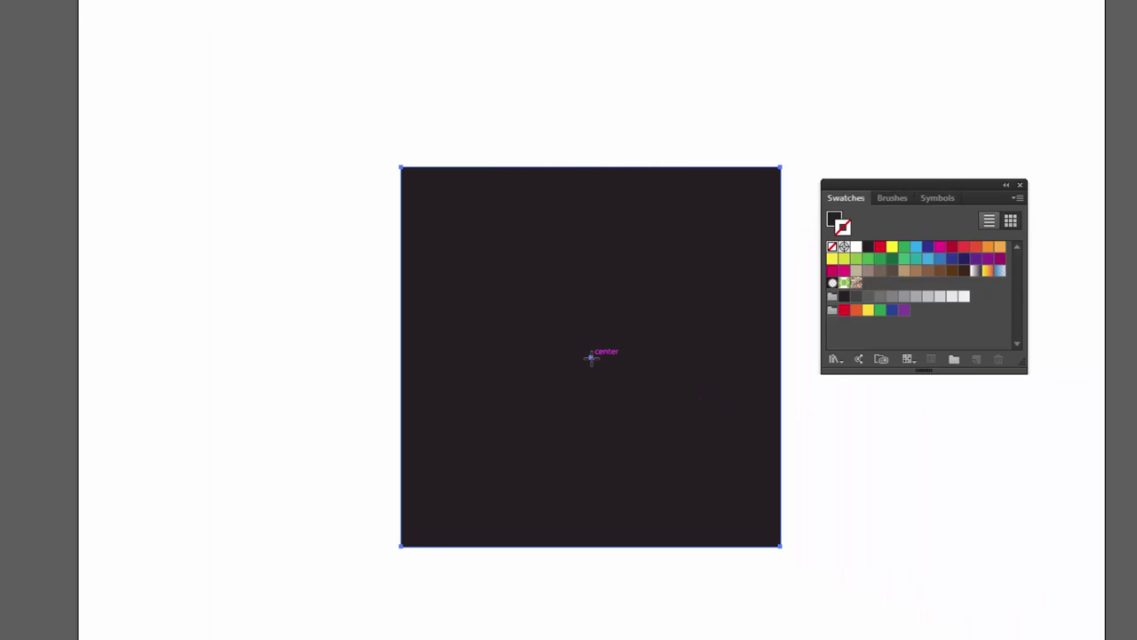
# Draw a circle from the square's centre, fill it red and set its stroke to None
pyautogui.moveTo(590, 357); pyautogui.dragTo(694, 502)
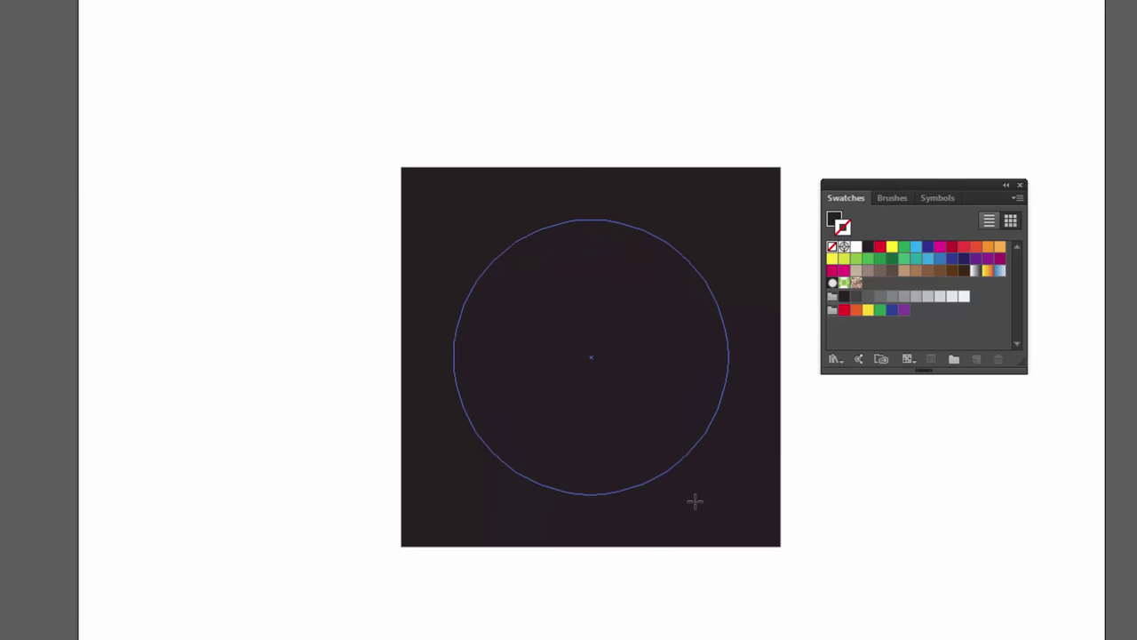
pyautogui.moveTo(695, 502); pyautogui.dragTo(698, 503)
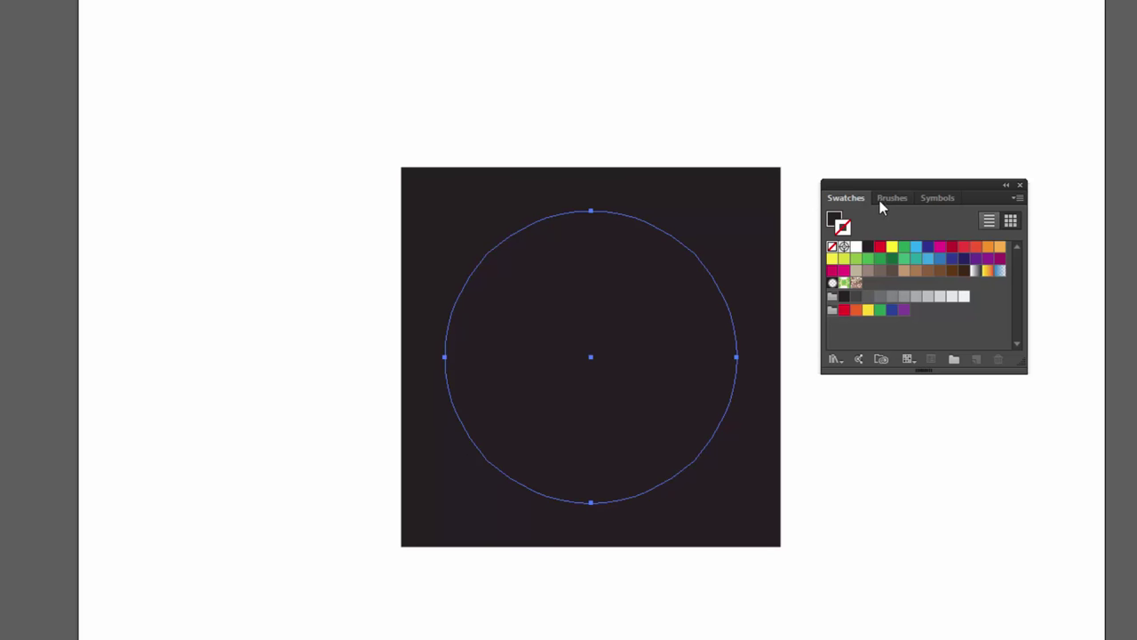
pyautogui.moveTo(906, 191); pyautogui.dragTo(906, 210)
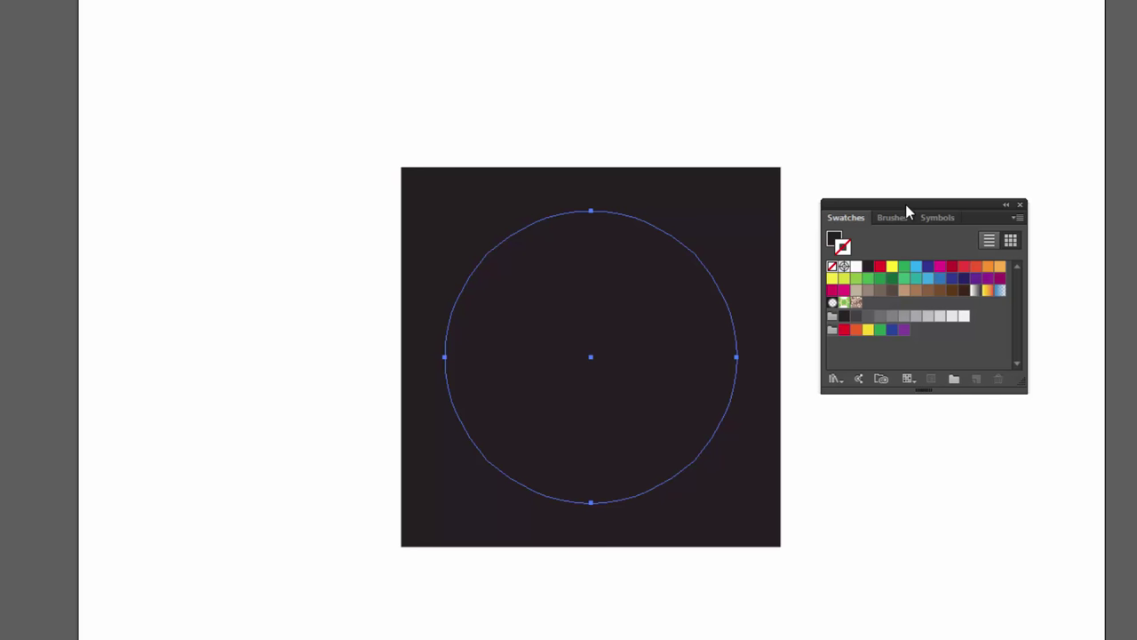
pyautogui.click(879, 270)
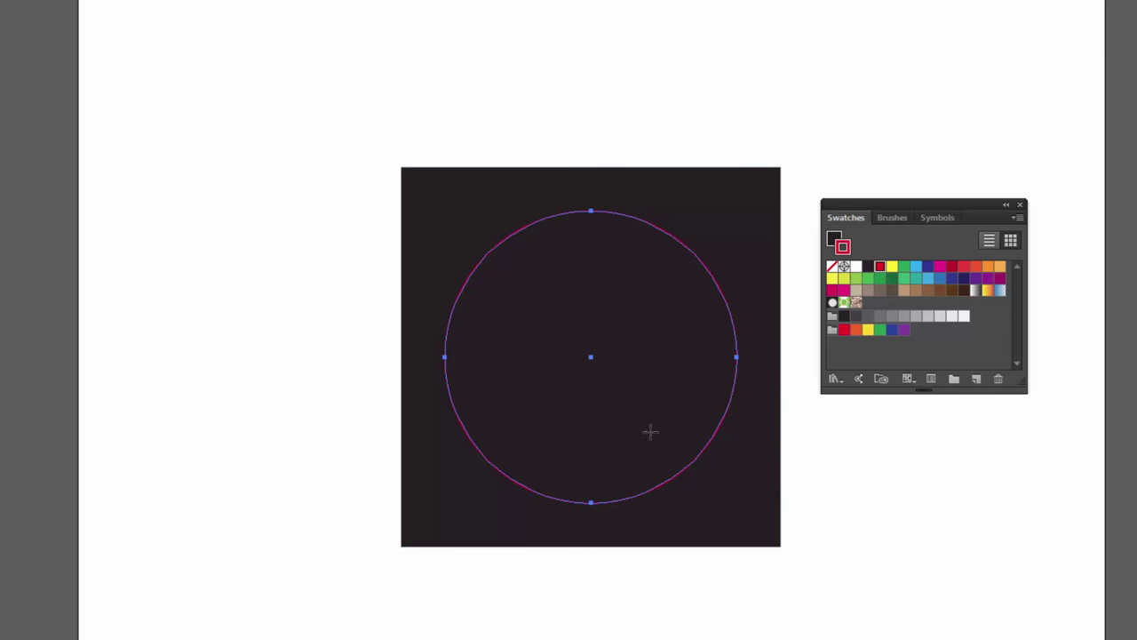
pyautogui.hotkey('shift', 'x')
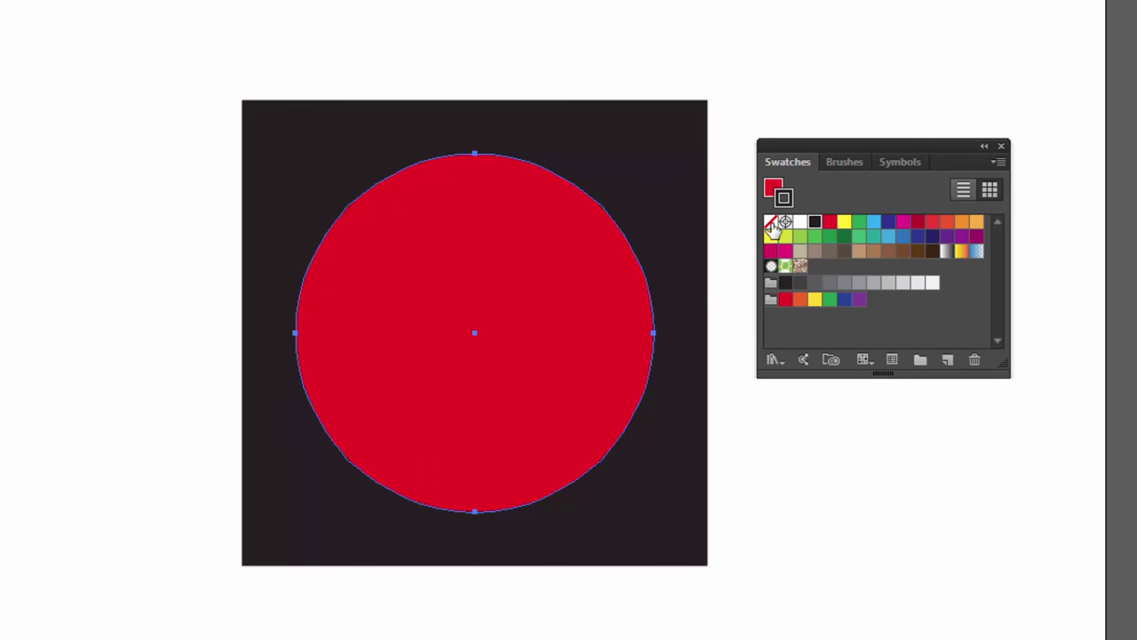
pyautogui.click(771, 222)
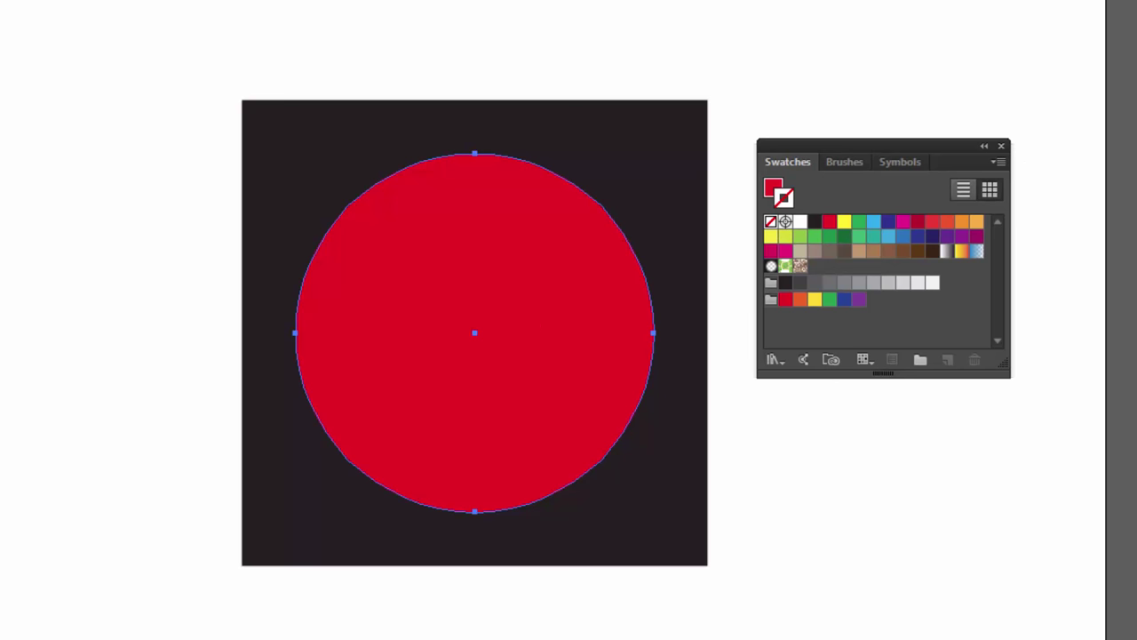
# Undo the accidental move of the red circle and reselect it
pyautogui.press('v')
pyautogui.moveTo(460, 341); pyautogui.dragTo(109, 335)
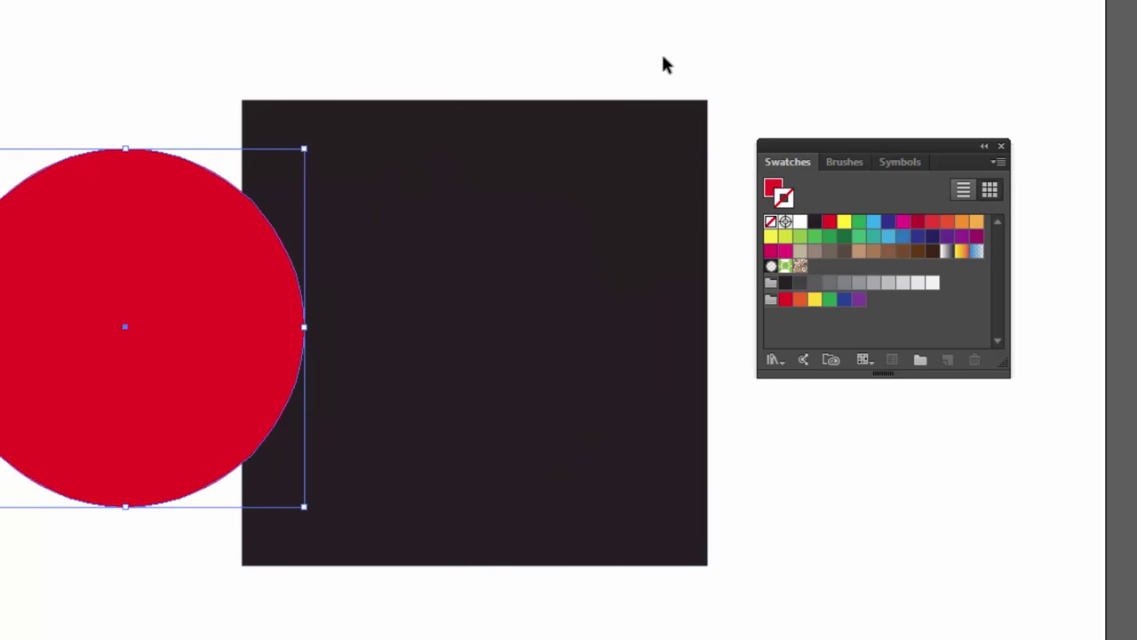
pyautogui.press('a')
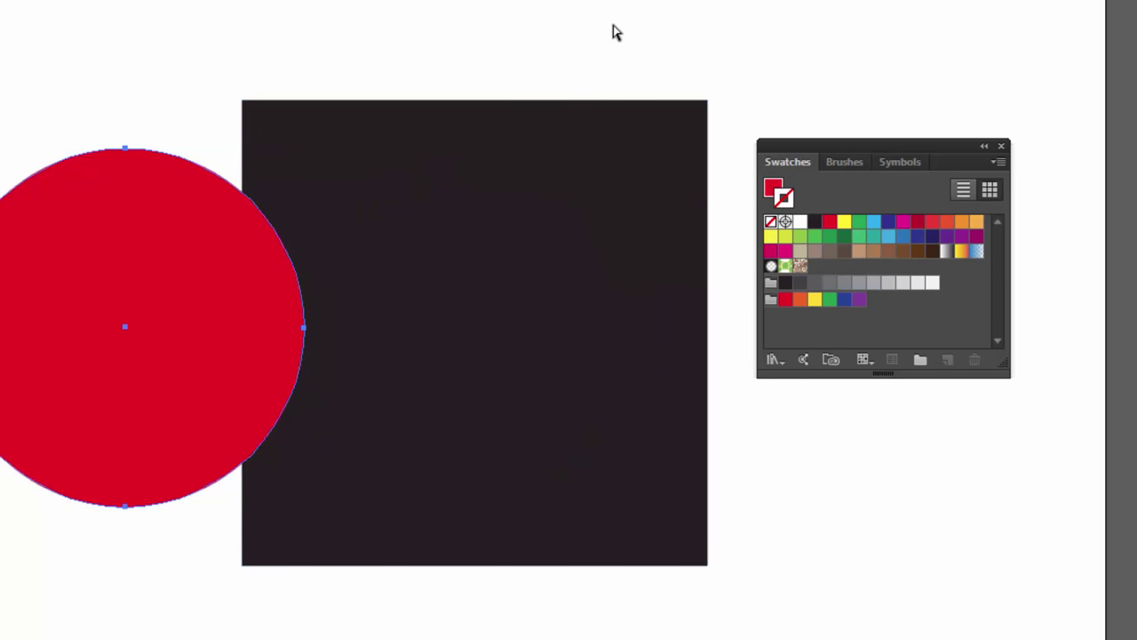
pyautogui.hotkey('ctrl', 'z')
pyautogui.hotkey('ctrl', 'shift', 'a')
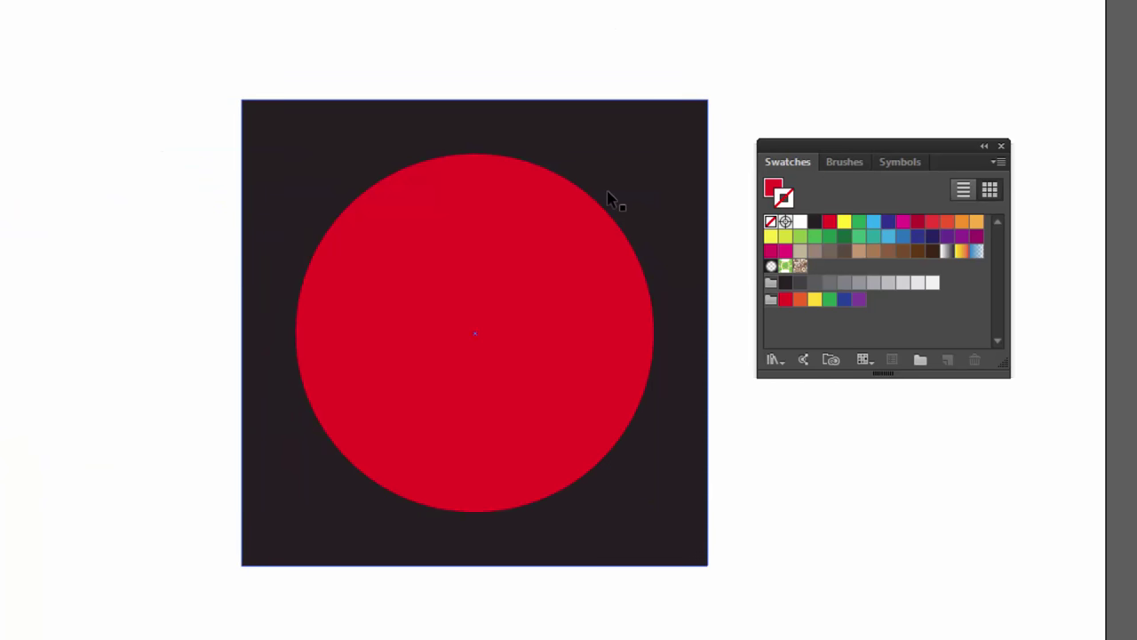
pyautogui.moveTo(831, 143); pyautogui.dragTo(855, 196)
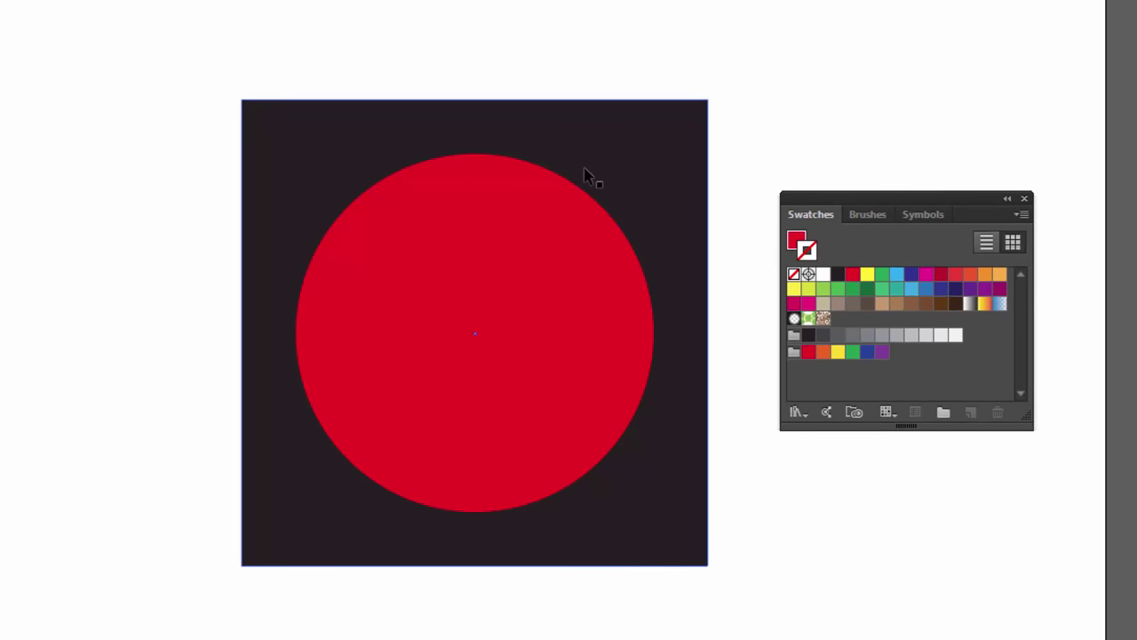
pyautogui.click(593, 230)
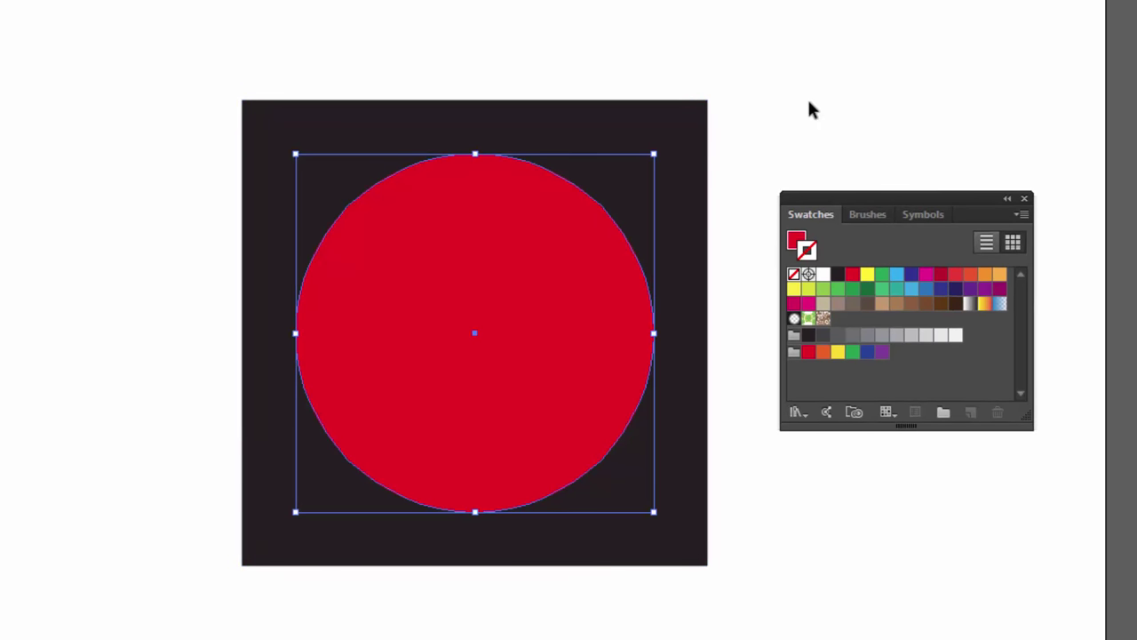
pyautogui.moveTo(901, 198); pyautogui.dragTo(884, 0)
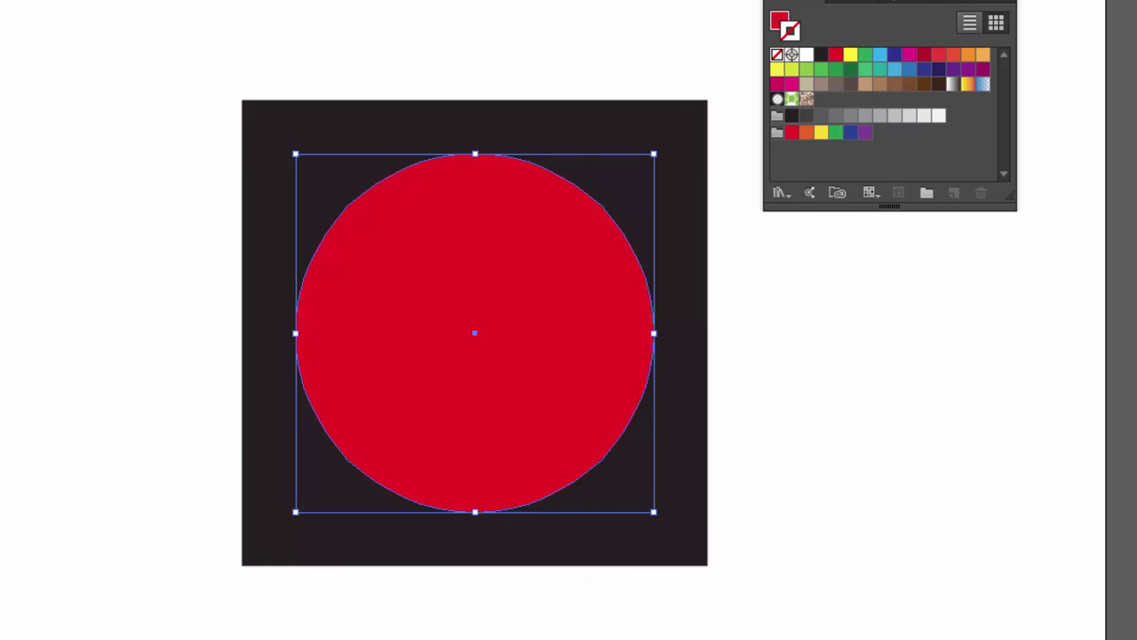
# Duplicate the red circle from the Layers panel and enlarge the copy from its centre
pyautogui.press('F7')
pyautogui.moveTo(924, 270); pyautogui.dragTo(930, 220)
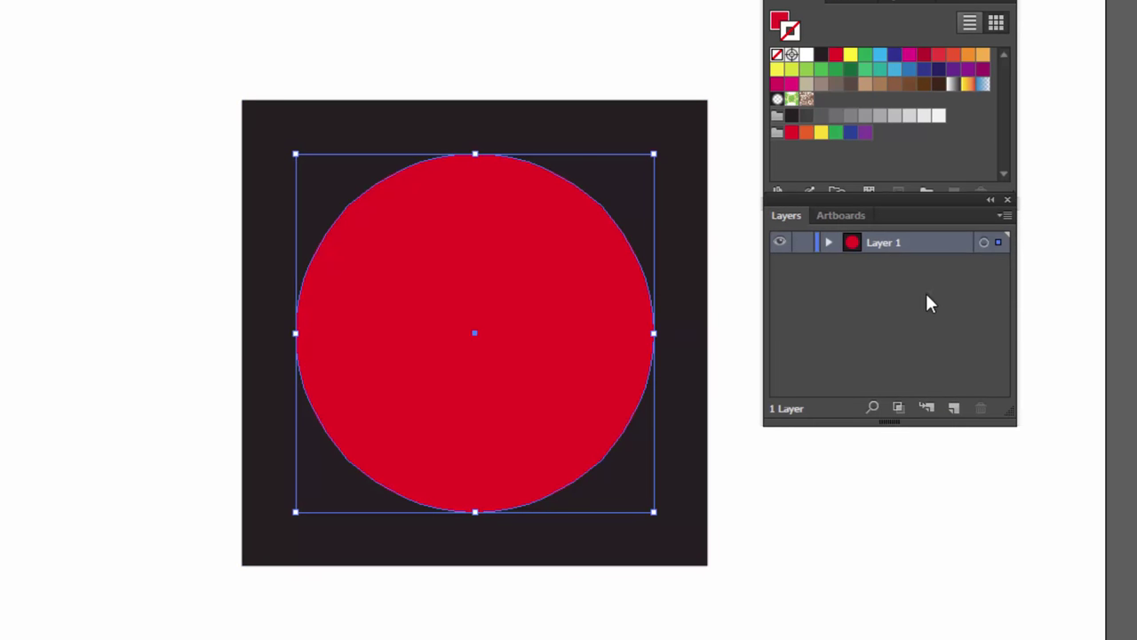
pyautogui.click(828, 242)
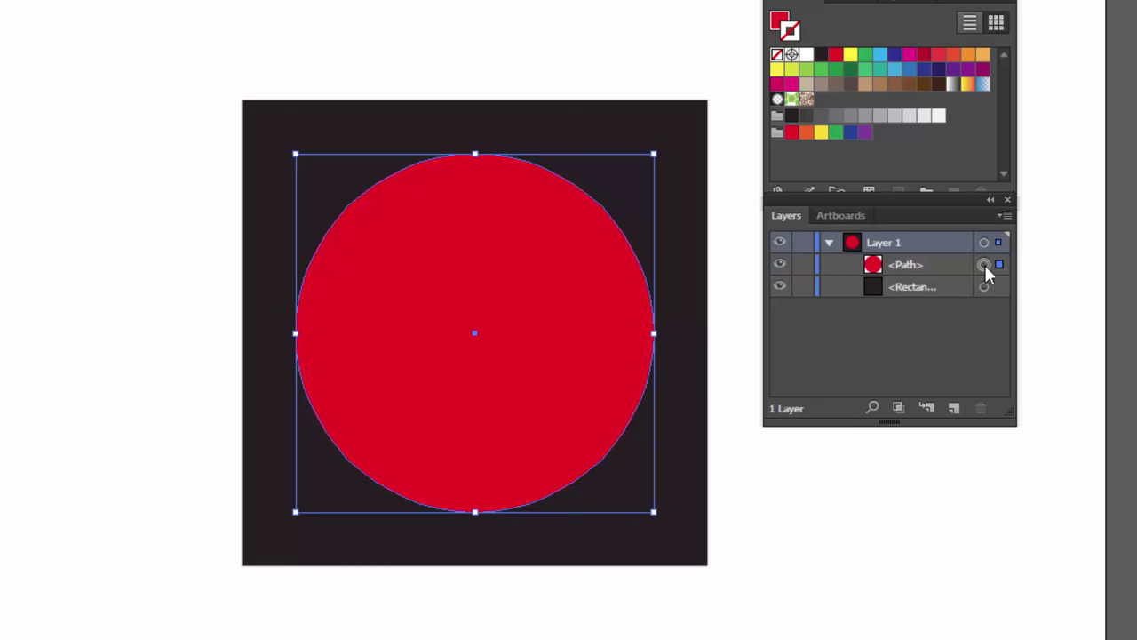
pyautogui.click(944, 264)
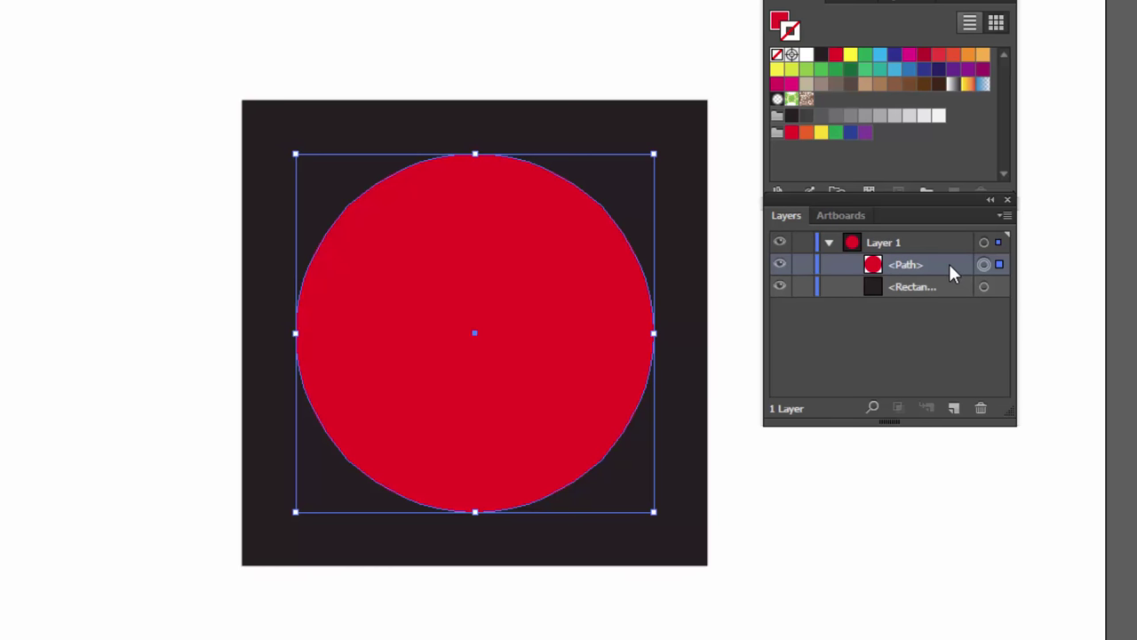
pyautogui.moveTo(949, 266); pyautogui.dragTo(954, 407)
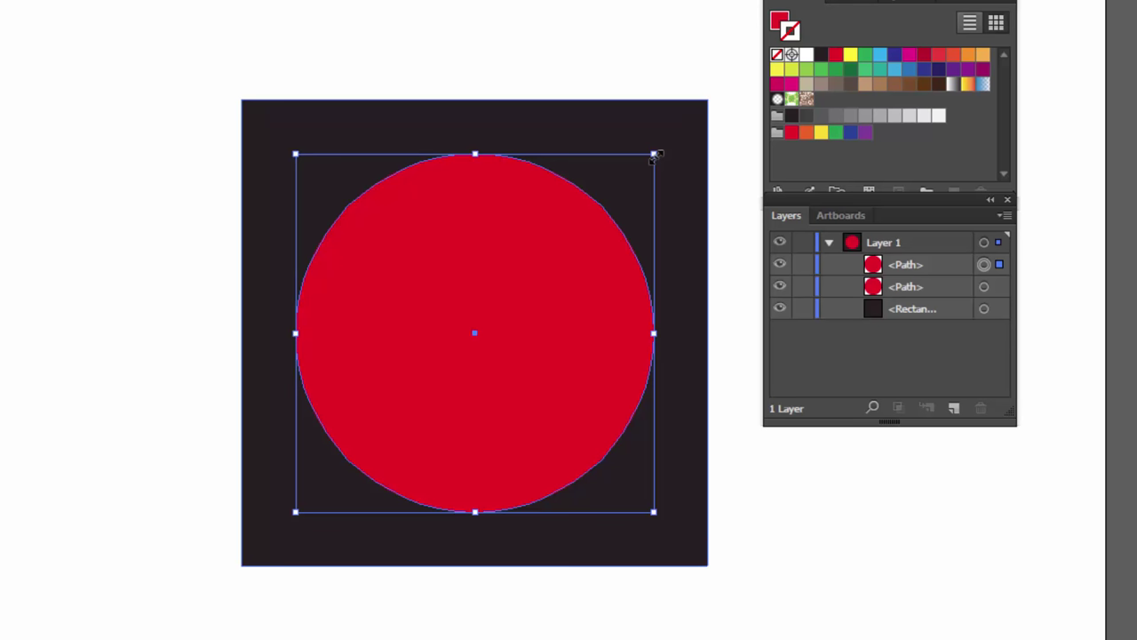
pyautogui.moveTo(655, 155); pyautogui.dragTo(682, 145)
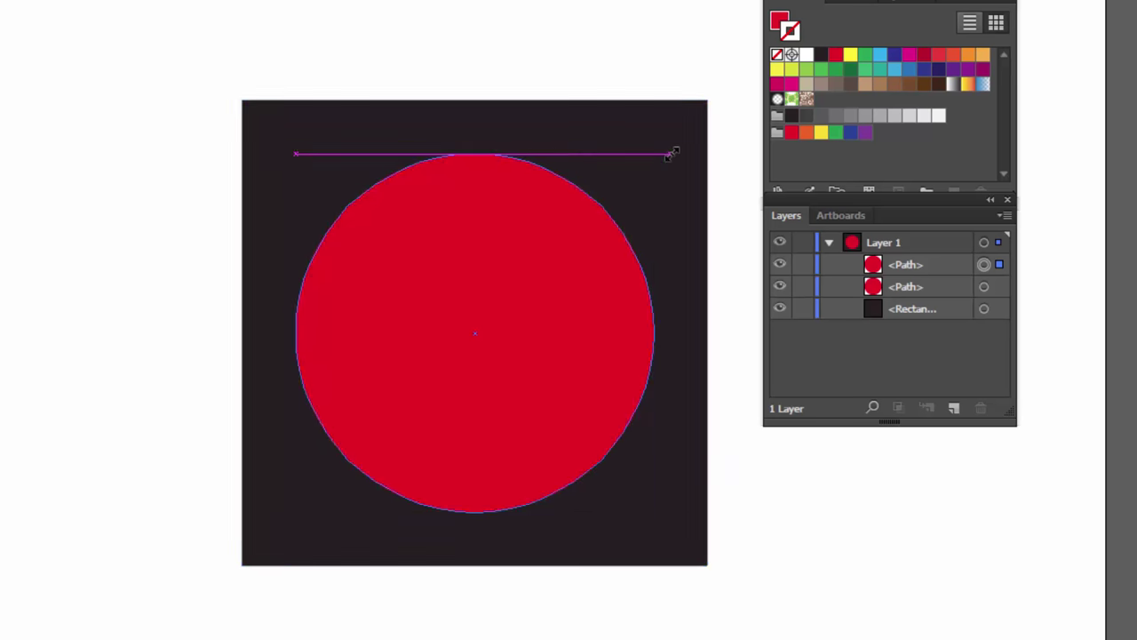
pyautogui.moveTo(681, 144); pyautogui.dragTo(682, 144)
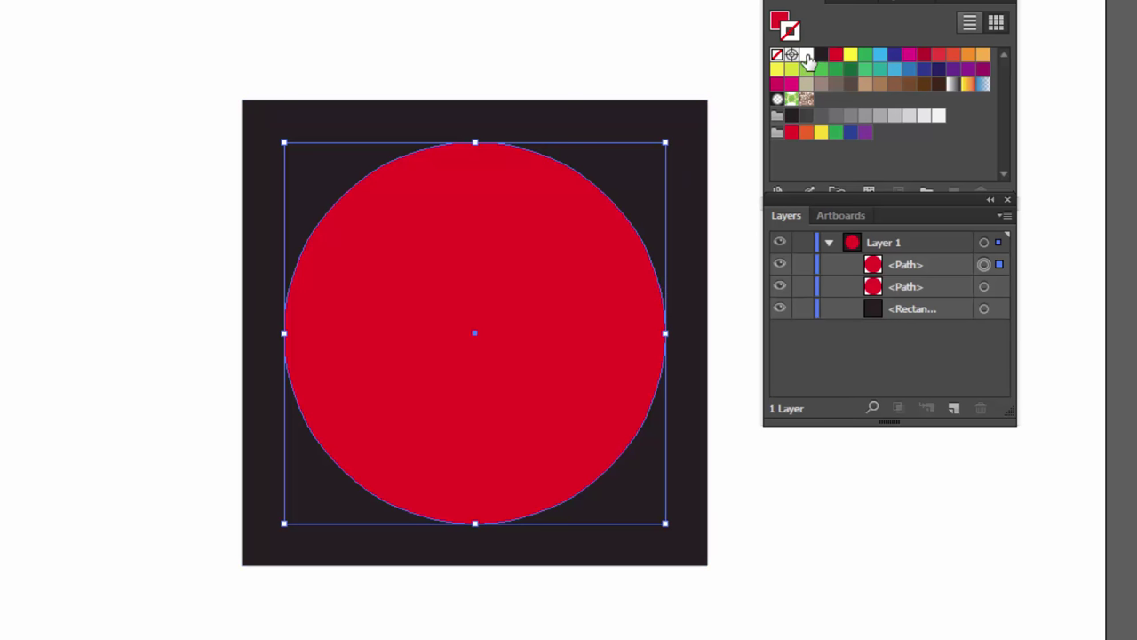
pyautogui.click(848, 5)
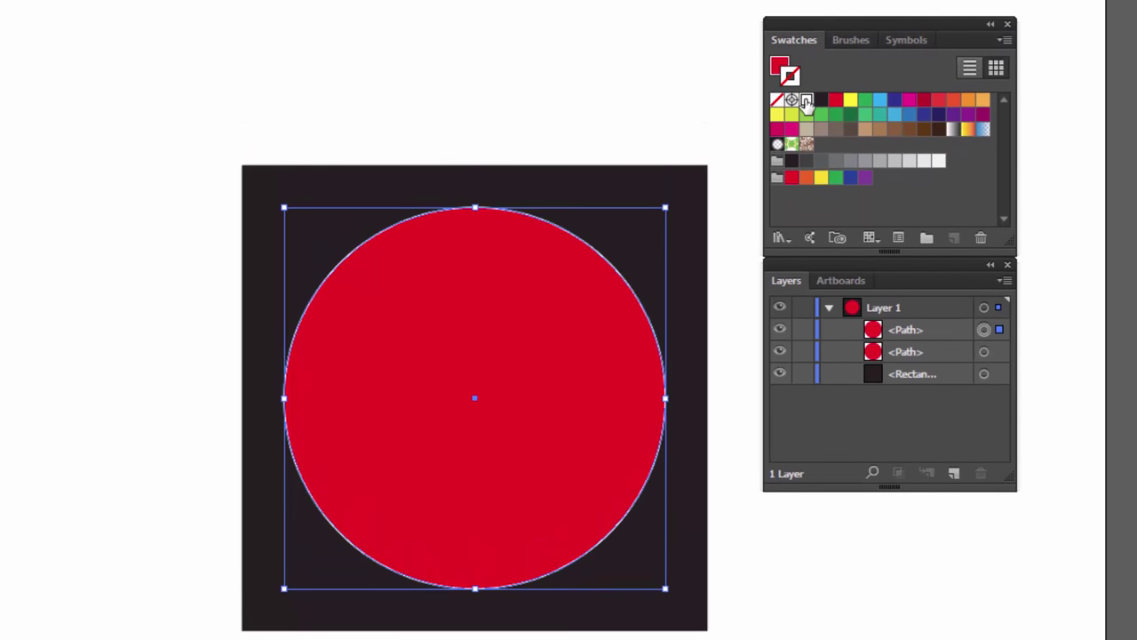
# Give the front circle copy a White stroke and a fill of None
pyautogui.click(806, 100)
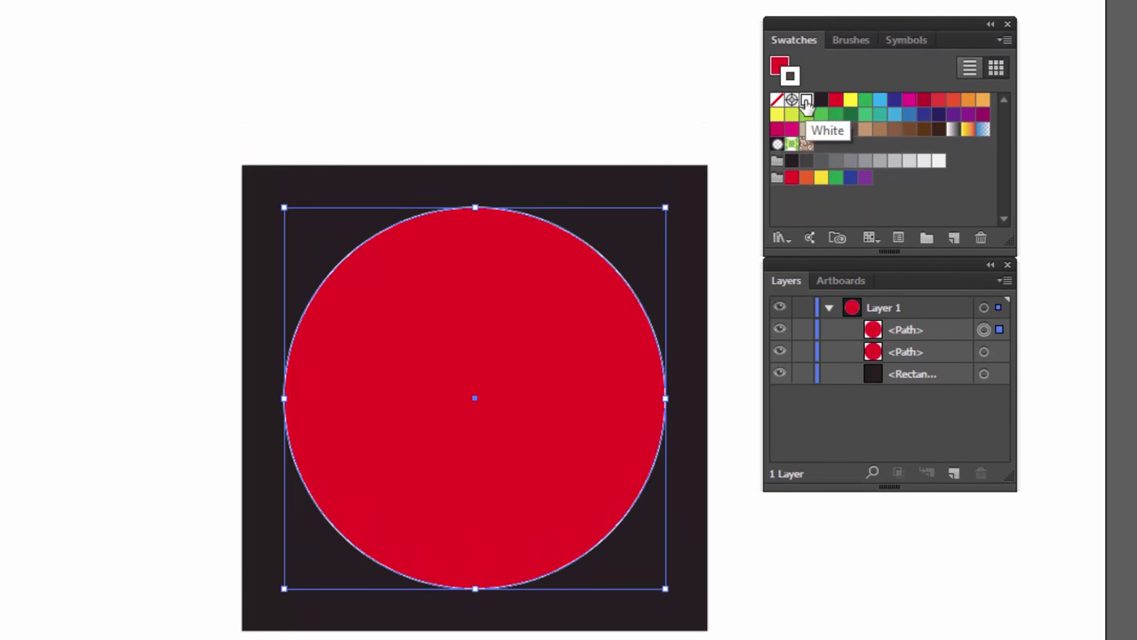
pyautogui.hotkey('ctrl', '+')
pyautogui.hotkey('ctrl', '+')
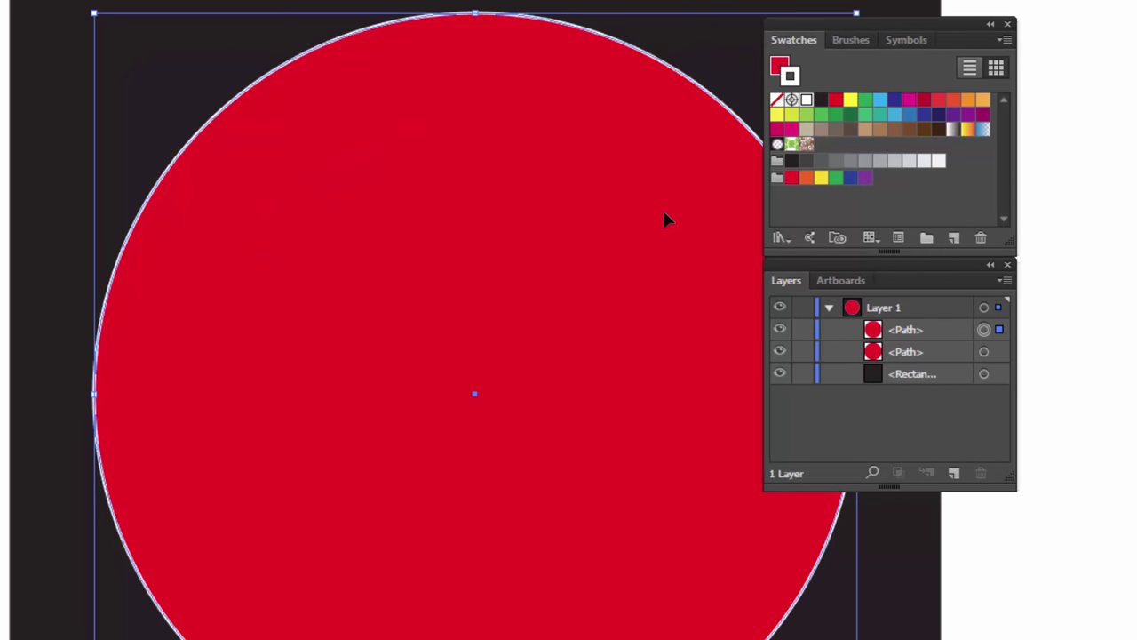
pyautogui.moveTo(505, 266); pyautogui.dragTo(334, 377)
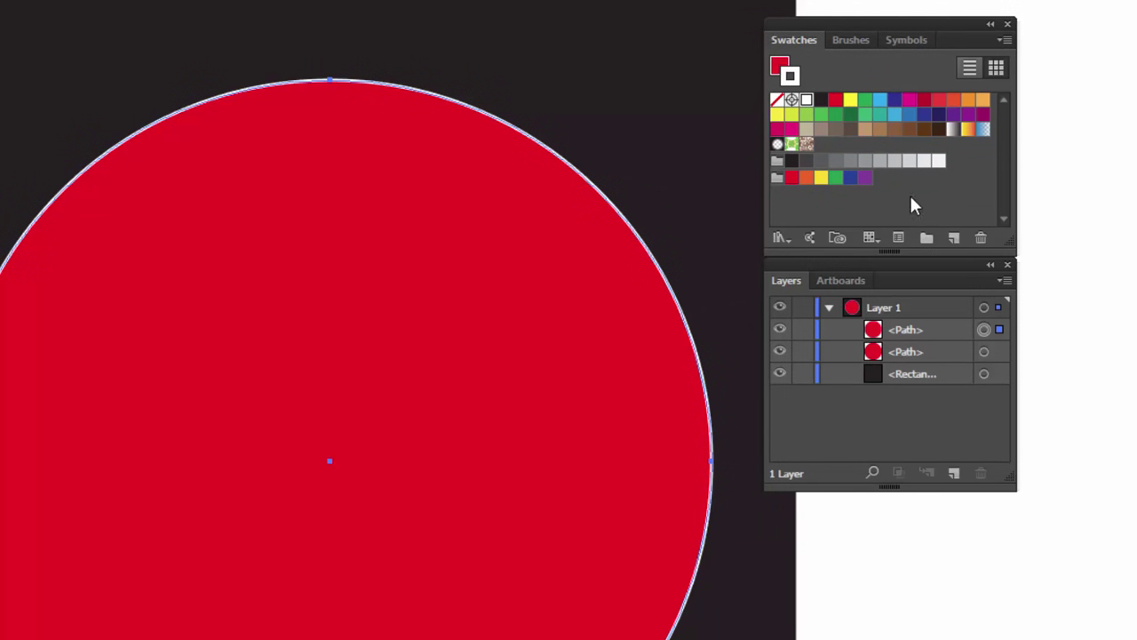
pyautogui.click(779, 68)
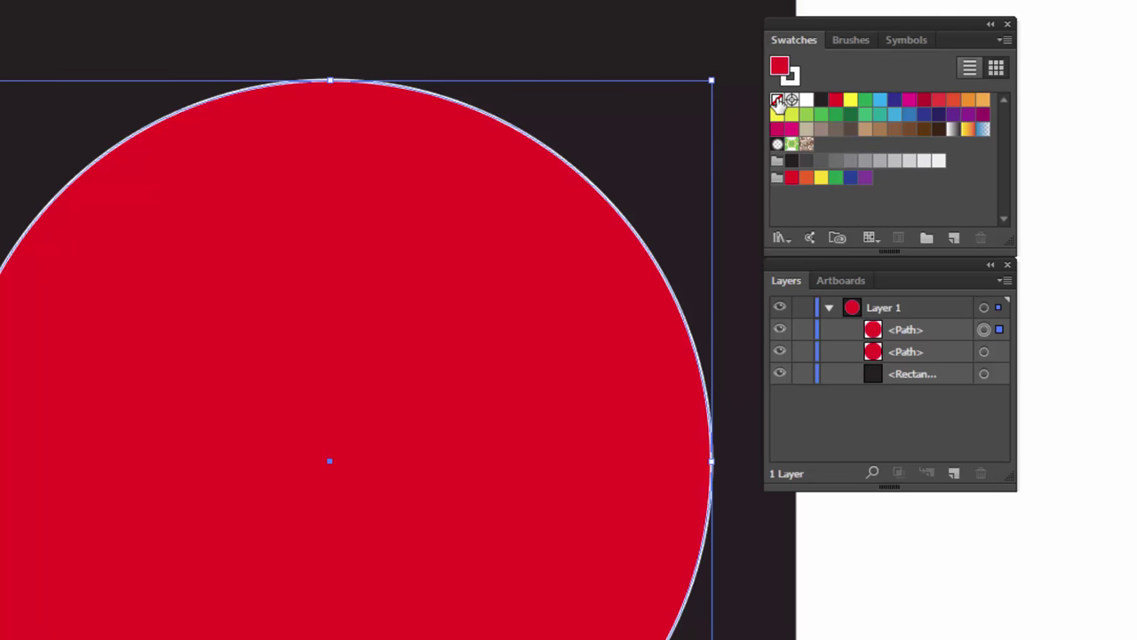
pyautogui.click(777, 101)
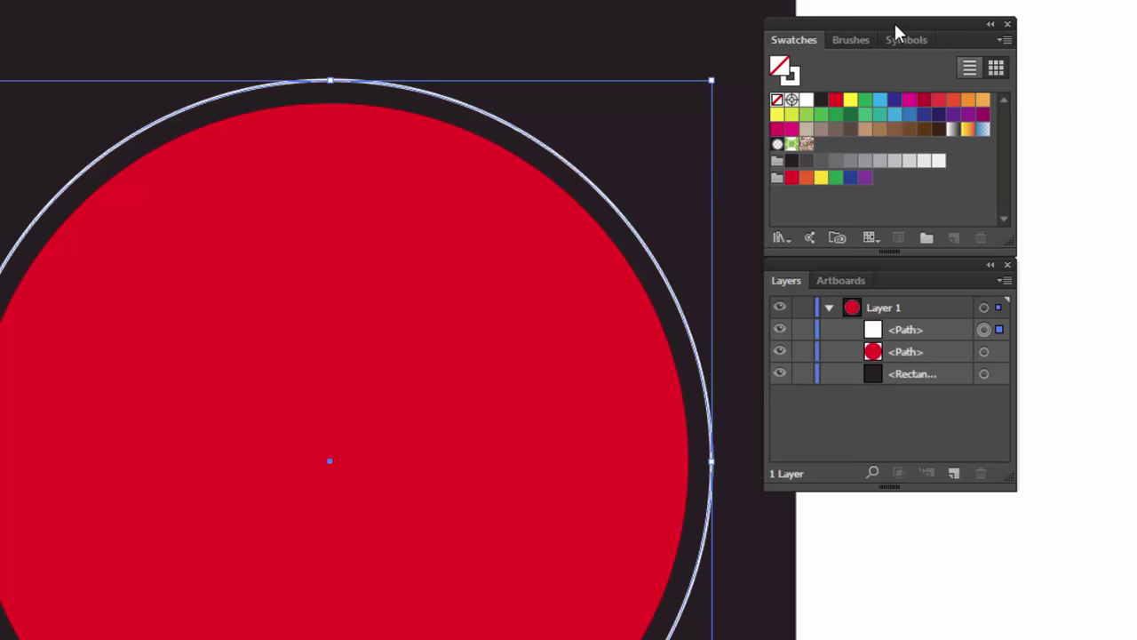
pyautogui.moveTo(894, 31); pyautogui.dragTo(921, 31)
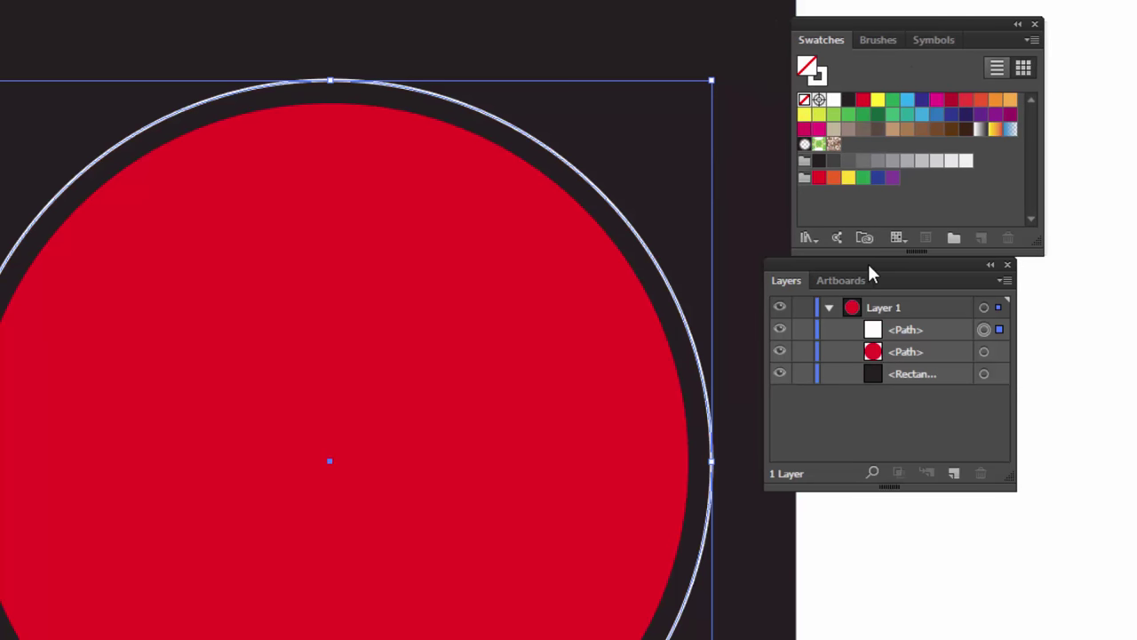
pyautogui.moveTo(867, 266); pyautogui.dragTo(895, 267)
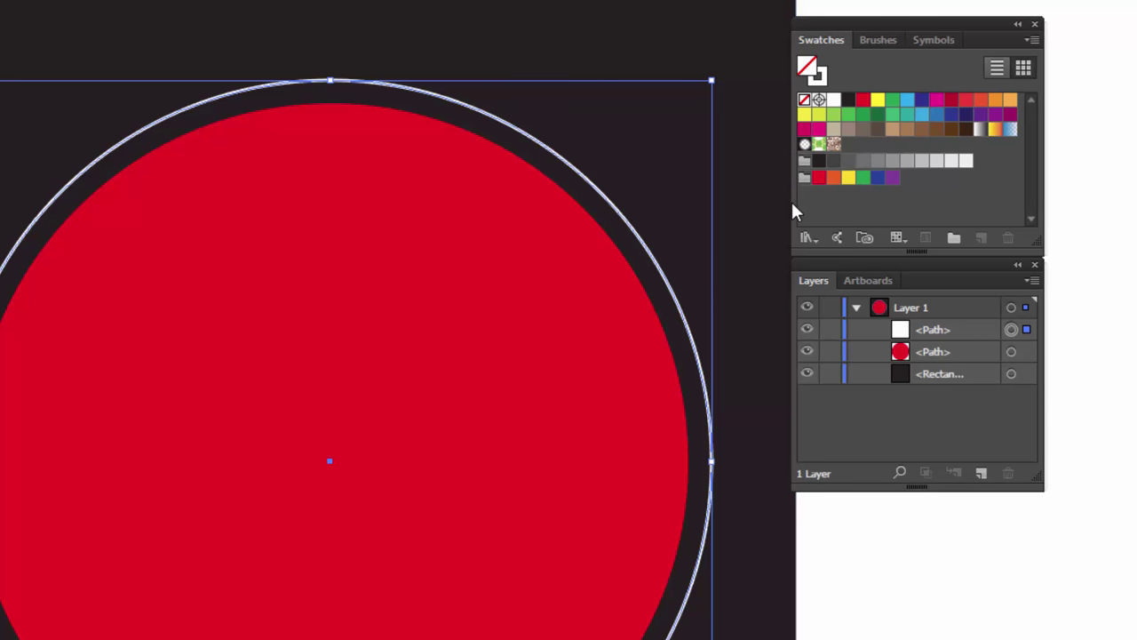
pyautogui.moveTo(589, 338)
pyautogui.mouseDown()
pyautogui.moveTo(566, 313)
pyautogui.moveTo(575, 310)
pyautogui.mouseUp()
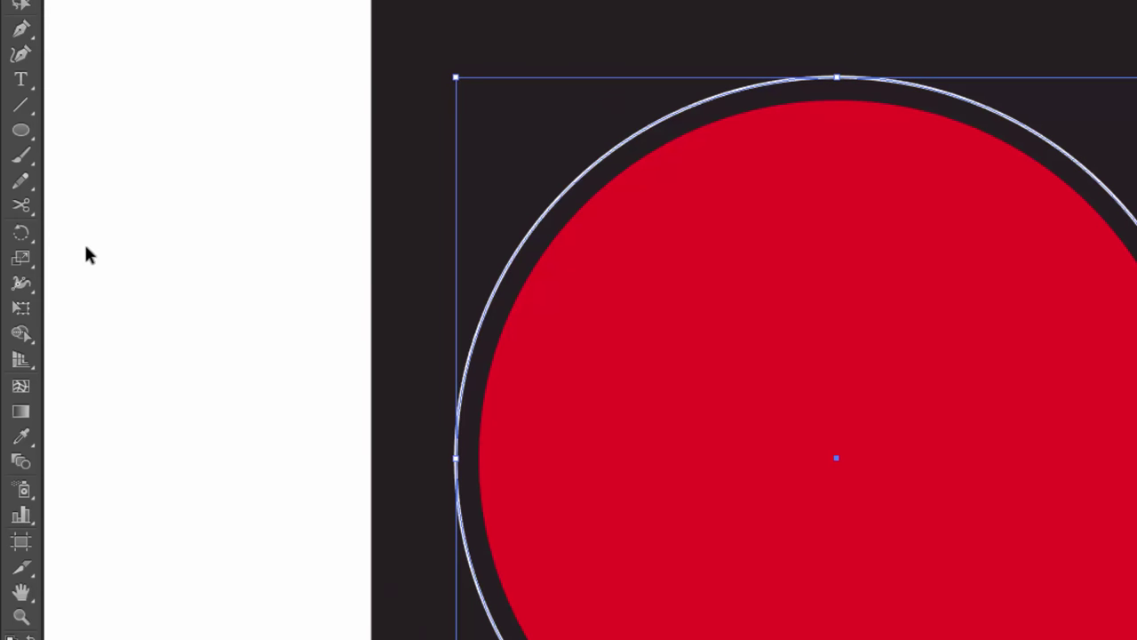
# Cut the white ring at its left and right anchors with the Scissors tool
pyautogui.click(20, 206)
pyautogui.scroll(2, 454, 431)
pyautogui.scroll(2, 454, 429)
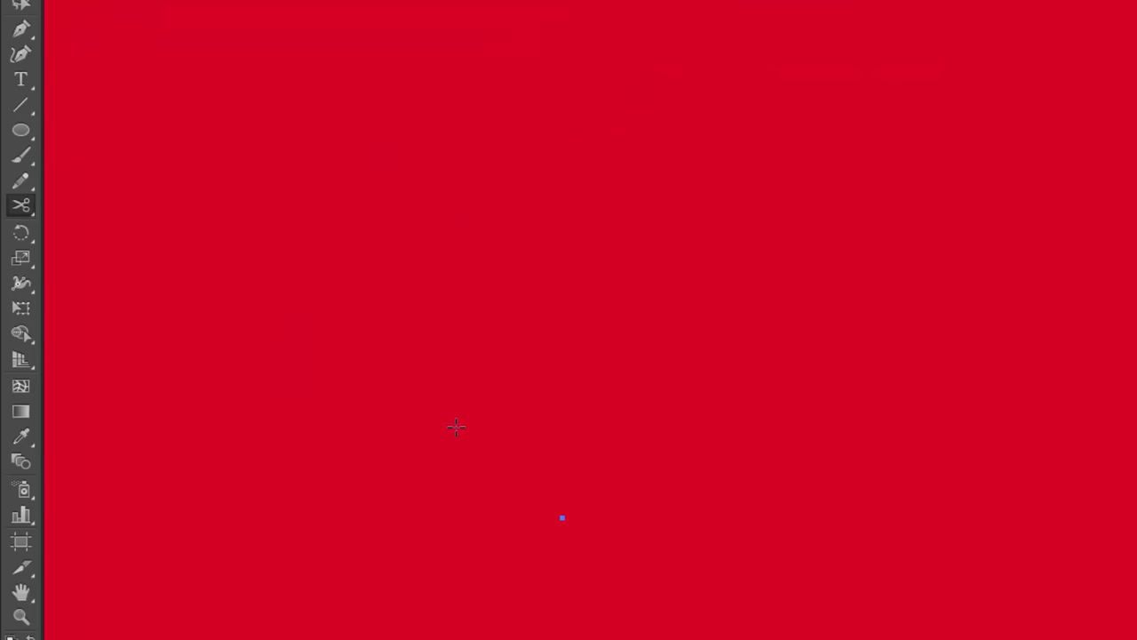
pyautogui.moveTo(460, 408); pyautogui.dragTo(536, 406)
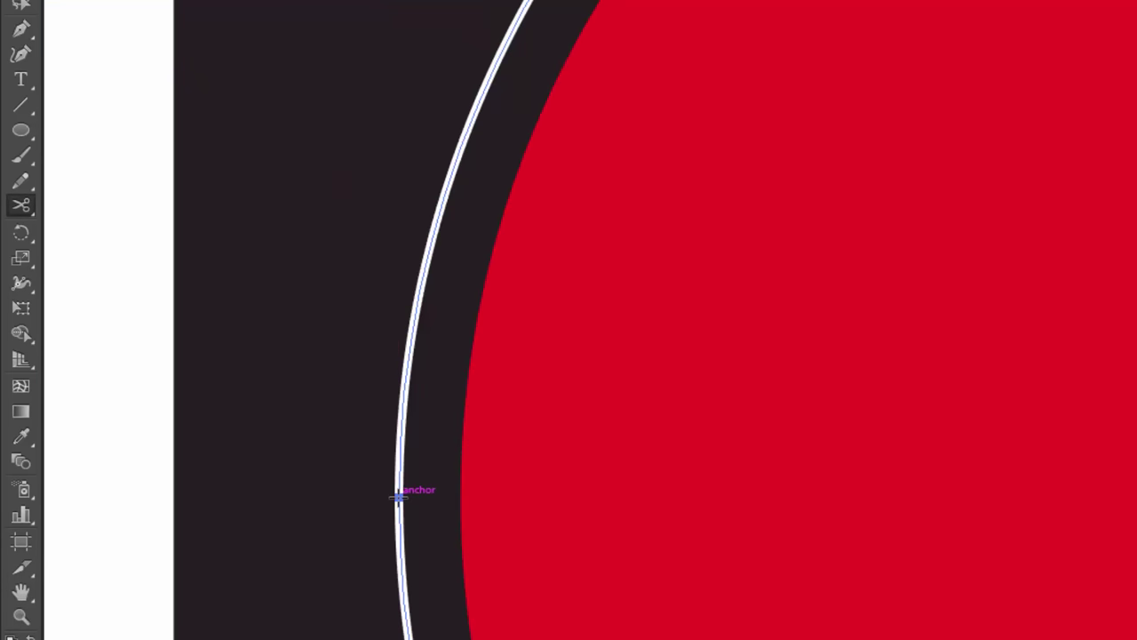
pyautogui.hscroll(5, 667, 533)
pyautogui.hscroll(3, 640, 536)
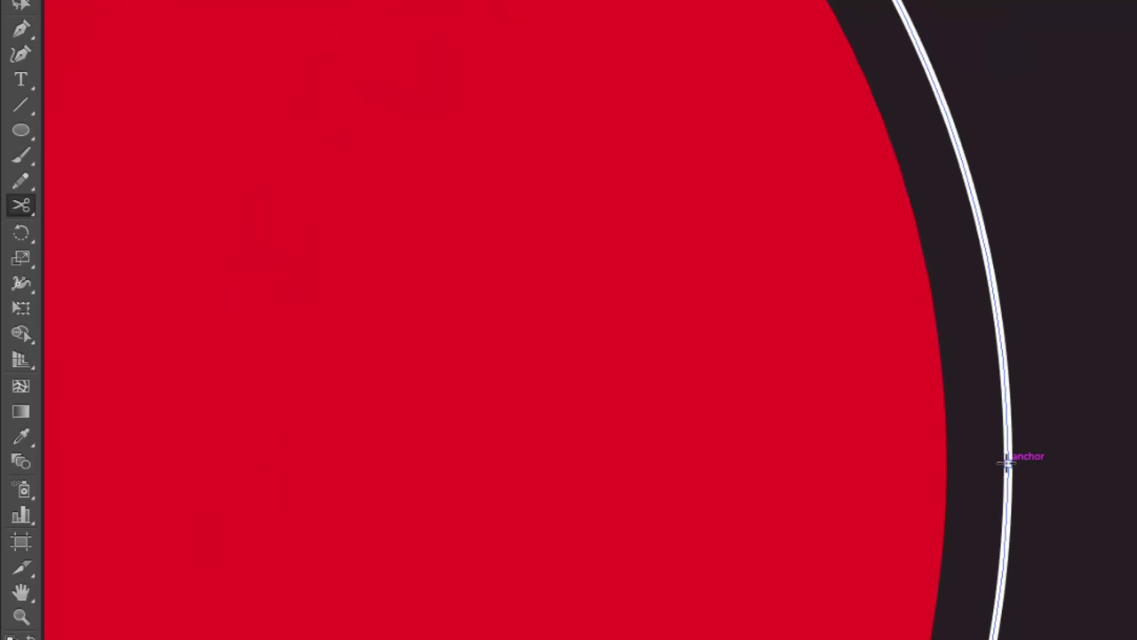
pyautogui.click(1007, 462)
pyautogui.scroll(-5, 986, 471)
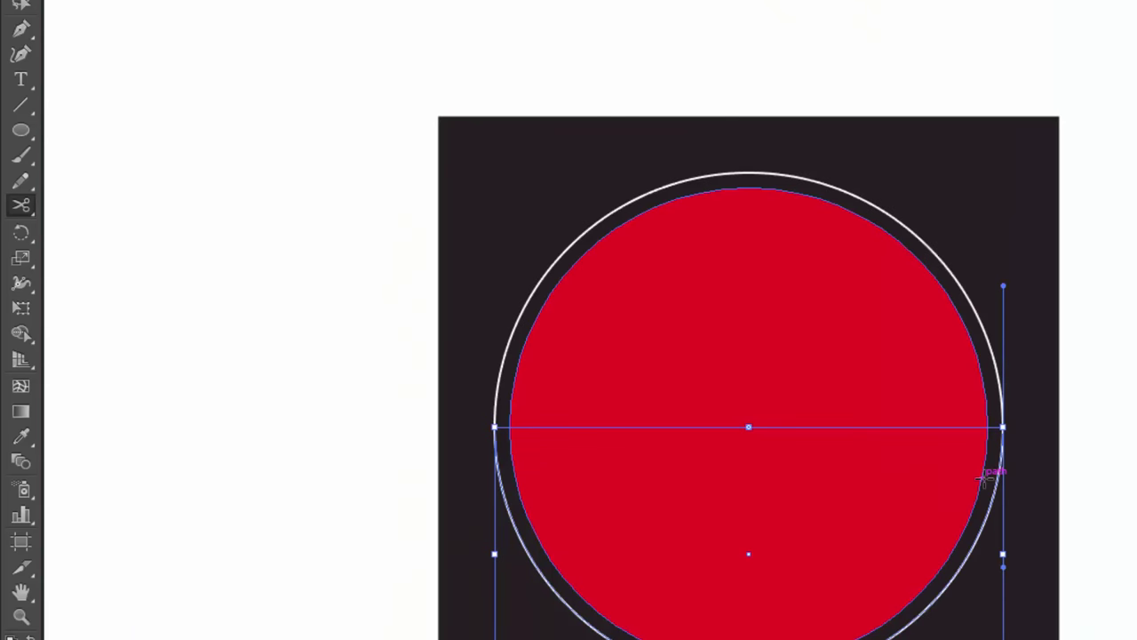
pyautogui.scroll(1, 984, 475)
pyautogui.scroll(2, 983, 462)
pyautogui.scroll(-2, 916, 221)
pyautogui.moveTo(916, 222); pyautogui.dragTo(886, 281)
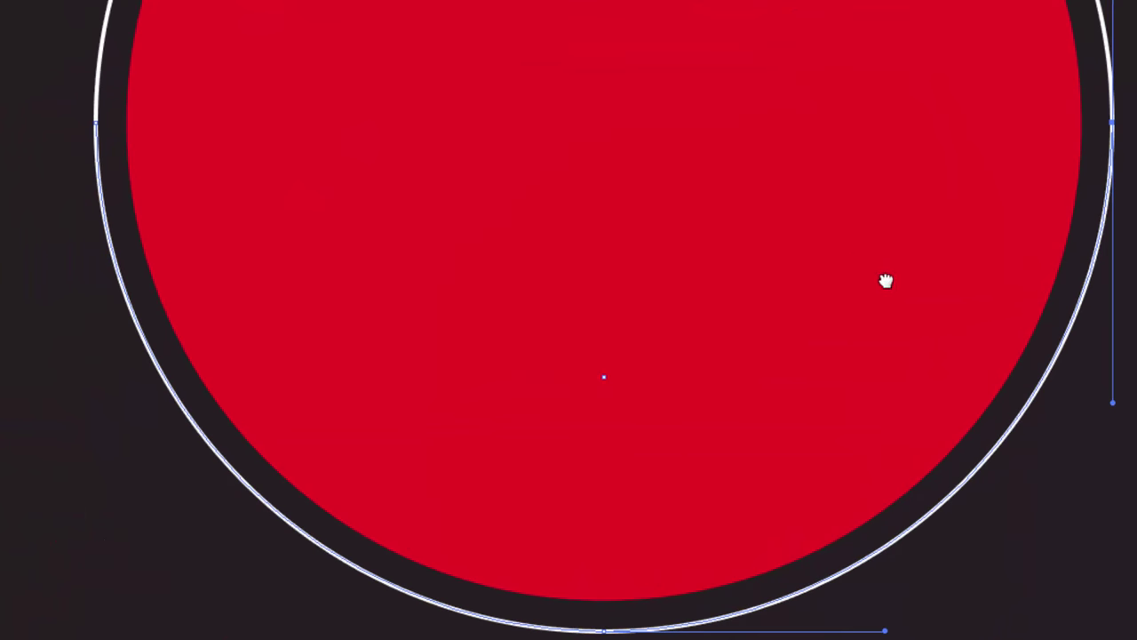
pyautogui.scroll(2, 816, 311)
pyautogui.moveTo(815, 311); pyautogui.dragTo(822, 351)
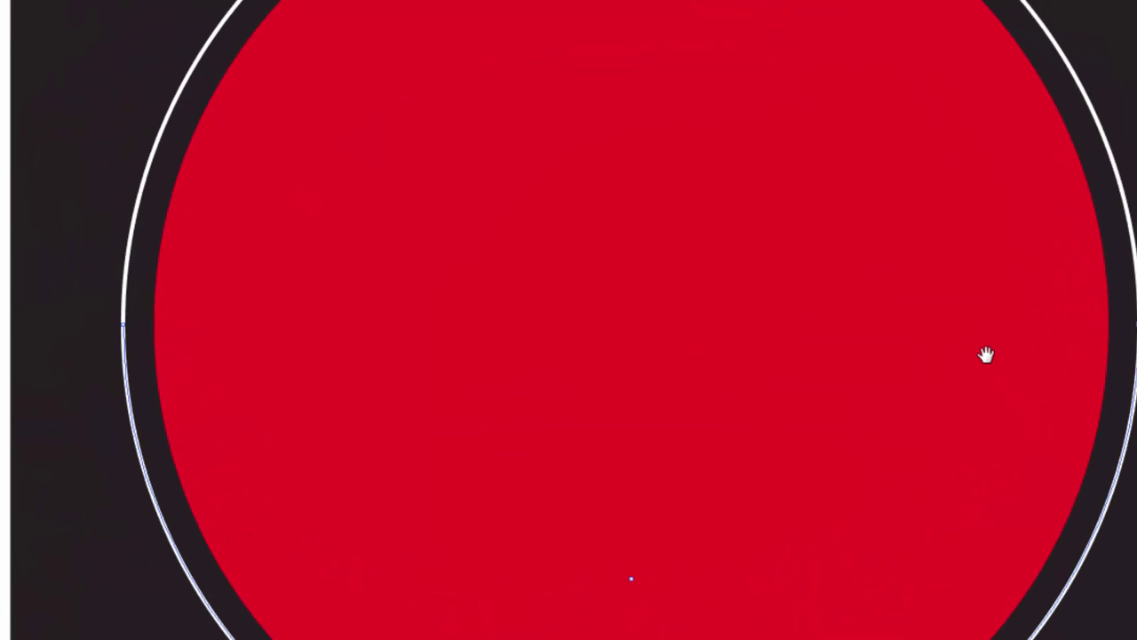
# Delete the ring's lower half and select the remaining upper white arc
pyautogui.press('Delete')
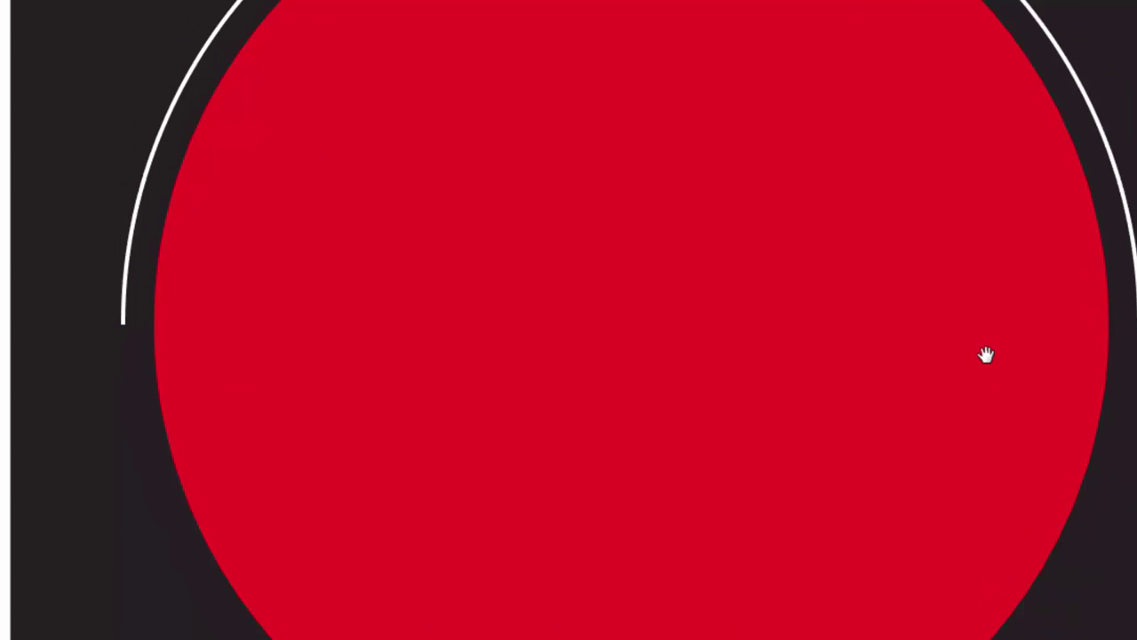
pyautogui.scroll(-2, 986, 355)
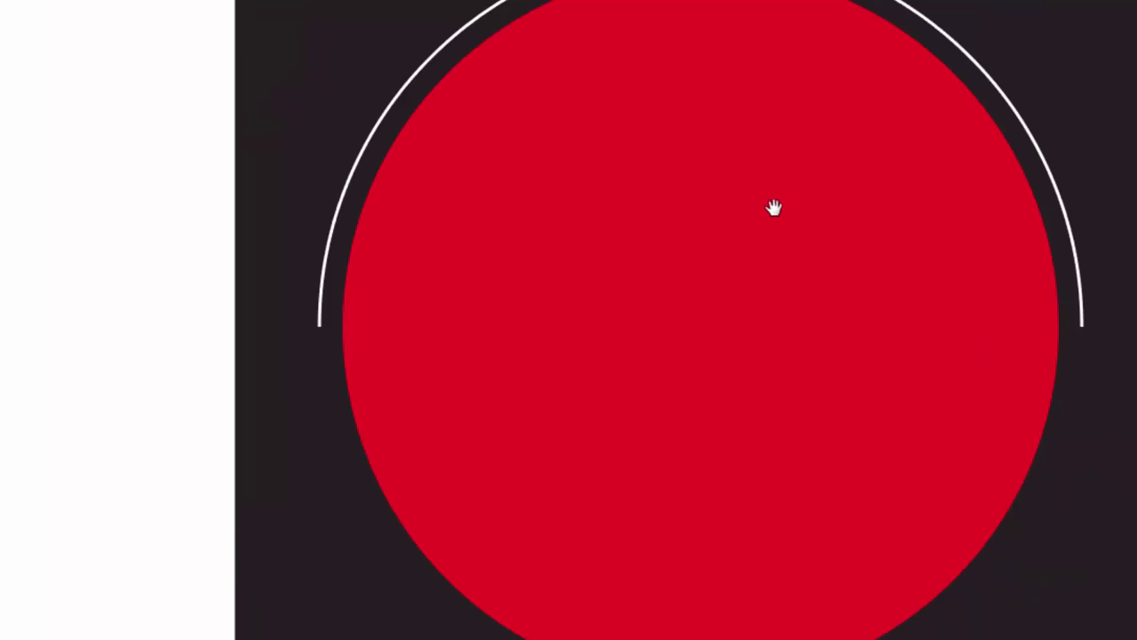
pyautogui.moveTo(774, 208); pyautogui.dragTo(807, 279)
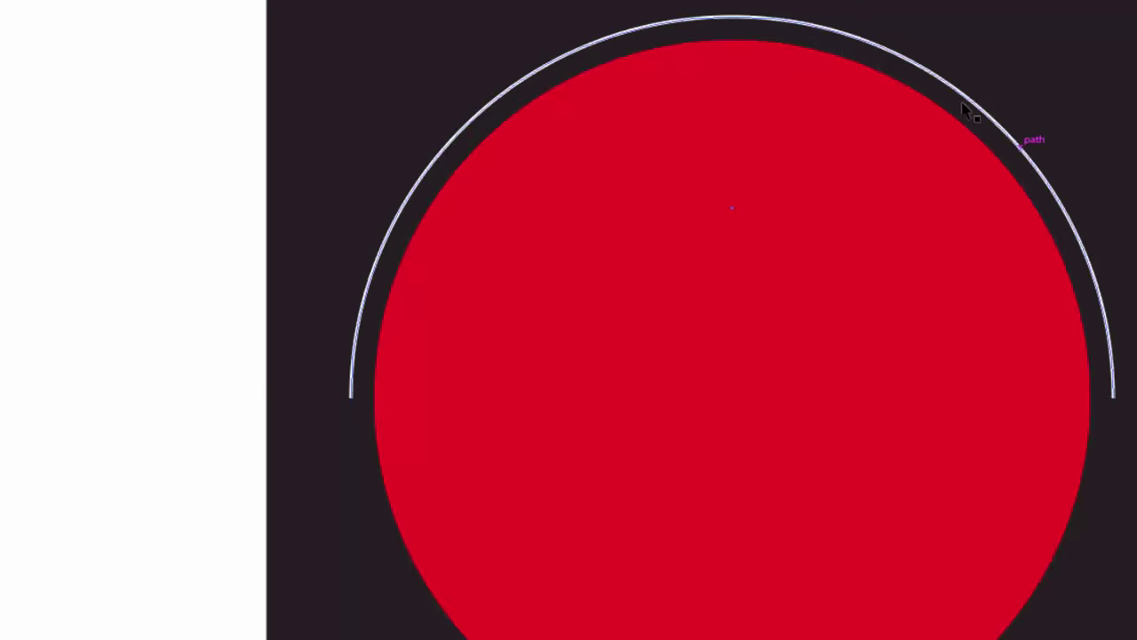
pyautogui.click(810, 27)
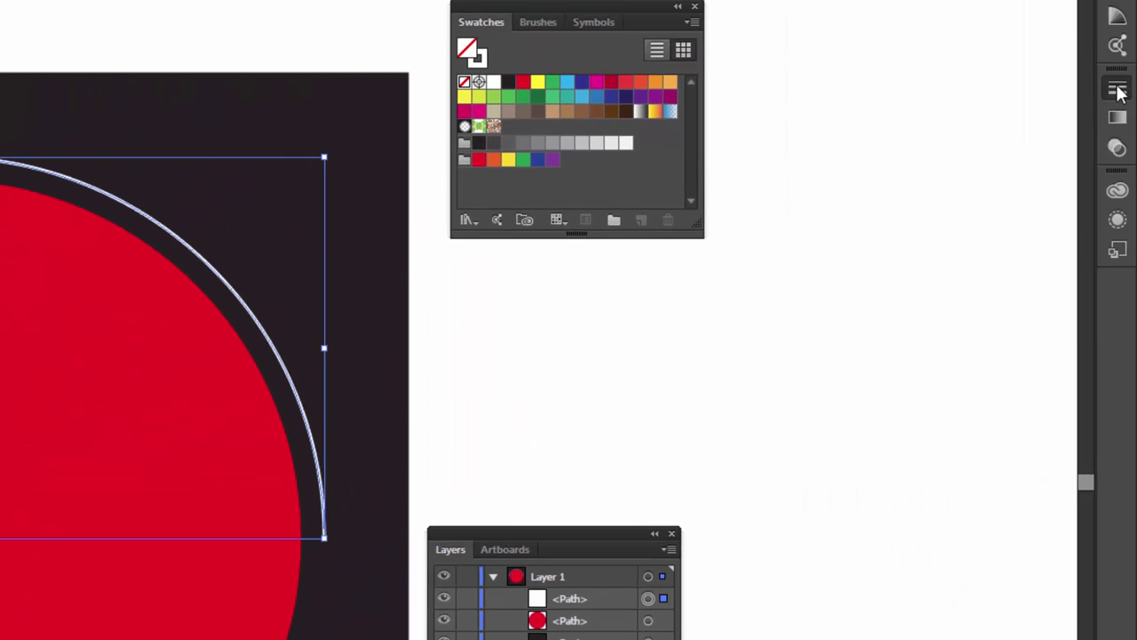
pyautogui.click(1117, 88)
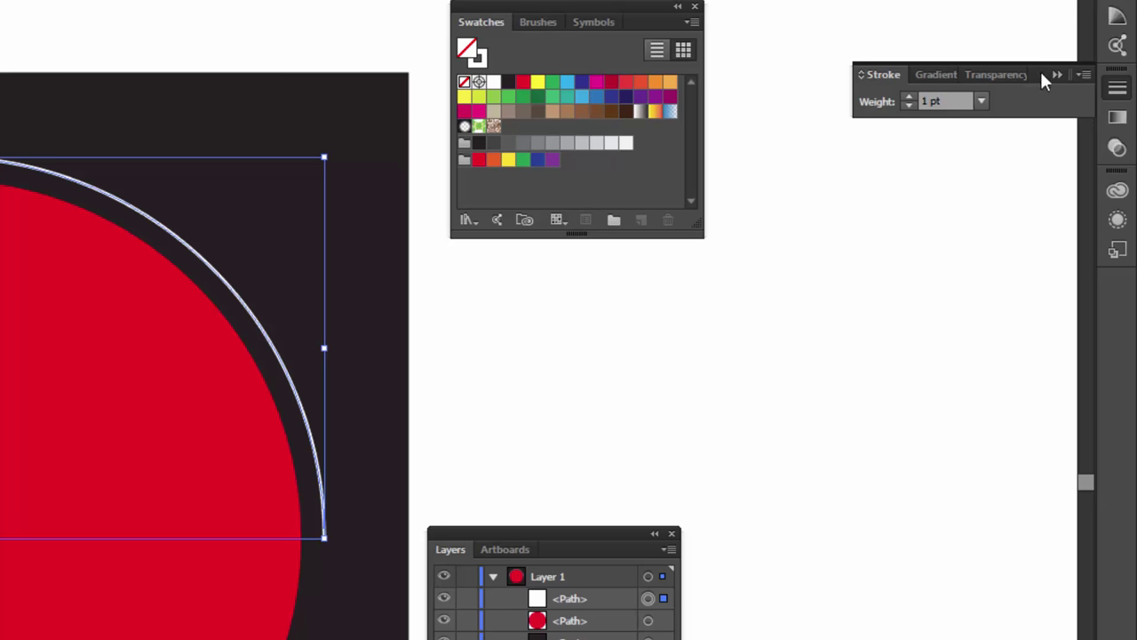
# Apply Width Profile 1 to the white arc's stroke so both ends taper
pyautogui.moveTo(1040, 71); pyautogui.dragTo(657, 244)
pyautogui.click(694, 242)
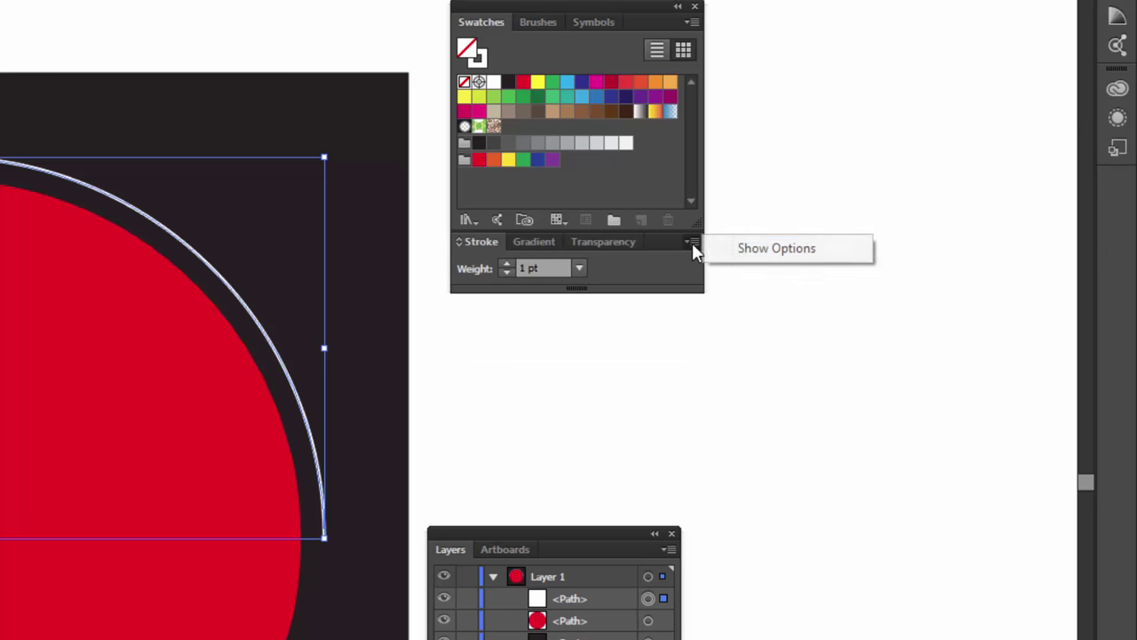
pyautogui.click(746, 255)
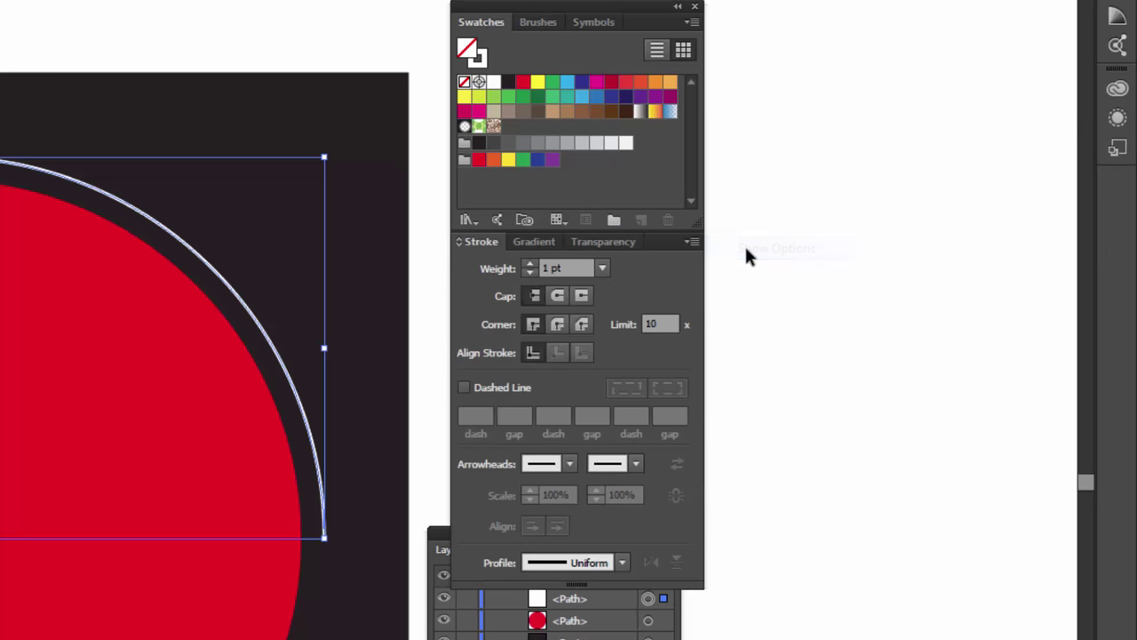
pyautogui.click(613, 563)
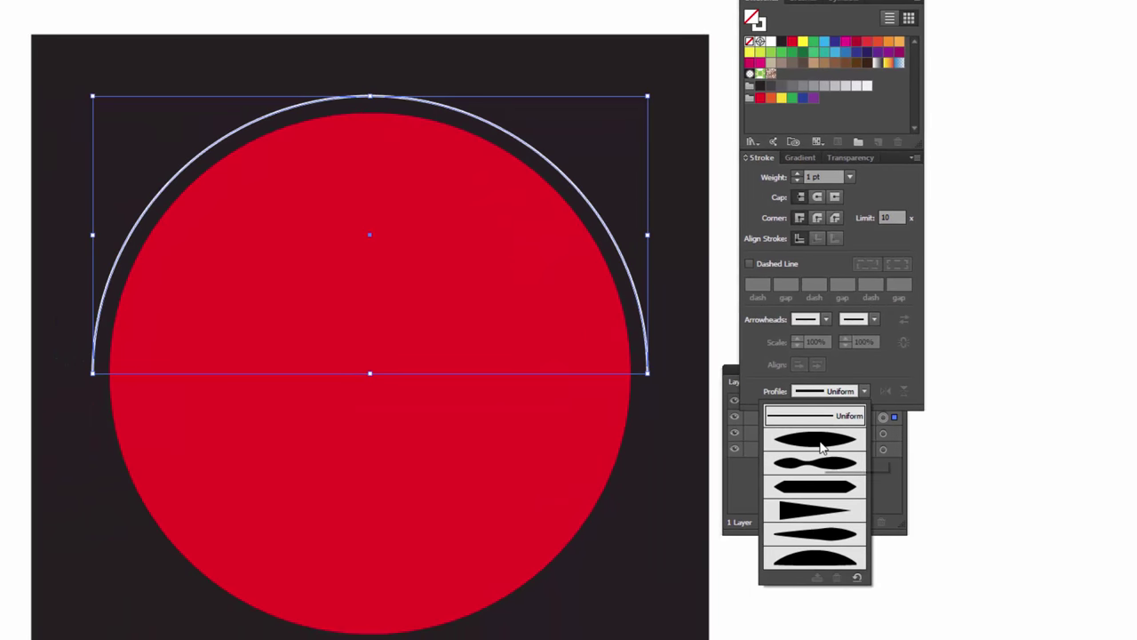
pyautogui.click(820, 439)
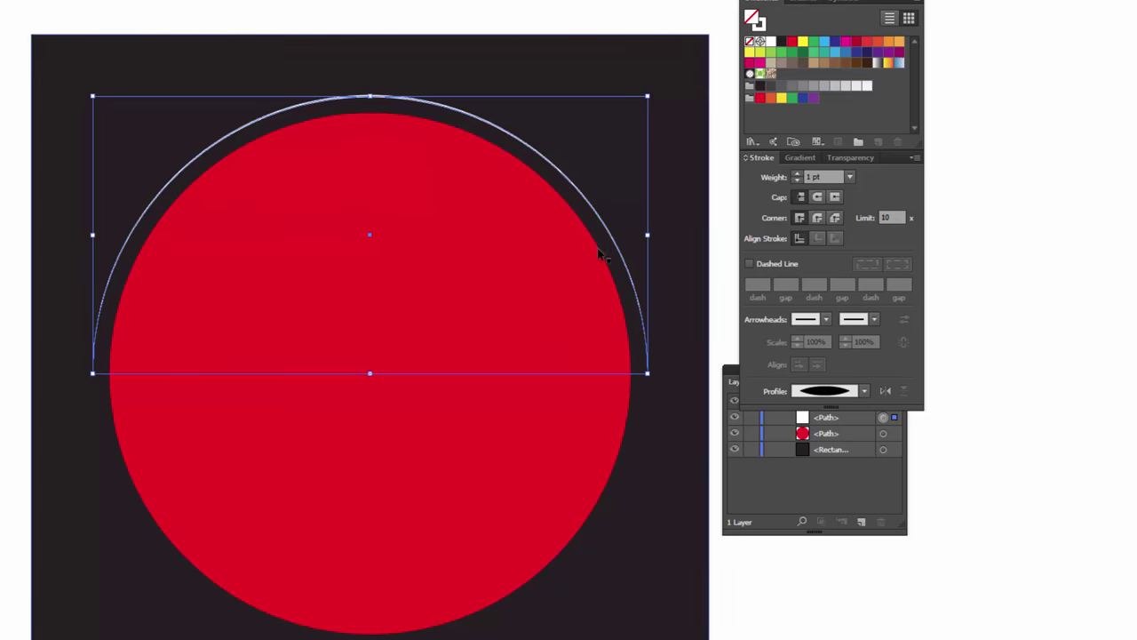
pyautogui.click(866, 392)
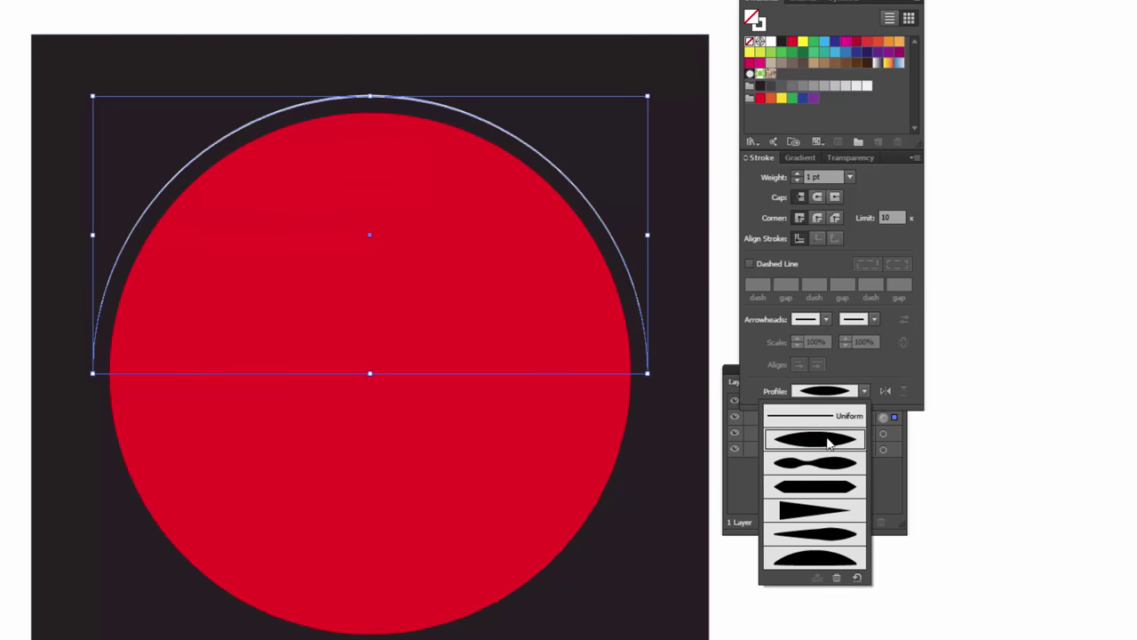
pyautogui.click(885, 373)
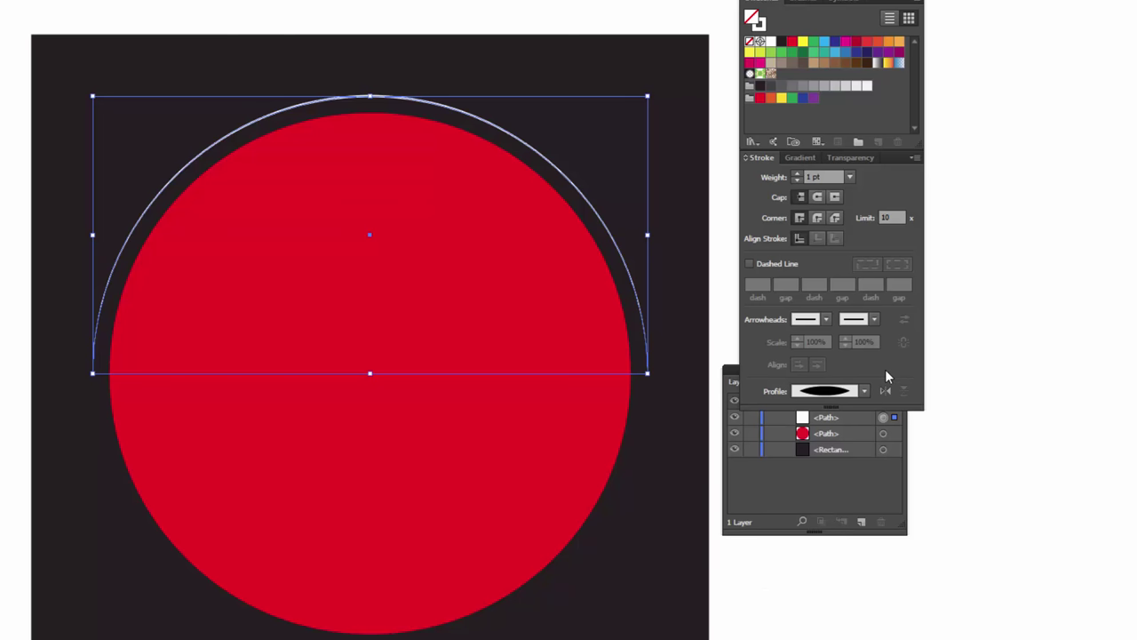
# Raise the arc's stroke weight to 8 pt and deselect to preview it
pyautogui.click(797, 175)
pyautogui.click(797, 174)
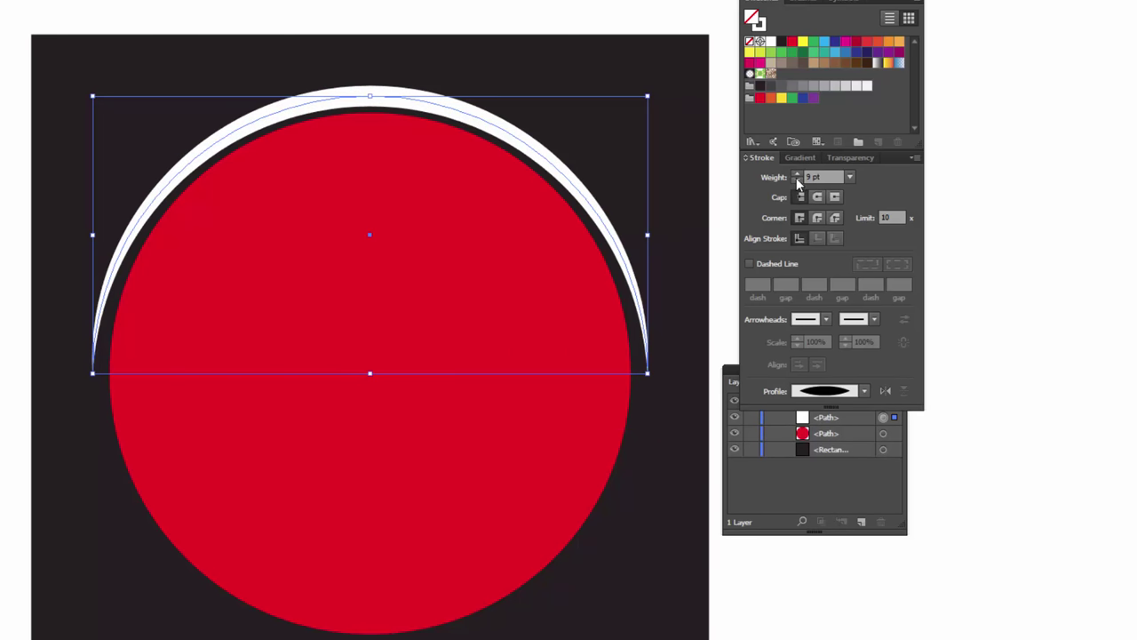
pyautogui.click(797, 181)
pyautogui.click(797, 181)
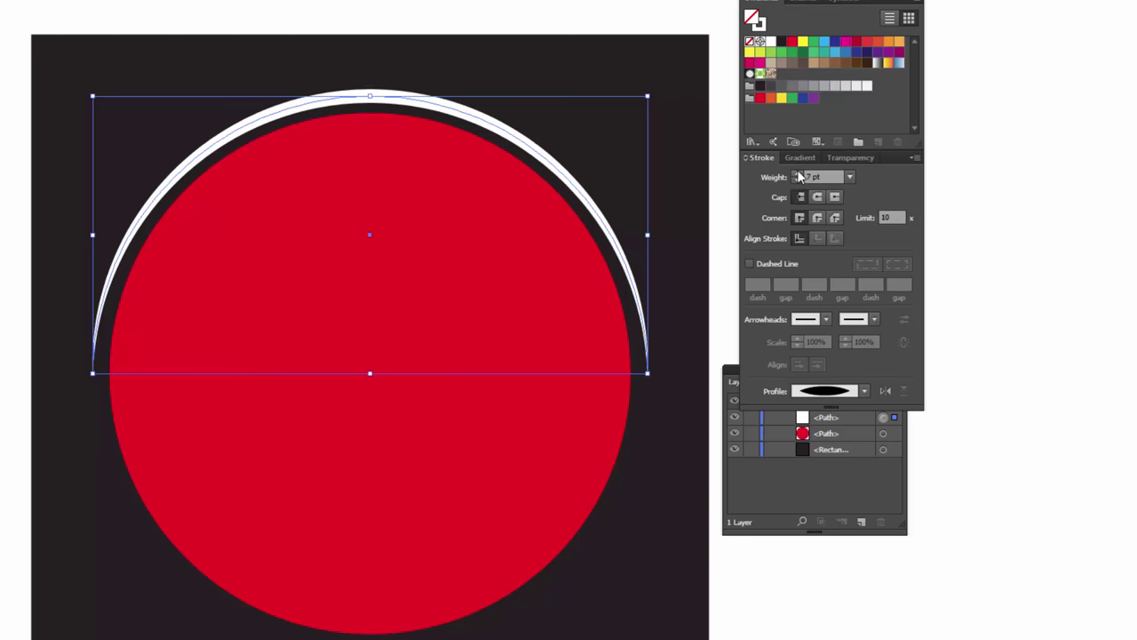
pyautogui.click(797, 174)
pyautogui.click(797, 175)
pyautogui.hotkey('ctrl', 'shift', 'a')
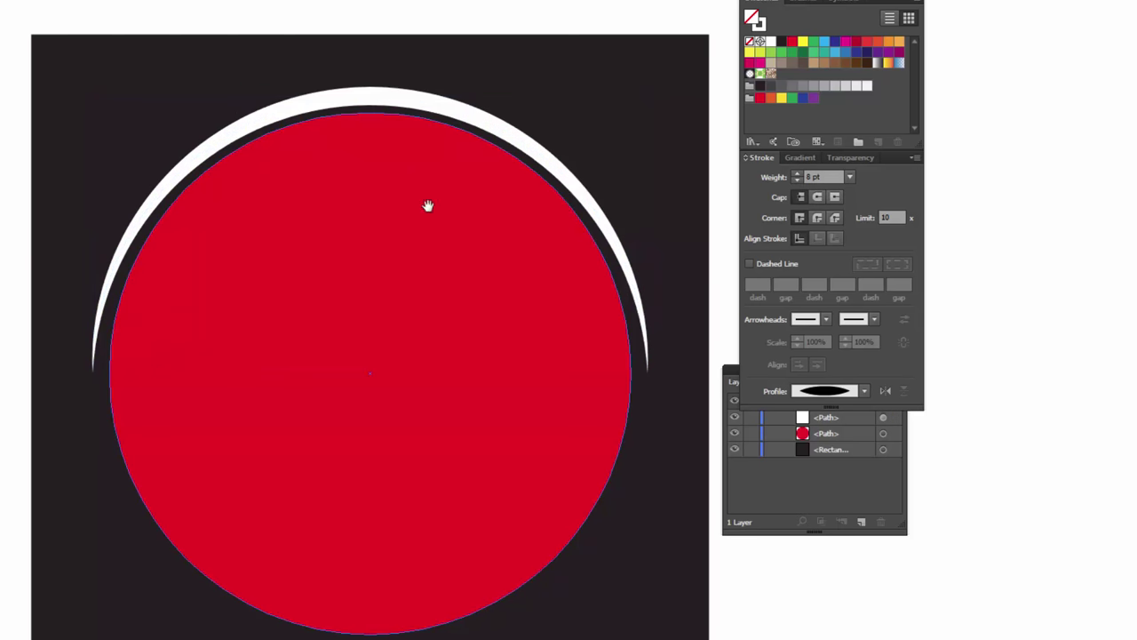
pyautogui.moveTo(412, 171); pyautogui.dragTo(406, 183)
pyautogui.click(382, 108)
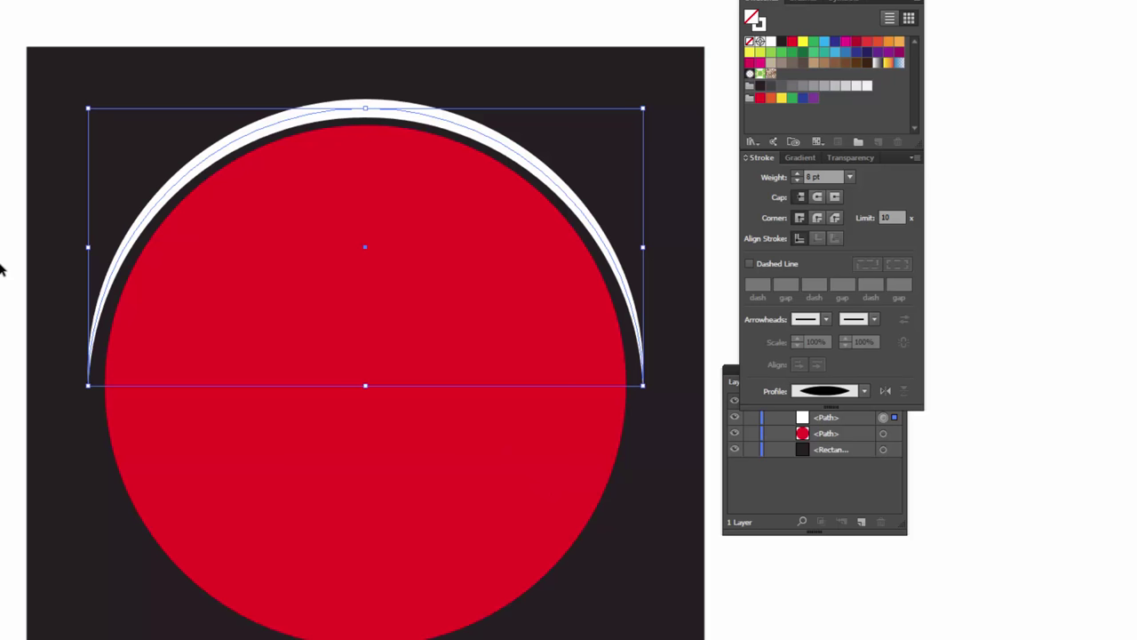
# Nudge the white crescent upward so it curves over the red circle's top edge
pyautogui.press('Up')
pyautogui.press('Up')
pyautogui.press('Up')
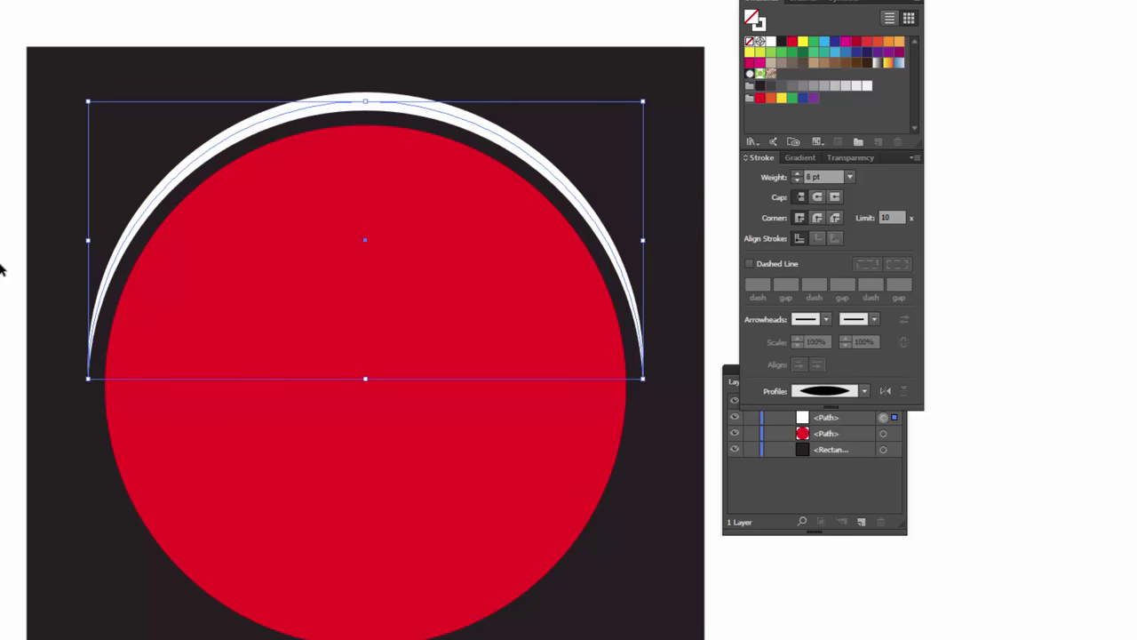
pyautogui.click(779, 578)
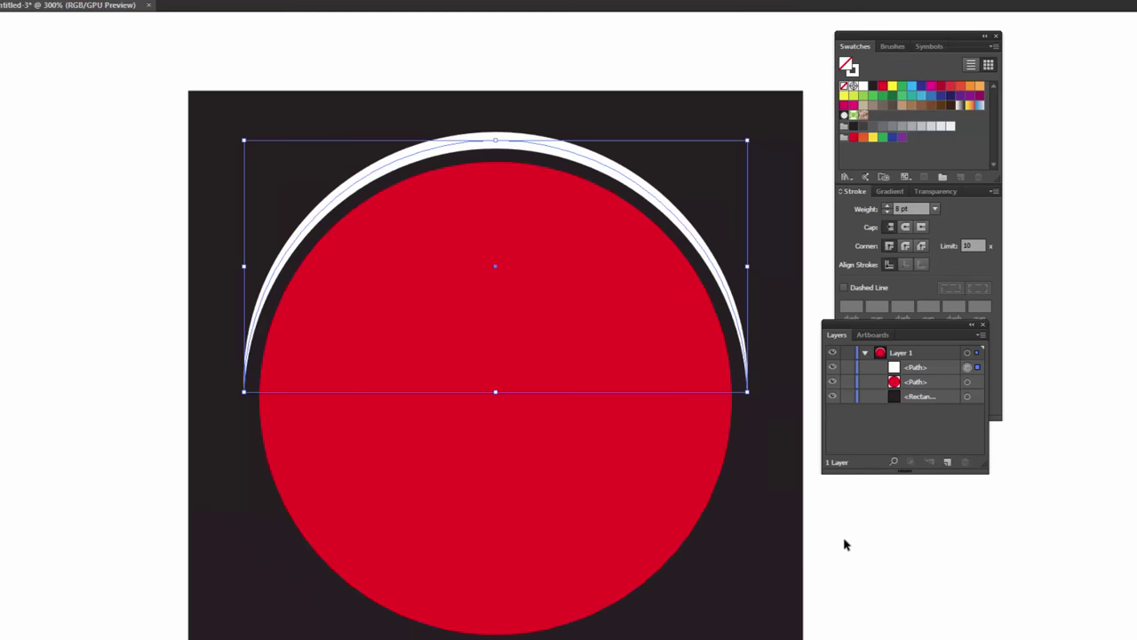
pyautogui.click(845, 540)
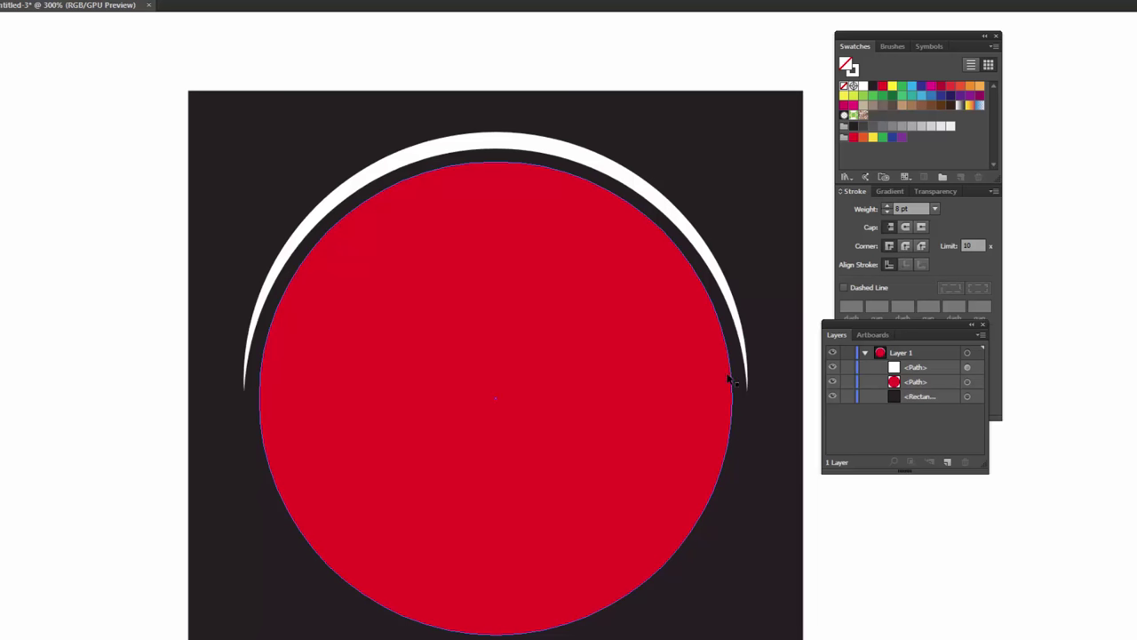
pyautogui.click(585, 158)
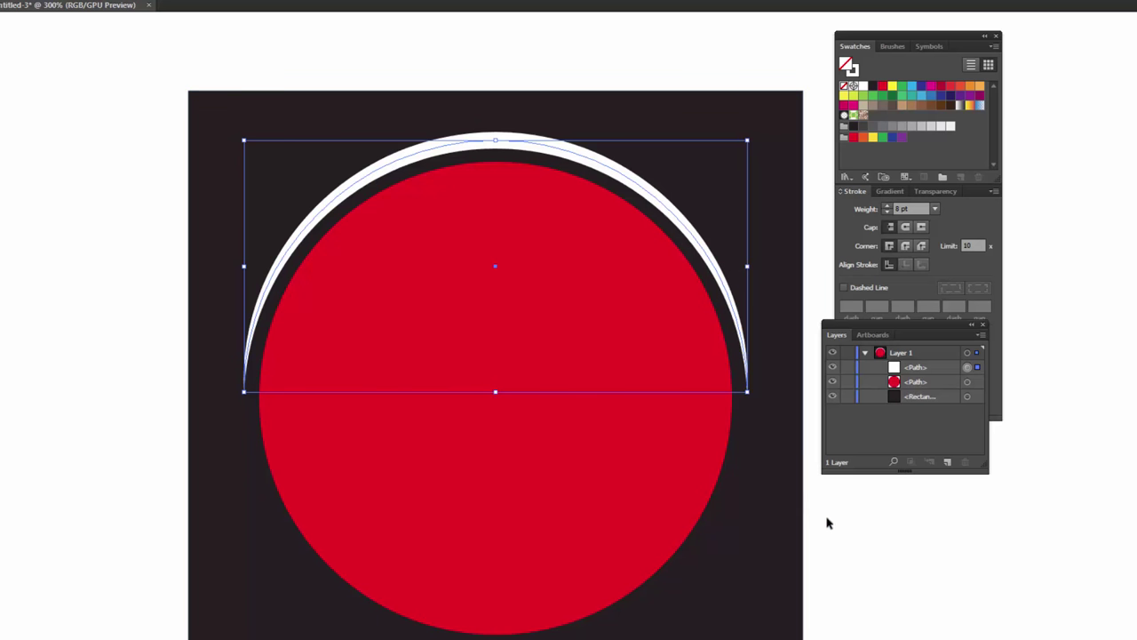
pyautogui.hotkey('ctrl', 'shift', 'a')
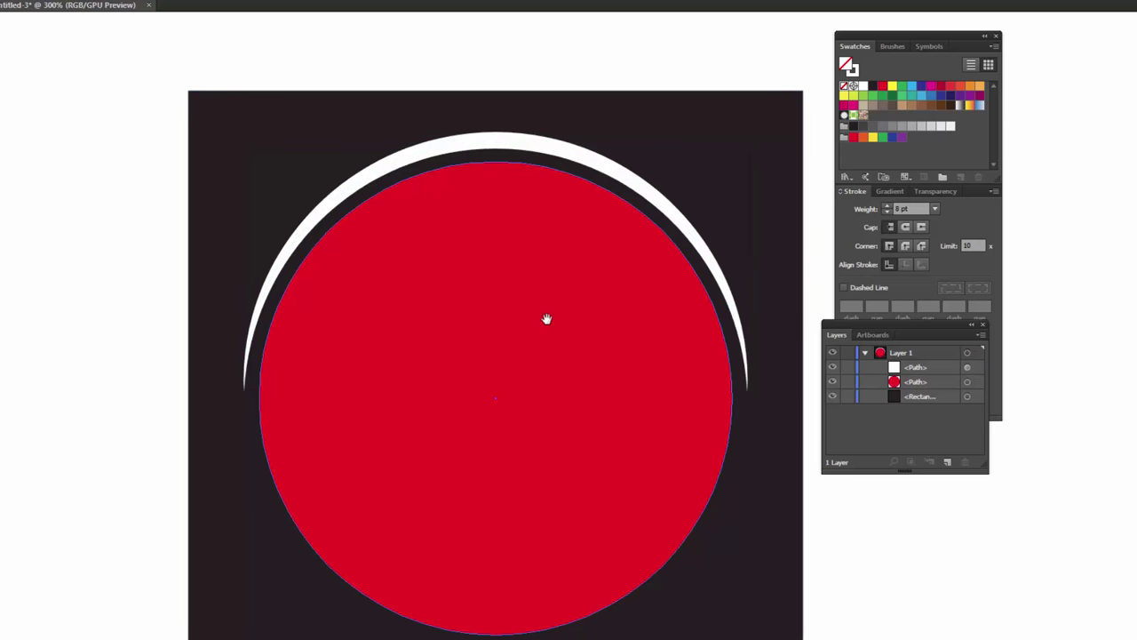
pyautogui.moveTo(546, 317); pyautogui.dragTo(527, 290)
pyautogui.click(966, 381)
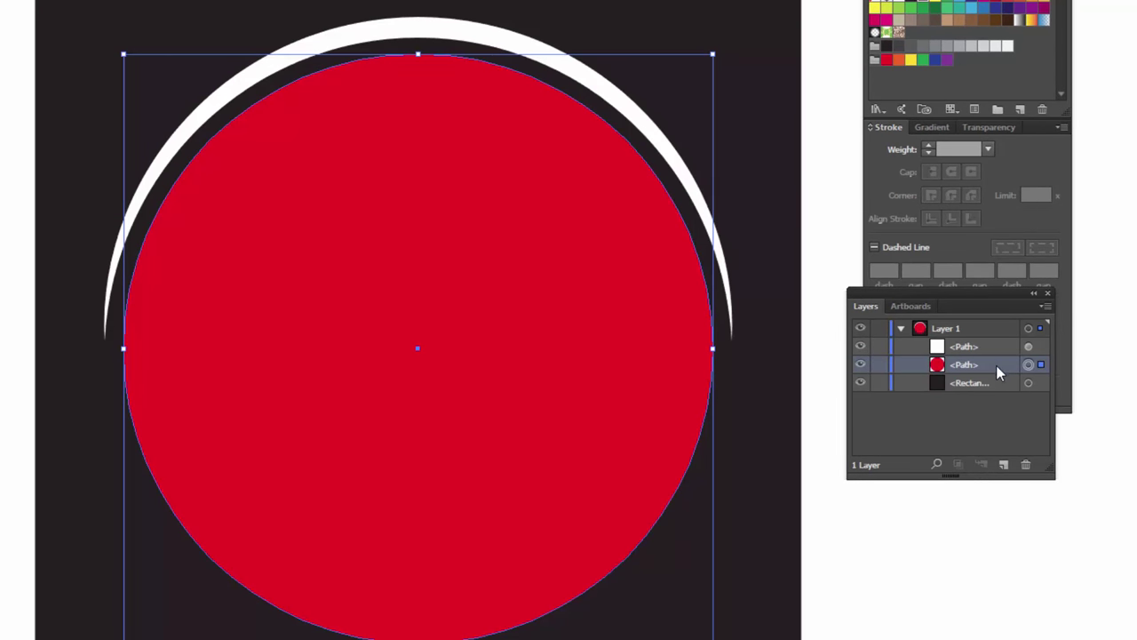
# Duplicate the red circle twice and move one copy about 40 px upward
pyautogui.moveTo(996, 365); pyautogui.dragTo(1003, 461)
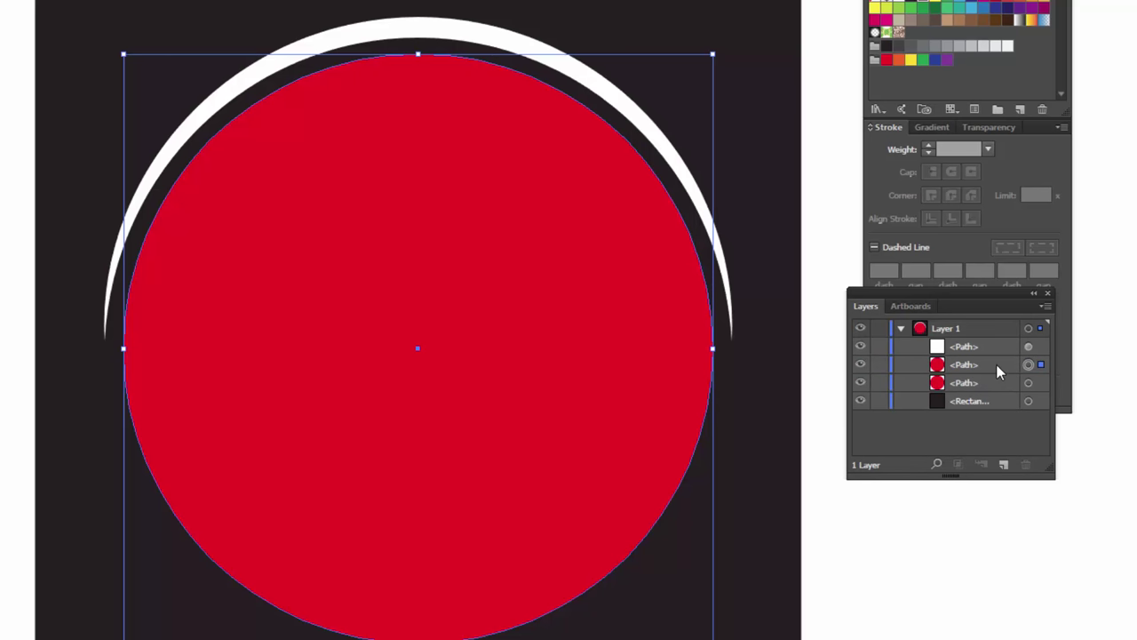
pyautogui.moveTo(995, 371); pyautogui.dragTo(1003, 464)
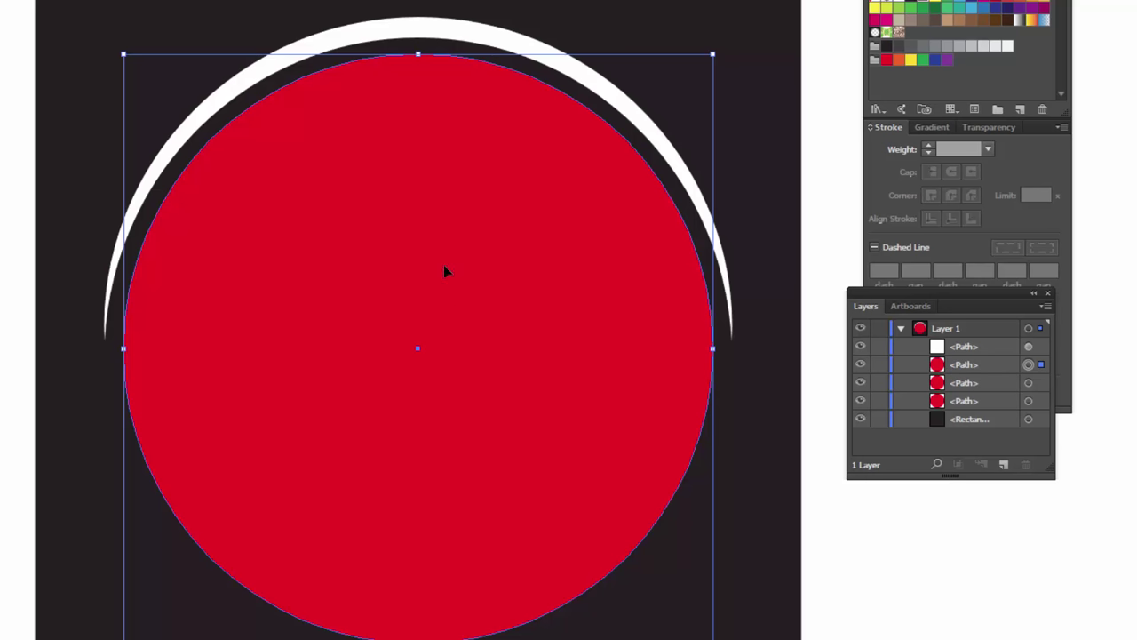
pyautogui.moveTo(453, 234); pyautogui.dragTo(459, 196)
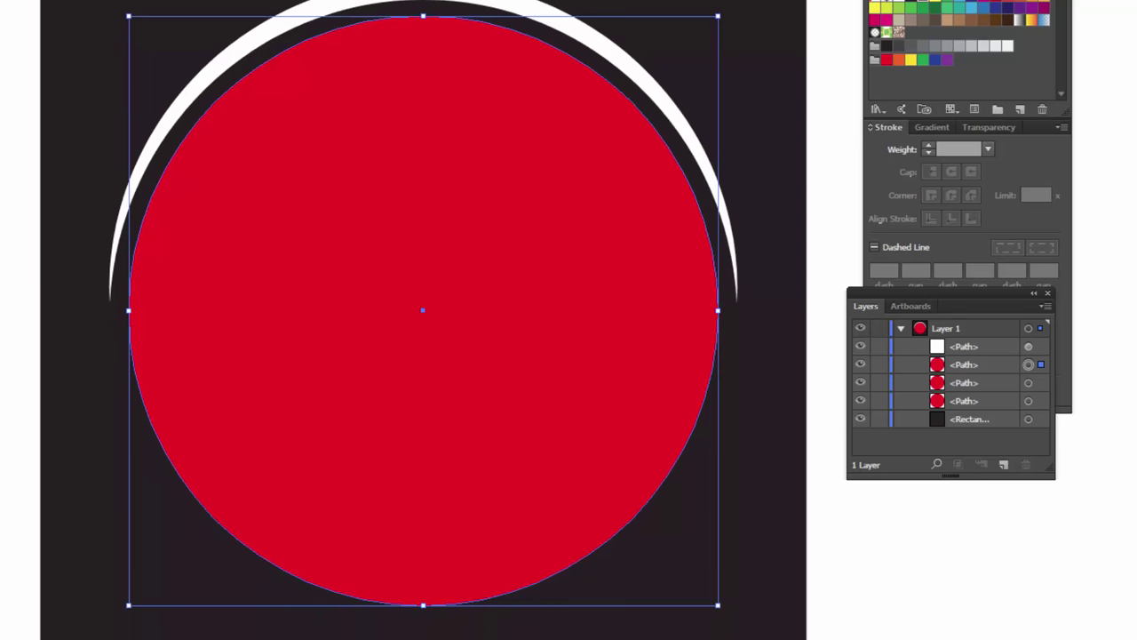
pyautogui.moveTo(428, 220); pyautogui.dragTo(426, 251)
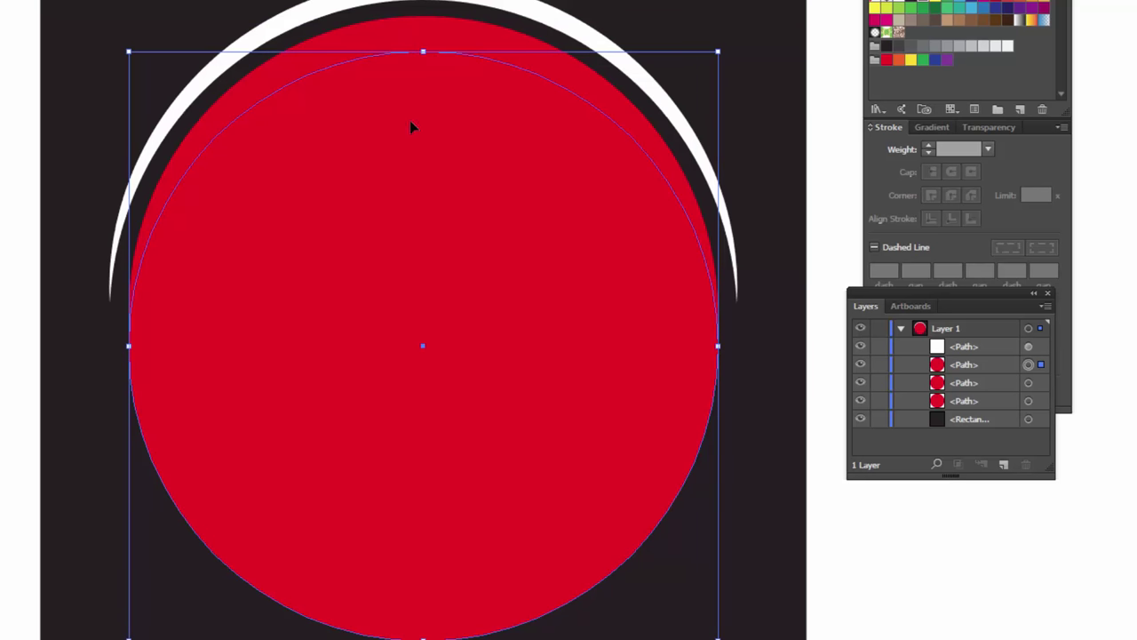
pyautogui.moveTo(422, 60)
pyautogui.mouseDown()
pyautogui.moveTo(421, 34)
pyautogui.moveTo(421, 60)
pyautogui.mouseUp()
pyautogui.moveTo(446, 49); pyautogui.dragTo(447, 36)
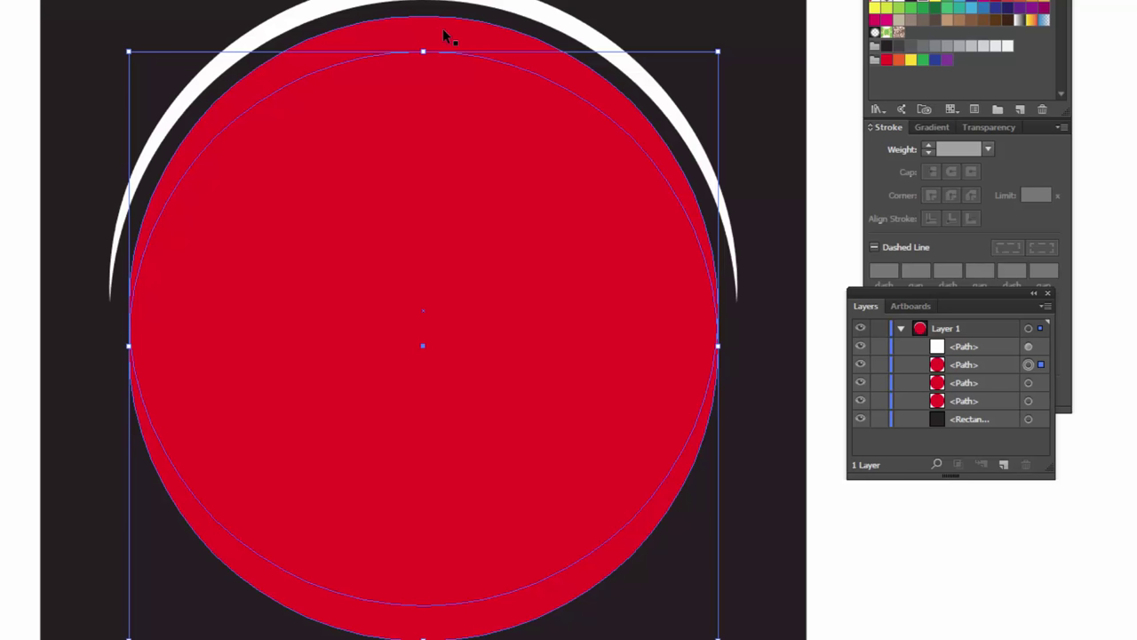
pyautogui.keyDown('shift'); pyautogui.click(446, 36); pyautogui.keyUp('shift')
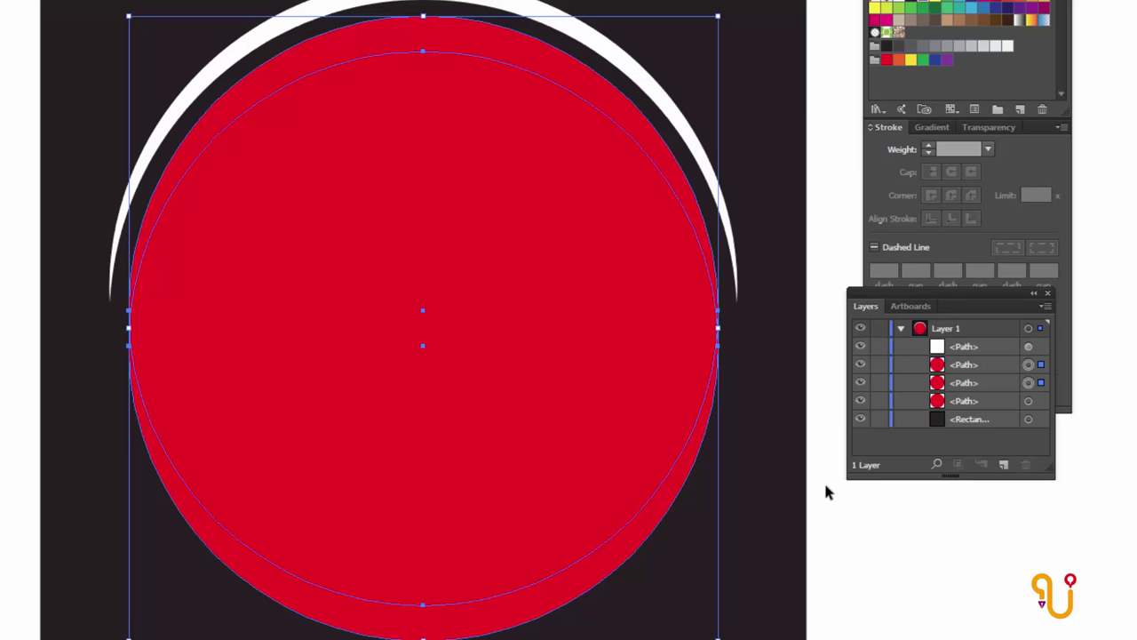
pyautogui.moveTo(968, 302); pyautogui.dragTo(956, 466)
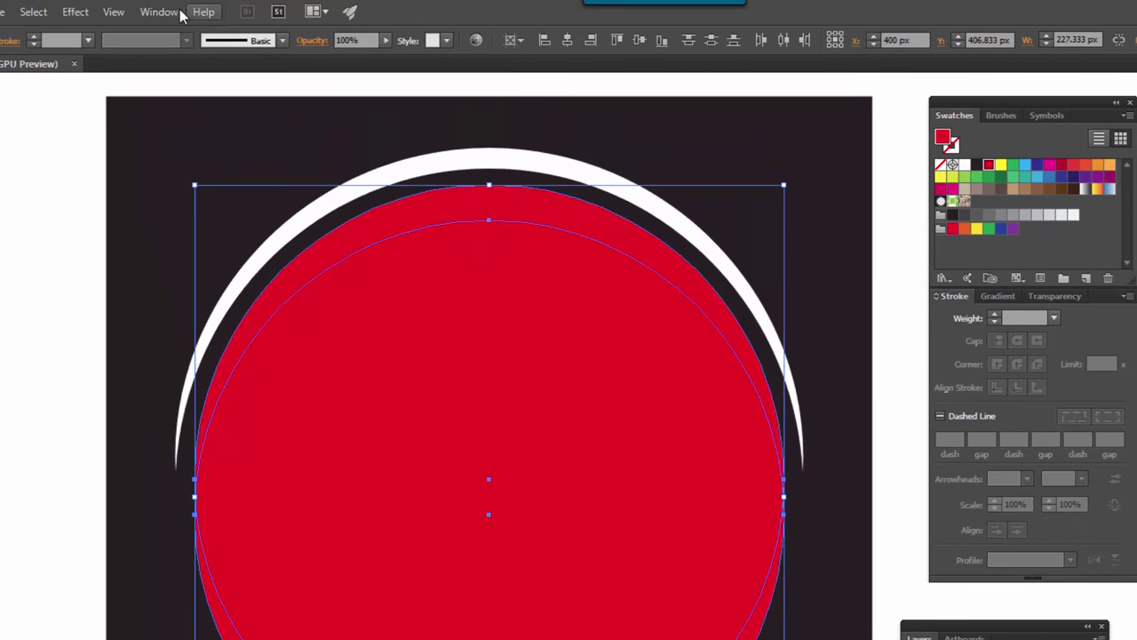
# Subtract the raised circle copy with Pathfinder Minus Front, leaving a crescent
pyautogui.click(174, 12)
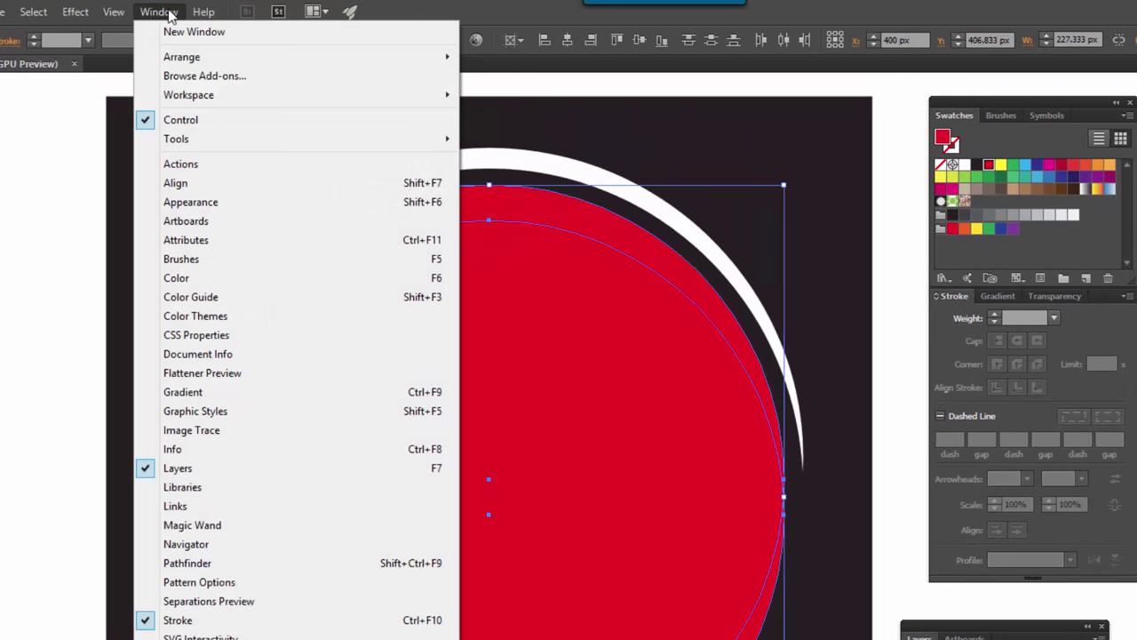
pyautogui.click(222, 563)
pyautogui.moveTo(611, 94)
pyautogui.mouseDown()
pyautogui.moveTo(595, 356)
pyautogui.moveTo(593, 342)
pyautogui.mouseUp()
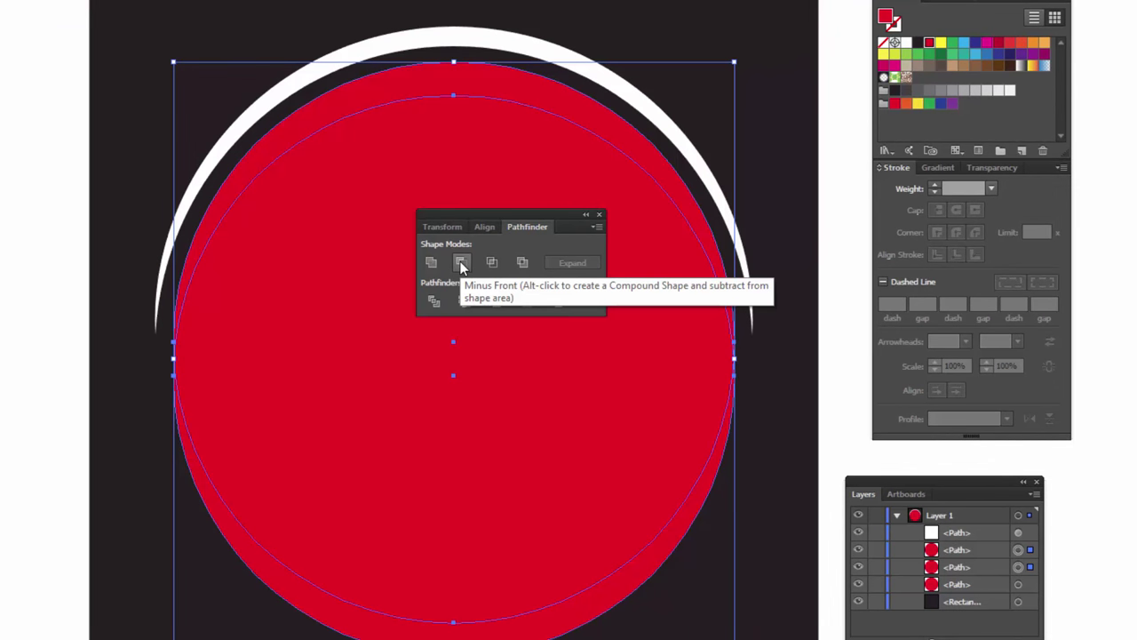
pyautogui.click(460, 262)
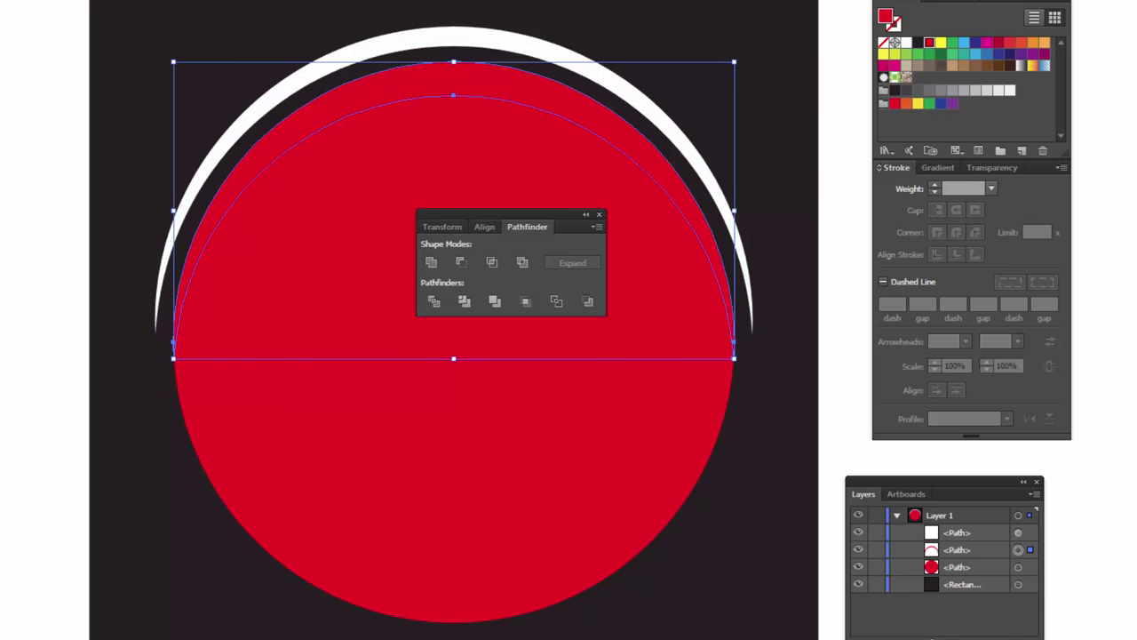
# Colour the crescent's fill darker red af1c27 in the Color Picker
pyautogui.moveTo(950, 2); pyautogui.dragTo(927, 6)
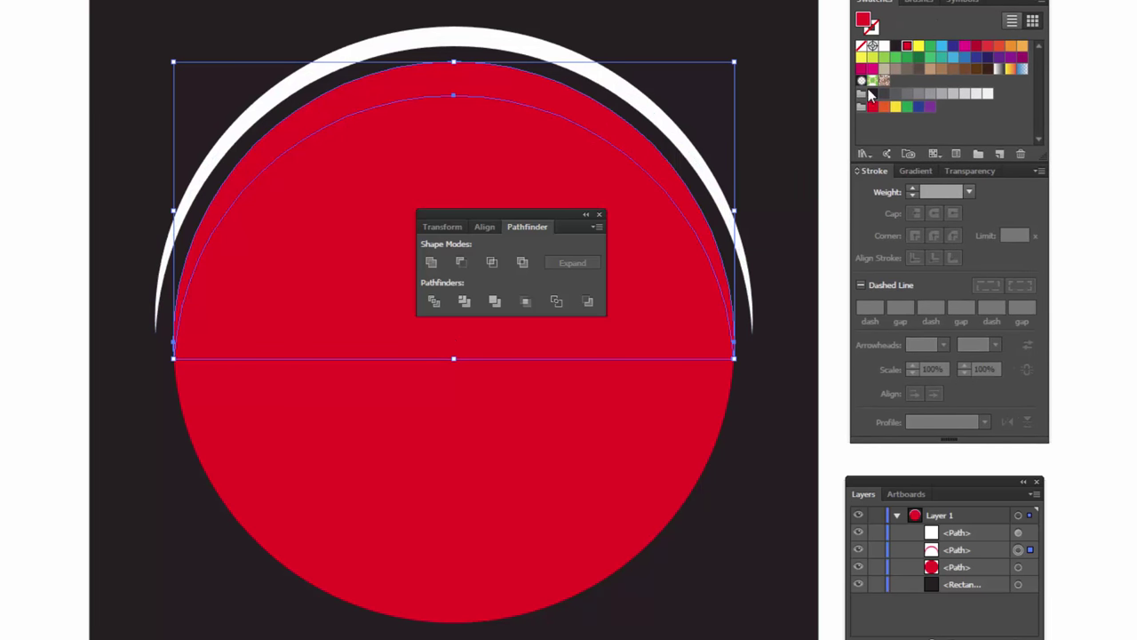
pyautogui.doubleClick(864, 20)
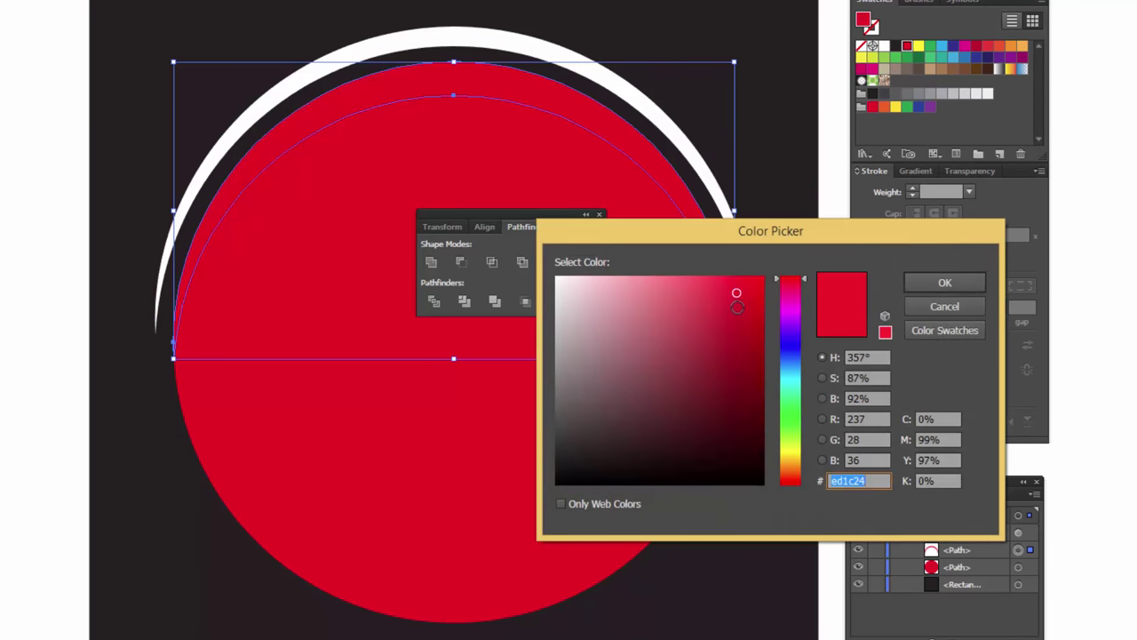
pyautogui.moveTo(737, 306); pyautogui.dragTo(731, 339)
pyautogui.click(937, 283)
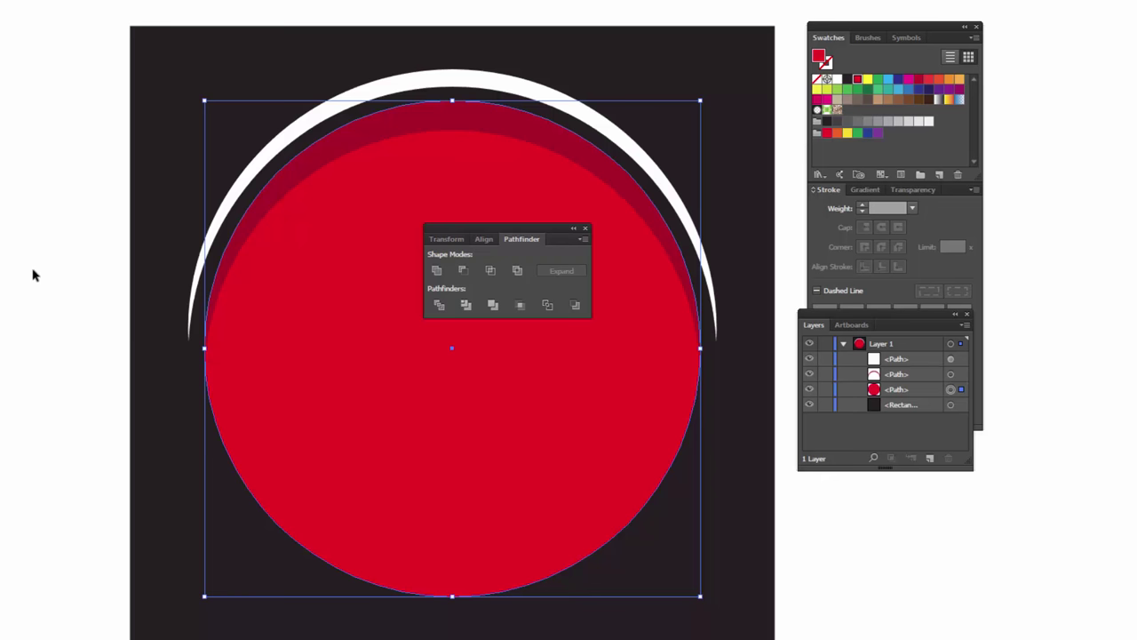
pyautogui.moveTo(497, 228); pyautogui.dragTo(1059, 247)
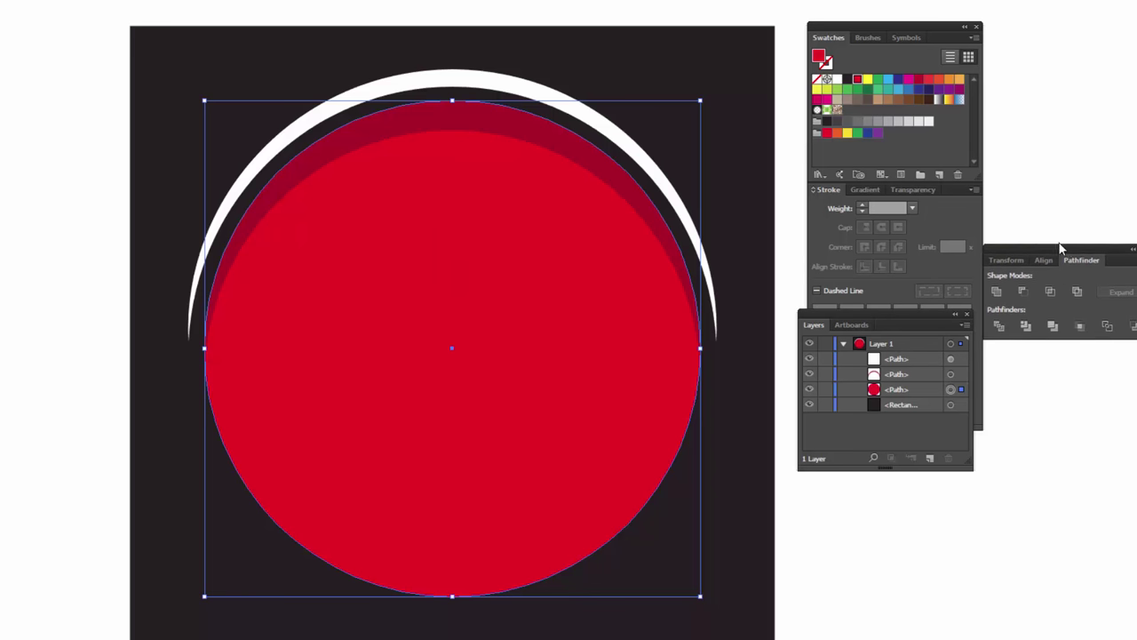
pyautogui.click(91, 275)
pyautogui.moveTo(260, 140)
pyautogui.mouseDown()
pyautogui.moveTo(283, 169)
pyautogui.moveTo(278, 160)
pyautogui.mouseUp()
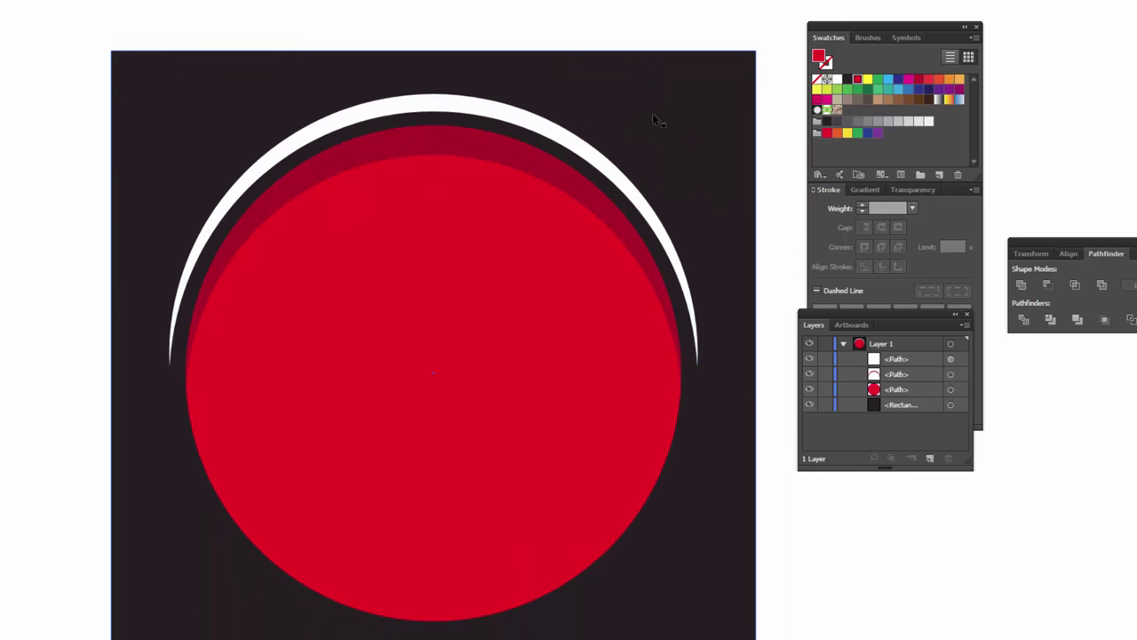
pyautogui.click(662, 89)
# Drag the live-corner widget to round all corners of the near-black backing panel, then deselect
pyautogui.moveTo(698, 162); pyautogui.dragTo(698, 151)
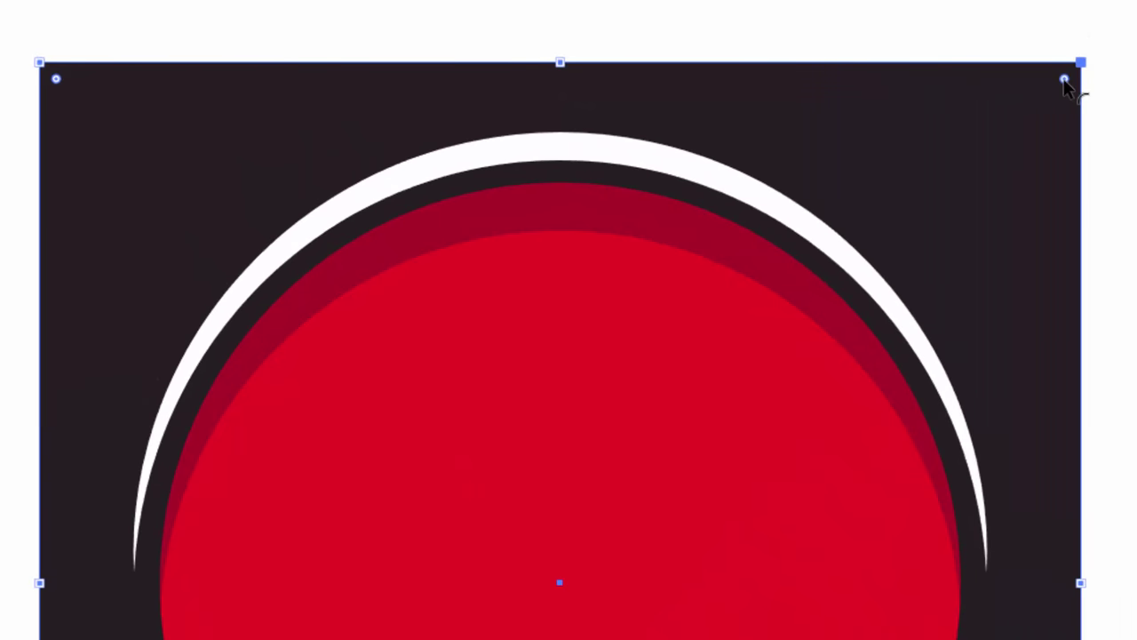
pyautogui.moveTo(1064, 80); pyautogui.dragTo(1042, 103)
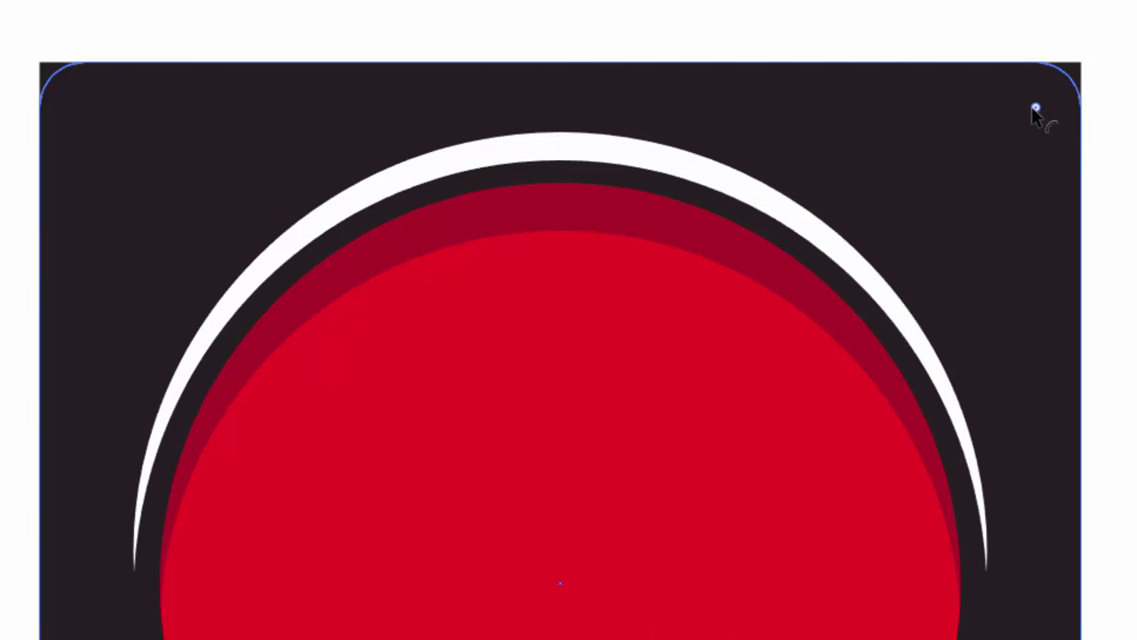
pyautogui.moveTo(1040, 101); pyautogui.dragTo(1026, 117)
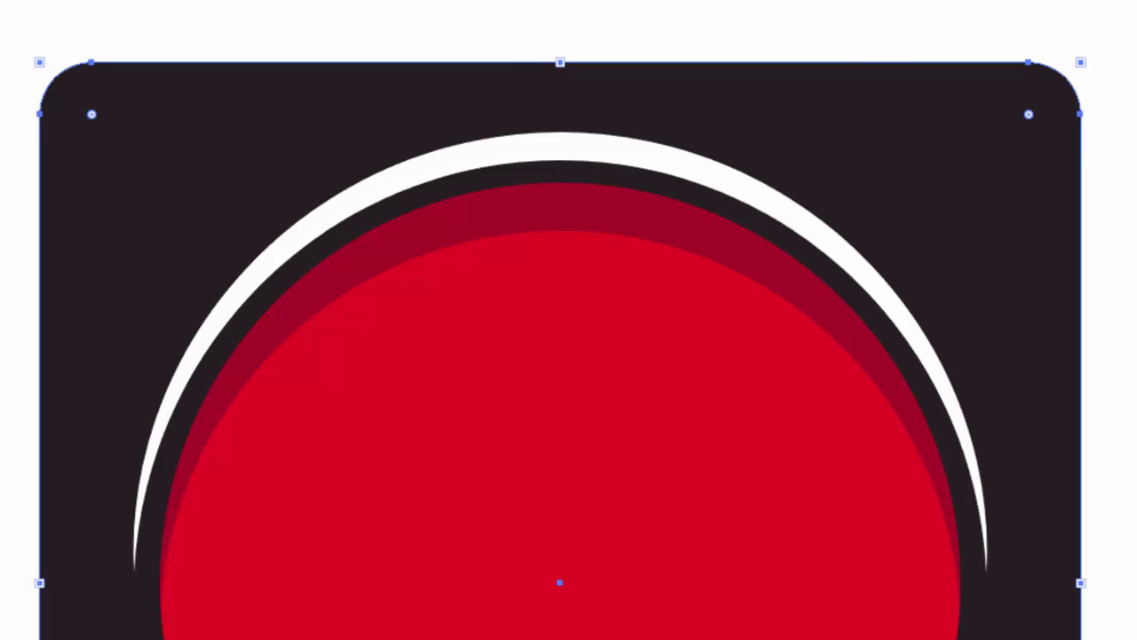
pyautogui.hotkey('ctrl', 'shift', 'a')
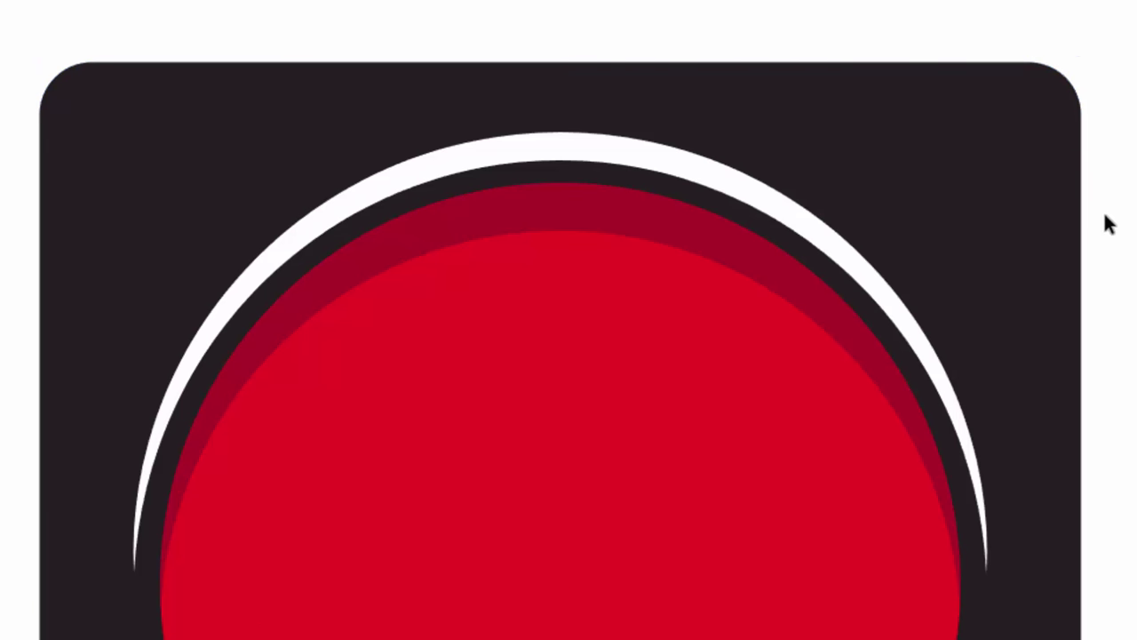
pyautogui.hotkey('ctrl', '-')
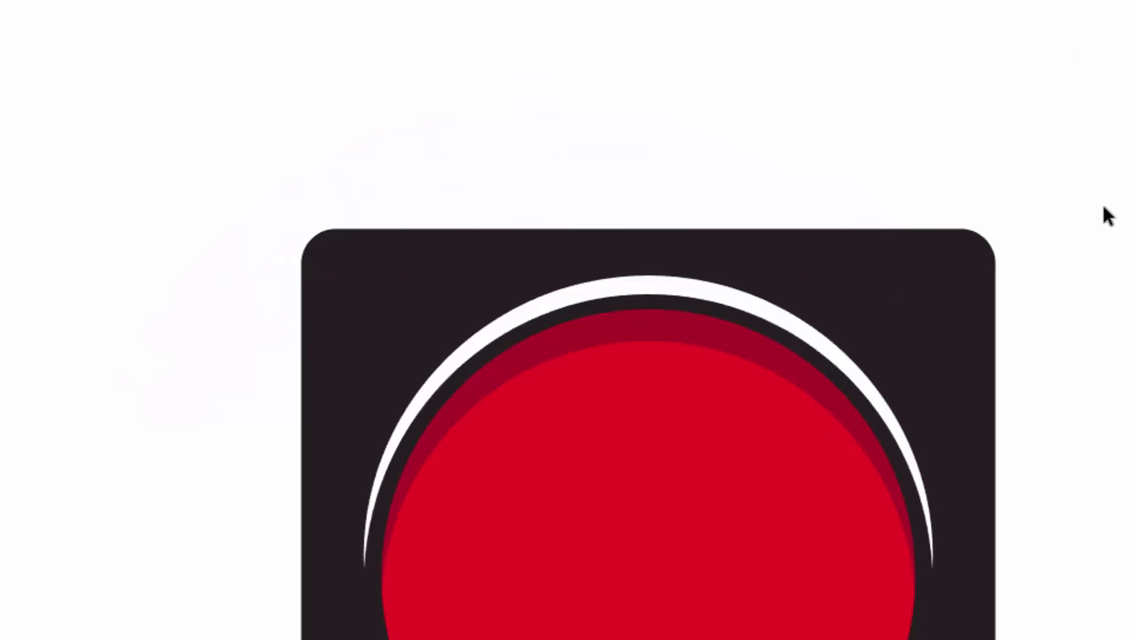
pyautogui.hotkey('ctrl', '-')
pyautogui.hotkey('ctrl', '+')
pyautogui.hotkey('ctrl', '+')
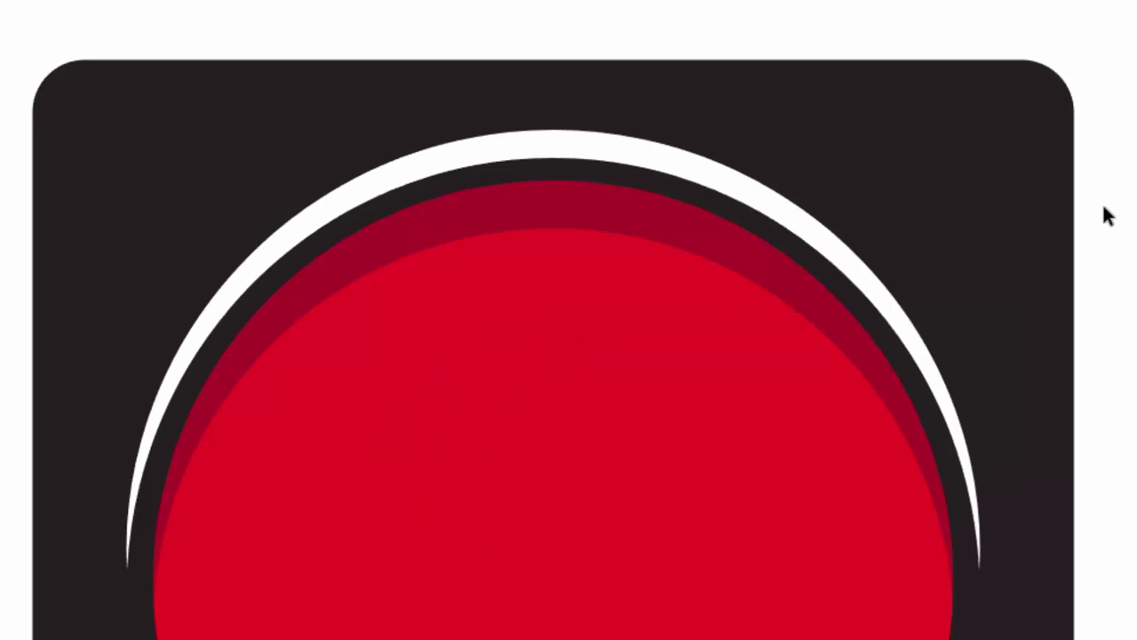
# Draw a small grey circle in the panel's top-left corner
pyautogui.moveTo(75, 111); pyautogui.dragTo(217, 253)
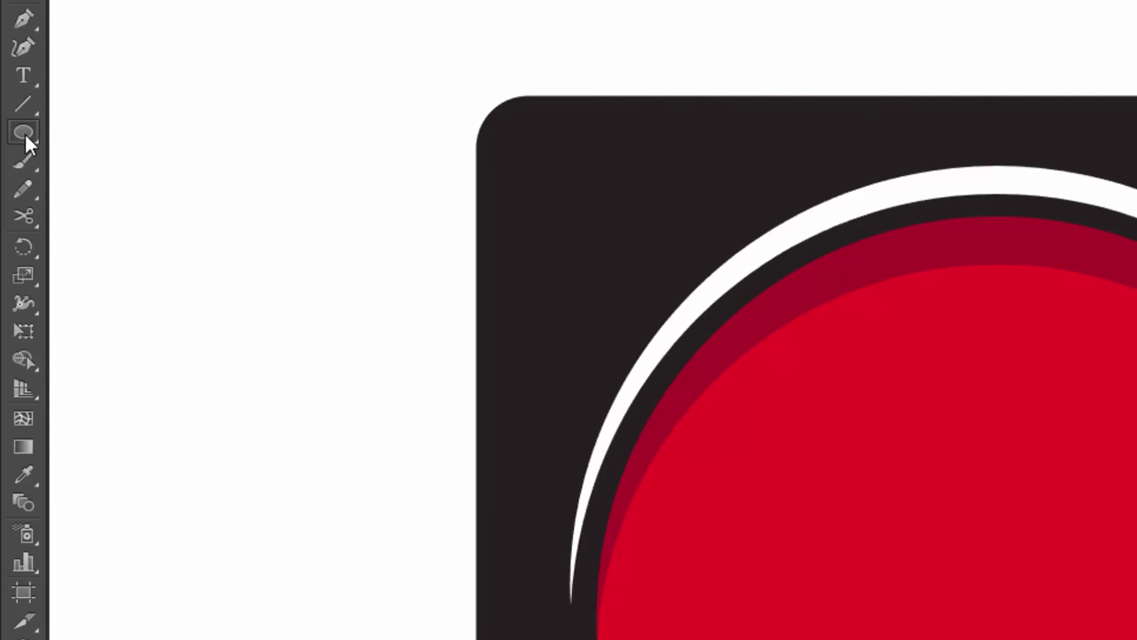
pyautogui.moveTo(24, 133); pyautogui.dragTo(146, 160)
pyautogui.hscroll(5, 528, 117)
pyautogui.scroll(-2, 528, 116)
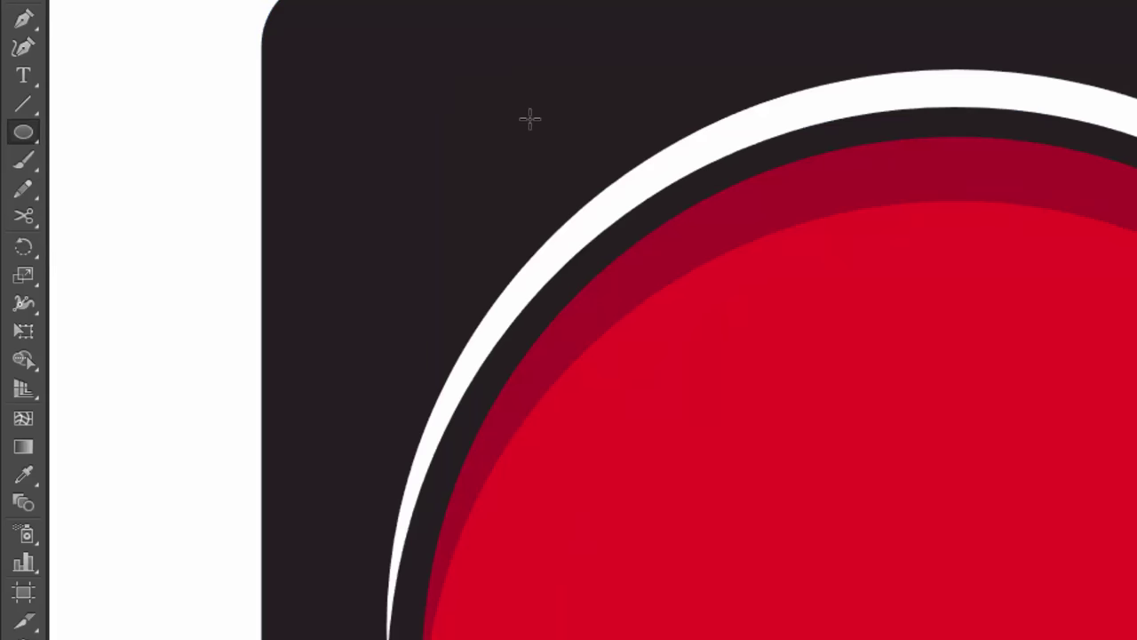
pyautogui.moveTo(473, 133); pyautogui.dragTo(654, 338)
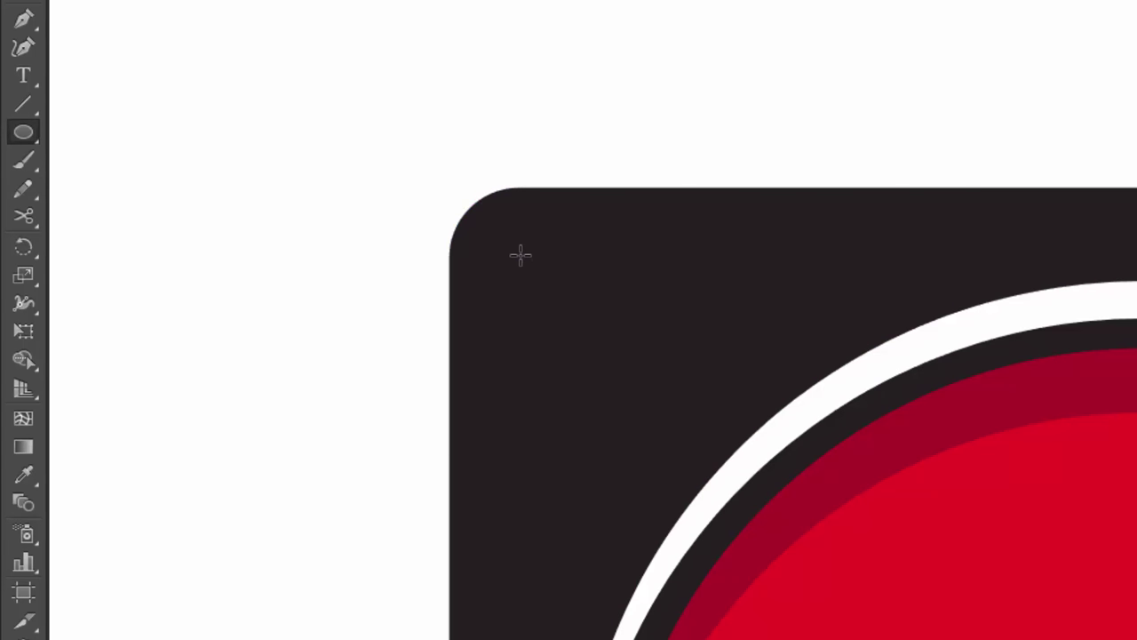
pyautogui.moveTo(520, 254); pyautogui.dragTo(547, 278)
pyautogui.moveTo(546, 278); pyautogui.dragTo(549, 283)
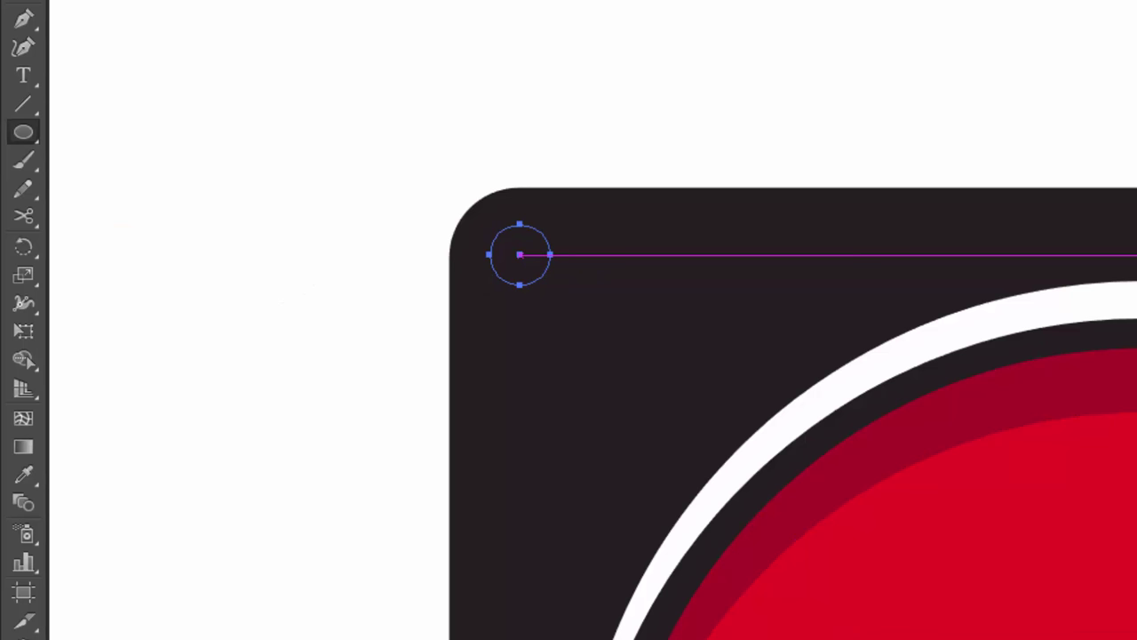
pyautogui.press('d')
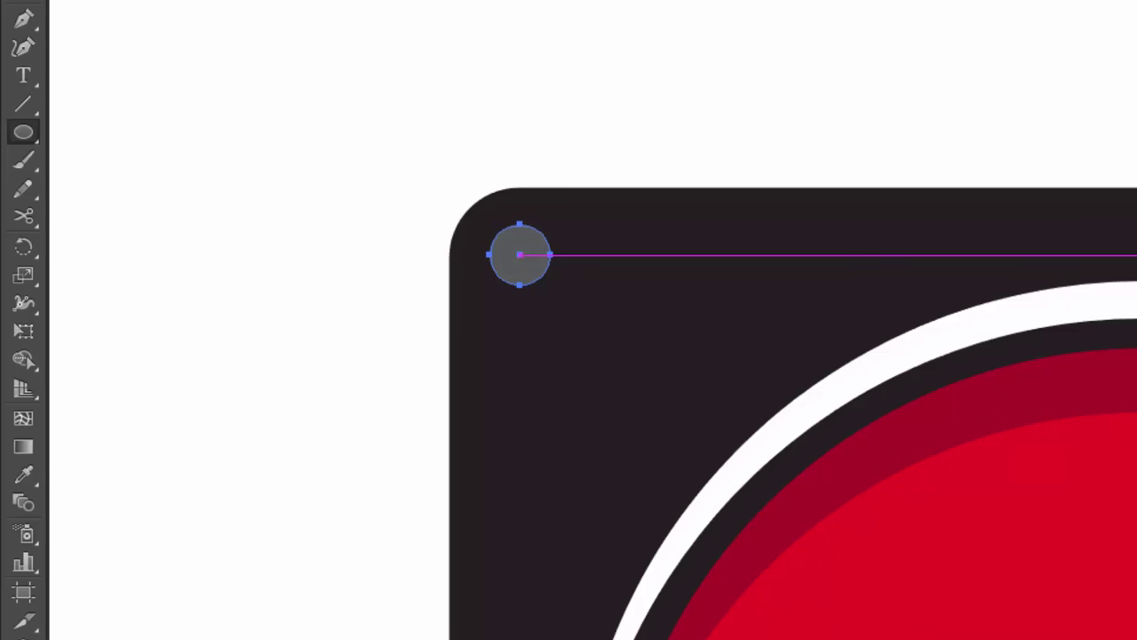
pyautogui.press('v')
pyautogui.click(553, 6)
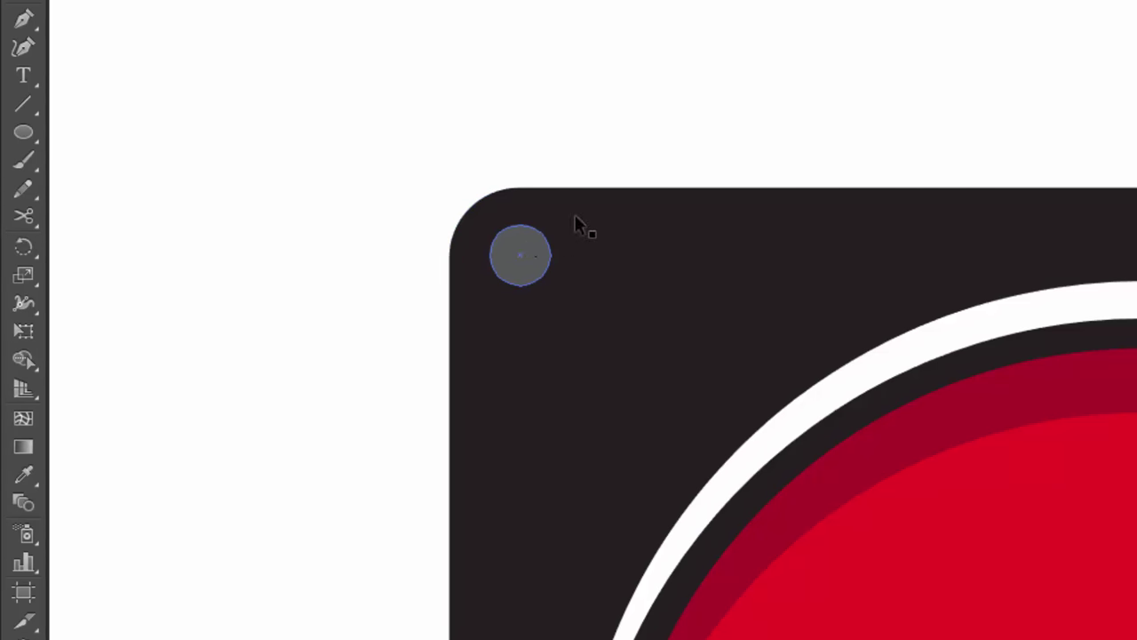
# Drag the grey dot across to the panel's top-right corner
pyautogui.hotkey('ctrl', '-')
pyautogui.moveTo(728, 56); pyautogui.dragTo(571, 1)
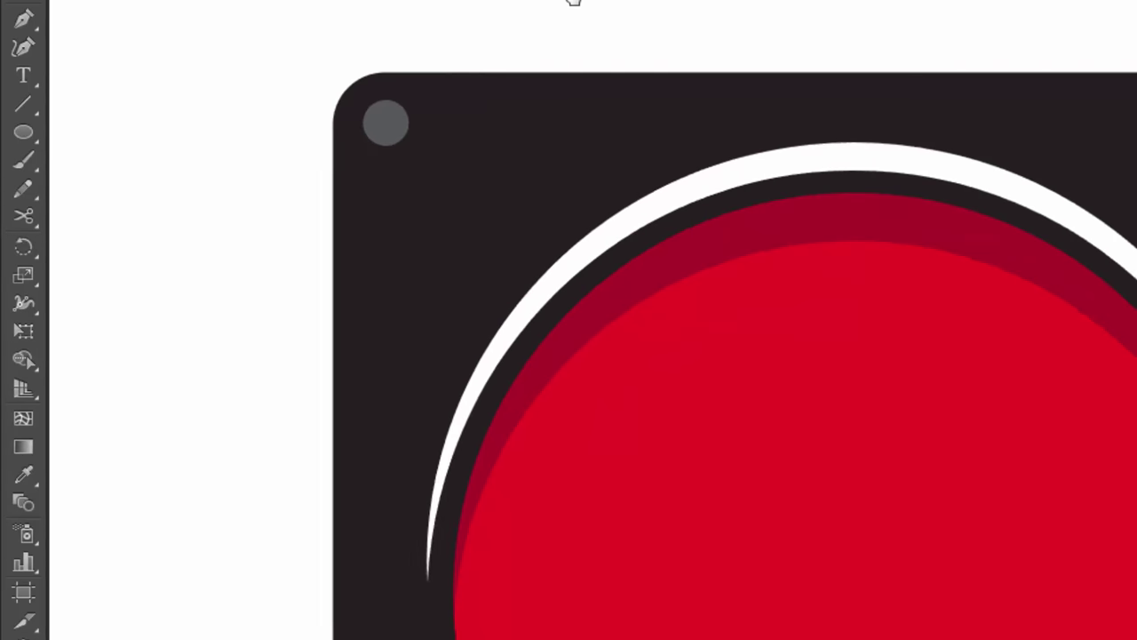
pyautogui.click(364, 126)
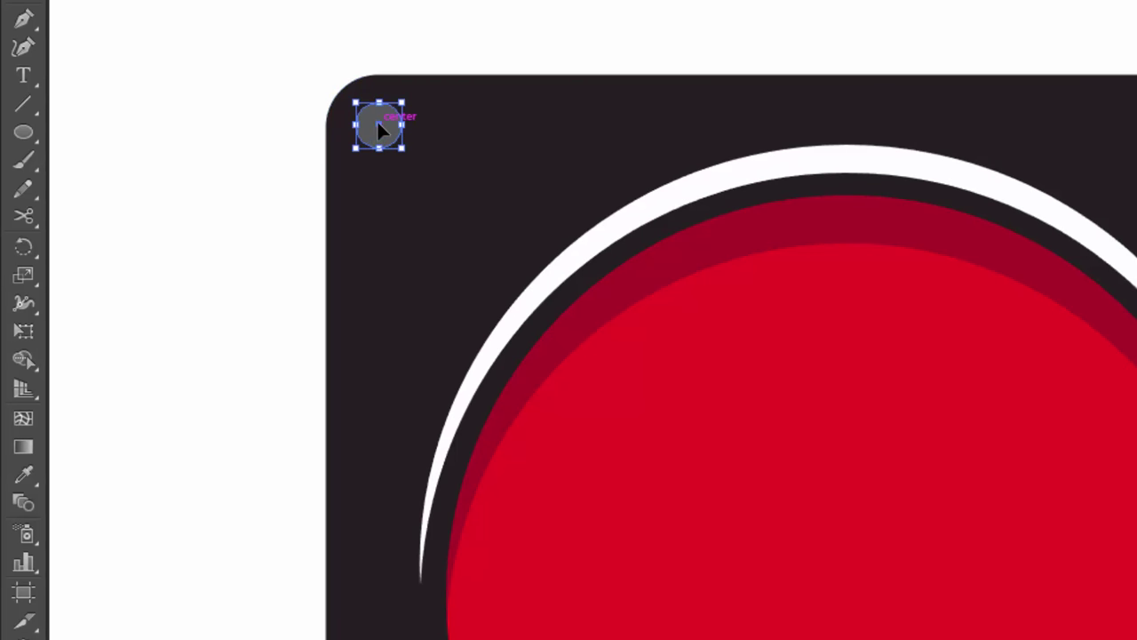
pyautogui.moveTo(378, 129)
pyautogui.mouseDown()
pyautogui.moveTo(1135, 115)
pyautogui.moveTo(1063, 110)
pyautogui.mouseUp()
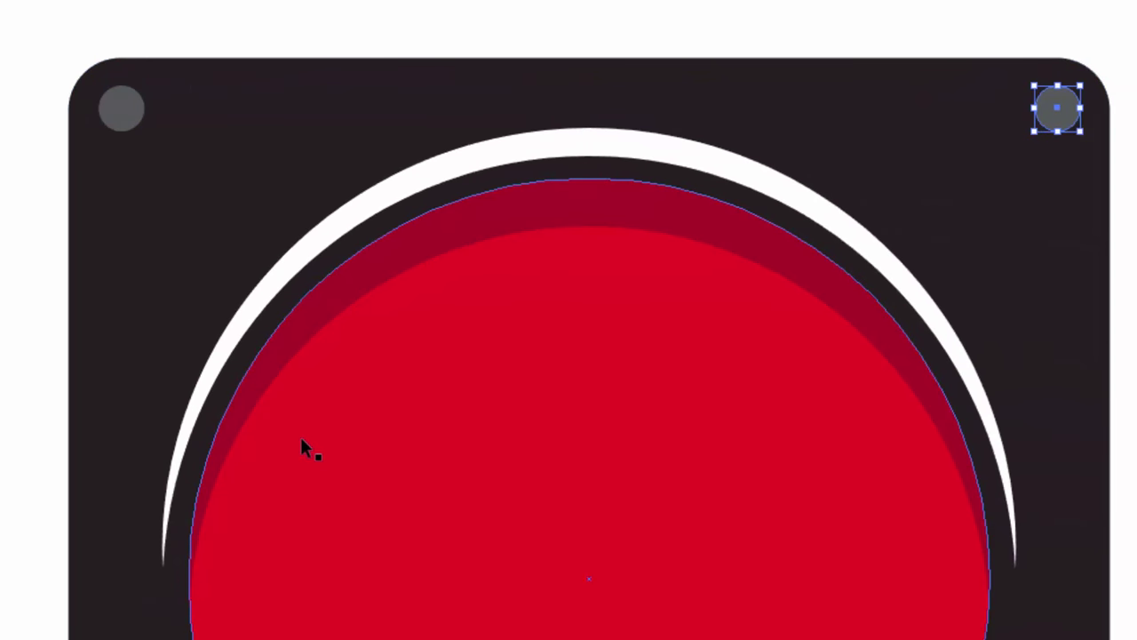
# Copy both top corner dots down to the panel's bottom corners, then deselect
pyautogui.keyDown('shift'); pyautogui.click(118, 108); pyautogui.keyUp('shift')
pyautogui.moveTo(952, 267); pyautogui.dragTo(944, 219)
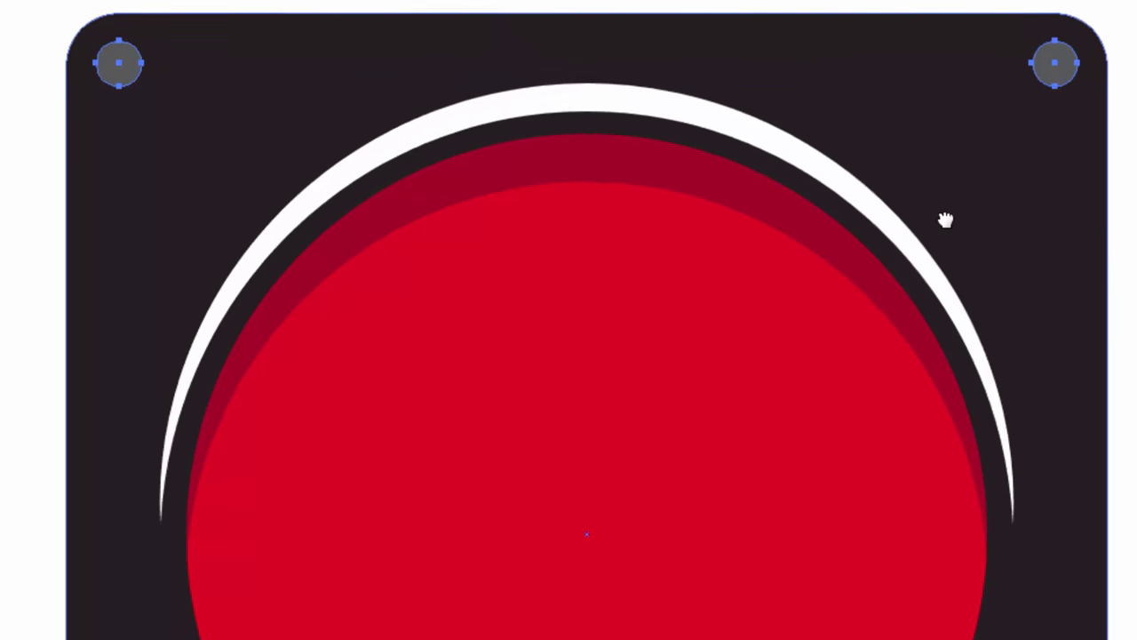
pyautogui.moveTo(1056, 162)
pyautogui.mouseDown()
pyautogui.moveTo(1066, 83)
pyautogui.moveTo(1069, 630)
pyautogui.moveTo(1096, 582)
pyautogui.mouseUp()
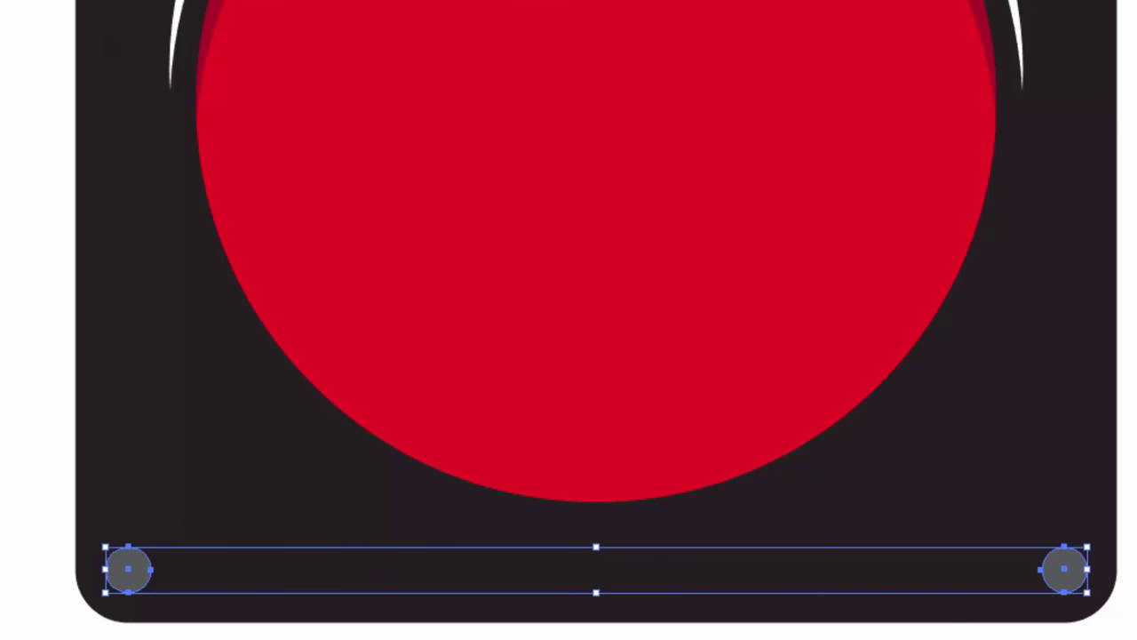
pyautogui.hotkey('ctrl', 'shift', 'a')
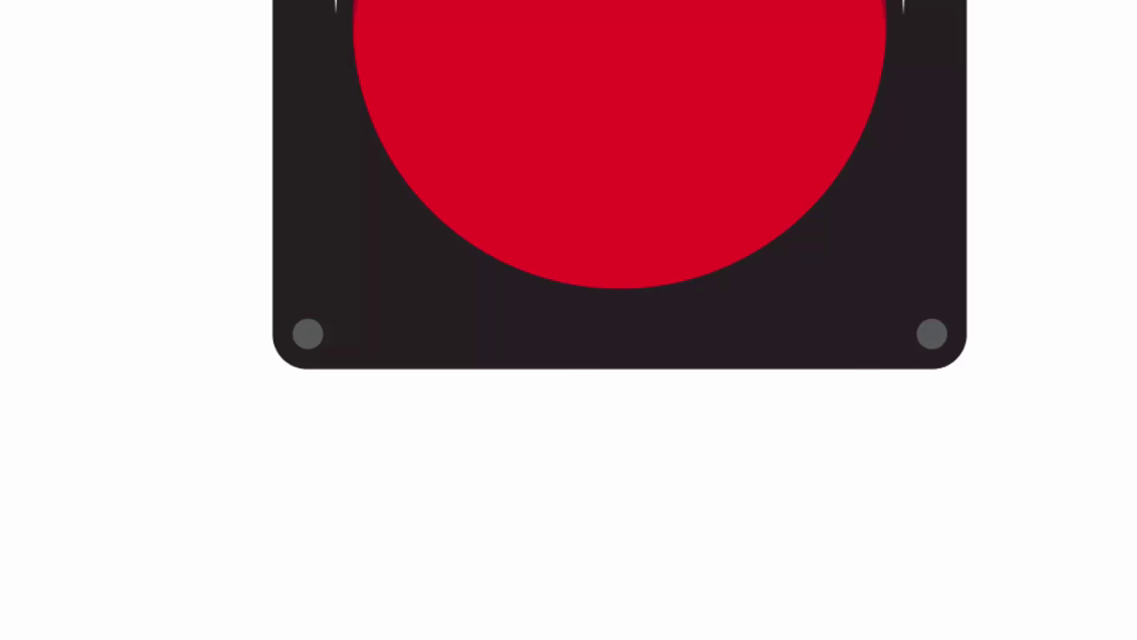
# Select all the traffic-light artwork and group it with Ctrl+G
pyautogui.hotkey('ctrl', 'a')
pyautogui.hotkey('ctrl', 'g')
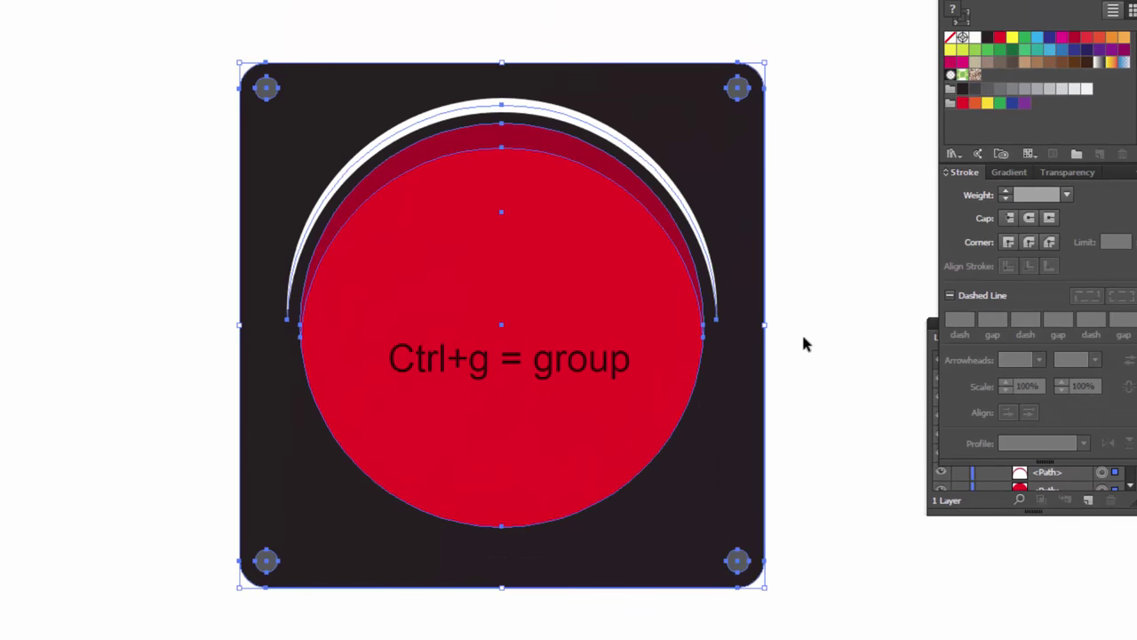
pyautogui.hotkey('ctrl', 'g')
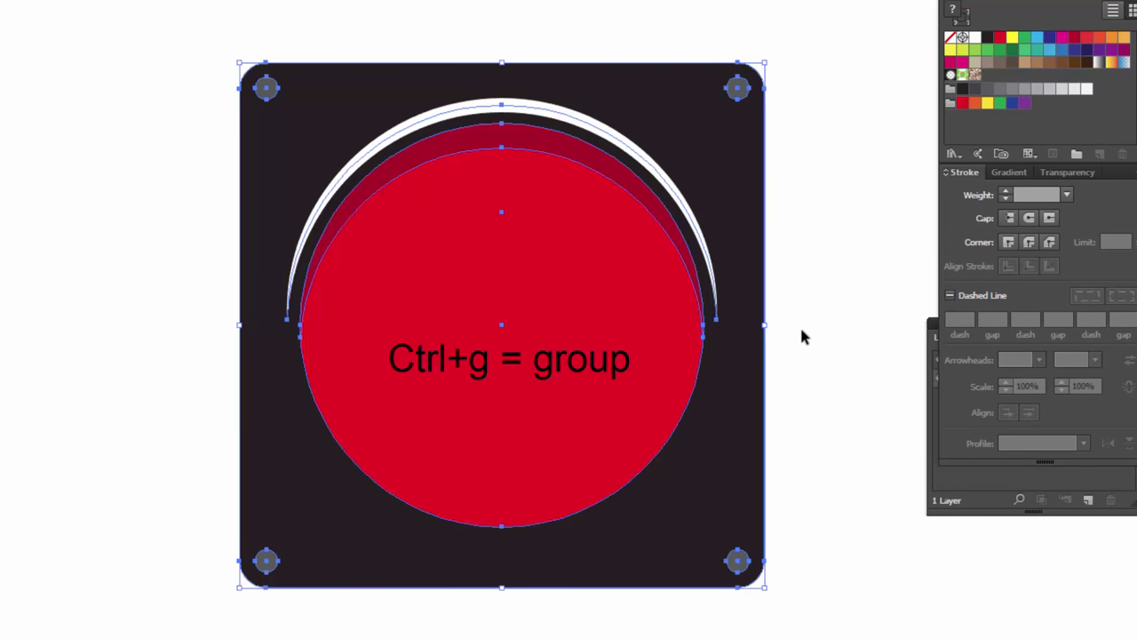
pyautogui.click(817, 271)
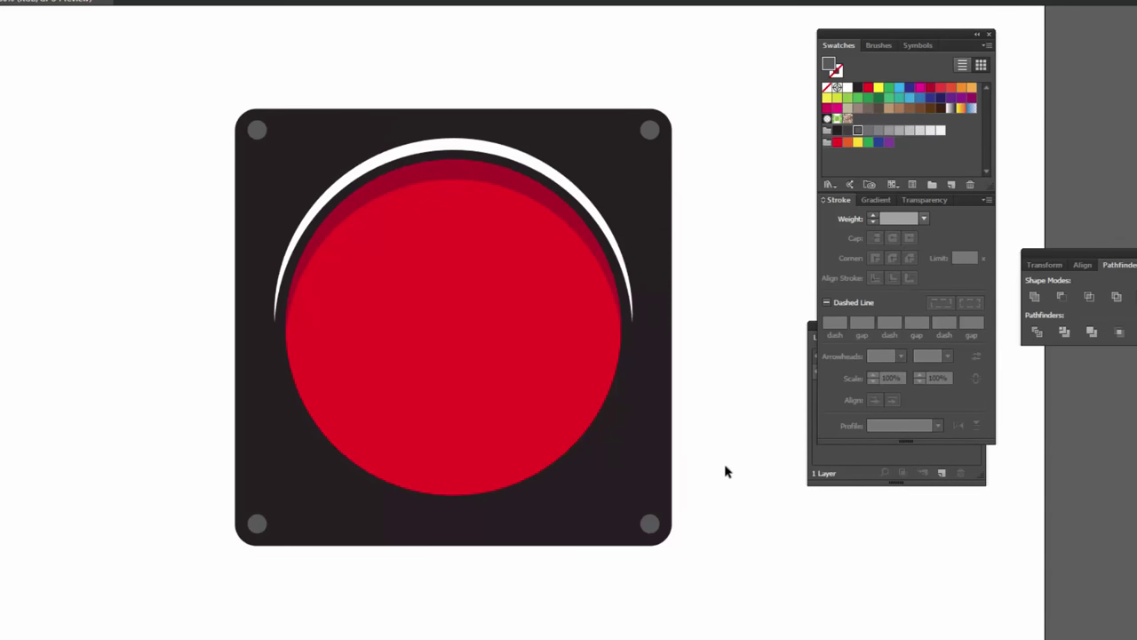
# Move the grouped button up on the artboard
pyautogui.hotkey('ctrl', '-')
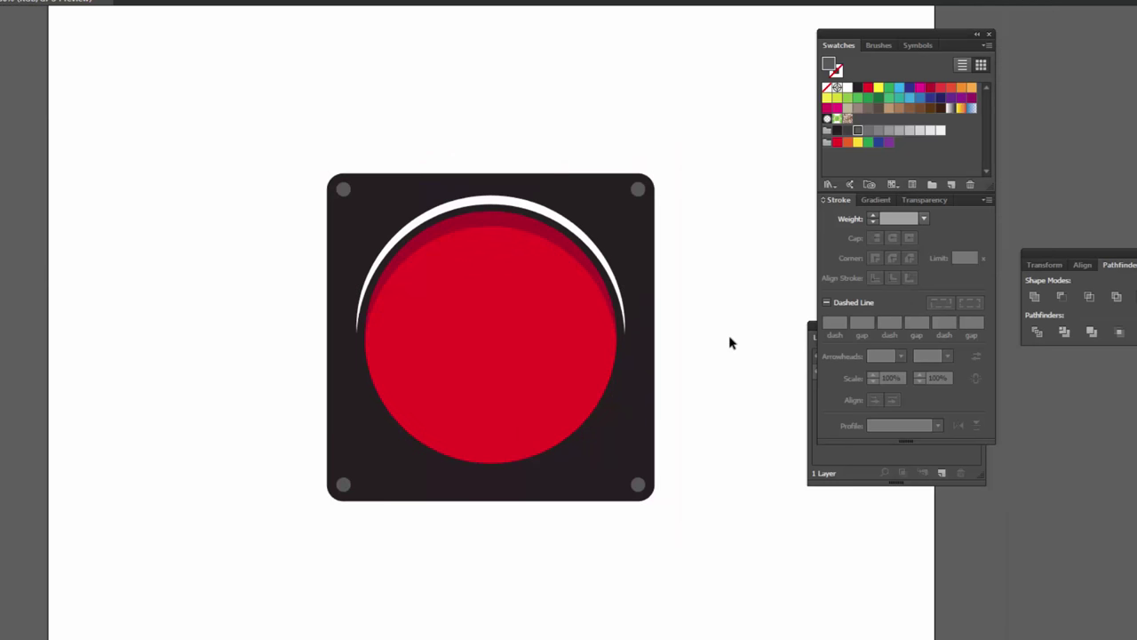
pyautogui.moveTo(604, 300)
pyautogui.mouseDown()
pyautogui.moveTo(494, 229)
pyautogui.moveTo(489, 388)
pyautogui.mouseUp()
pyautogui.click(490, 388)
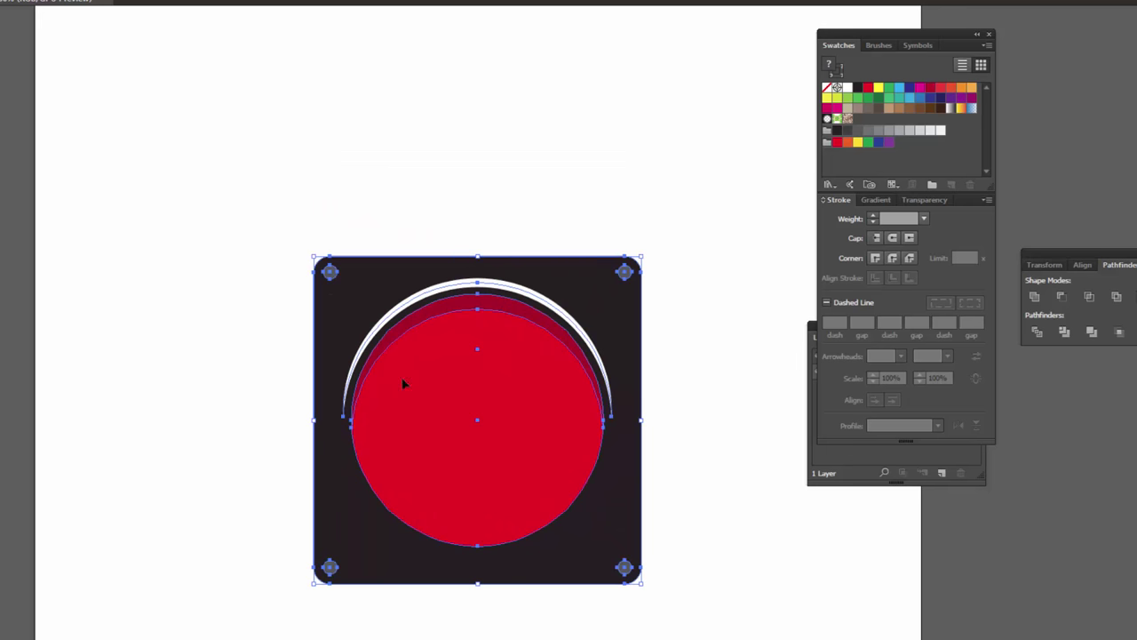
pyautogui.moveTo(479, 341); pyautogui.dragTo(484, 118)
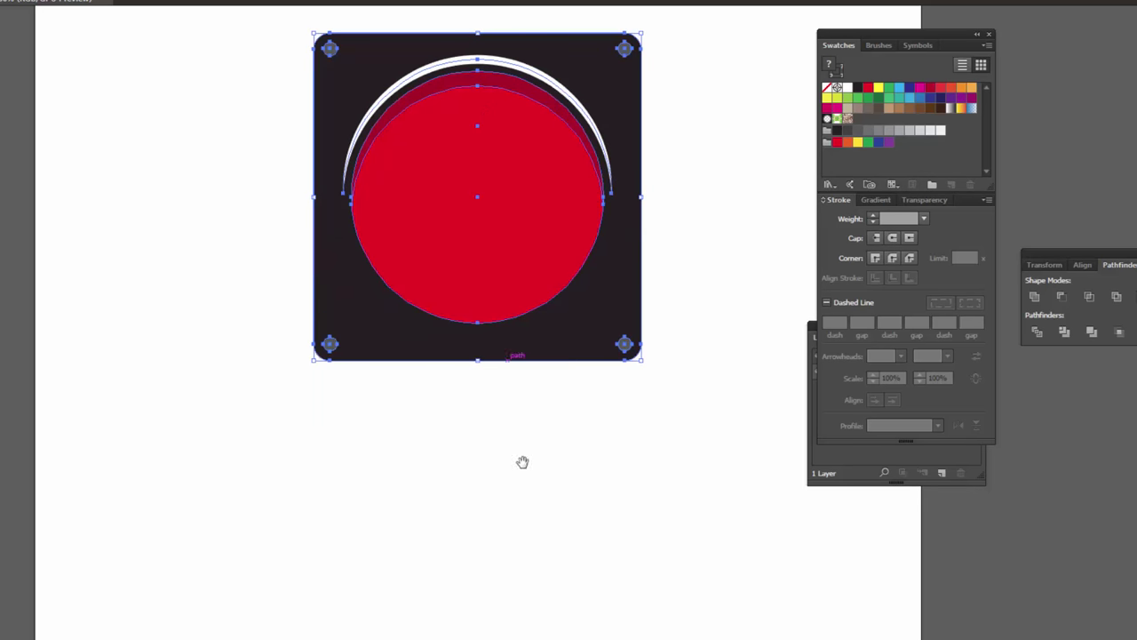
# Try shrinking the grouped button, then revert it to its earlier size
pyautogui.moveTo(522, 461)
pyautogui.mouseDown()
pyautogui.moveTo(505, 282)
pyautogui.moveTo(518, 480)
pyautogui.mouseUp()
pyautogui.scroll(3, 482, 352)
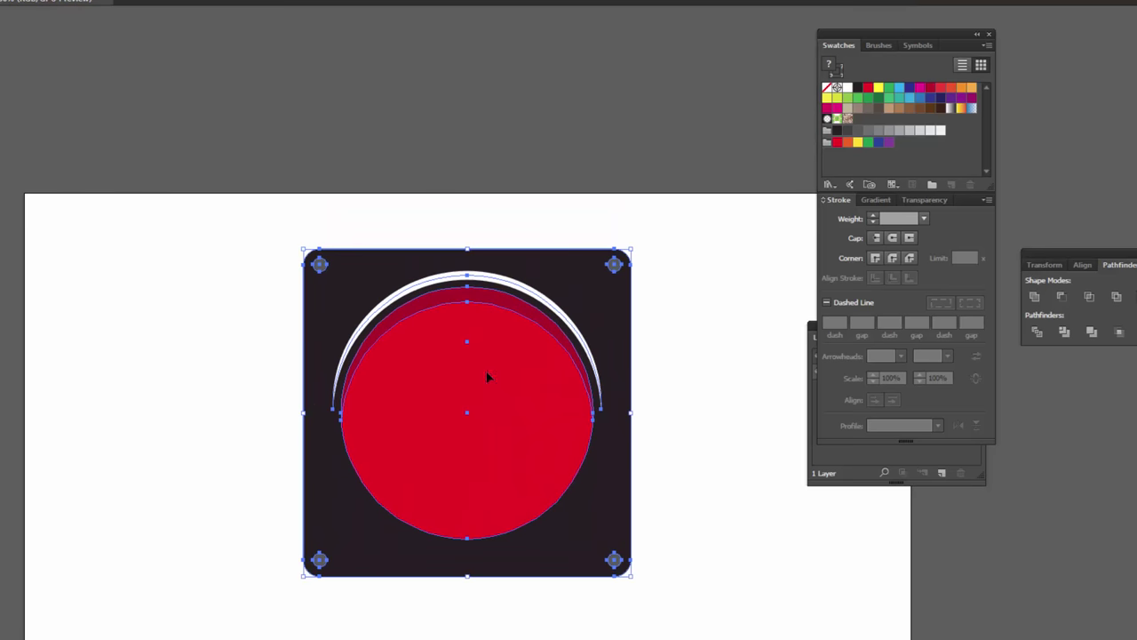
pyautogui.scroll(-2, 497, 395)
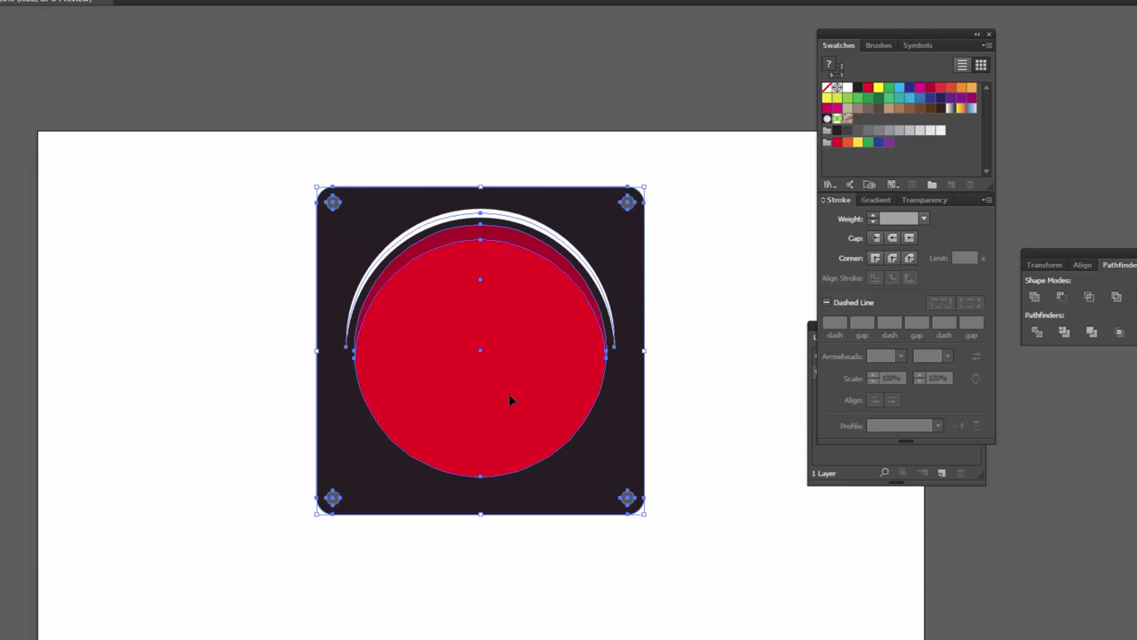
pyautogui.moveTo(510, 396); pyautogui.dragTo(510, 264)
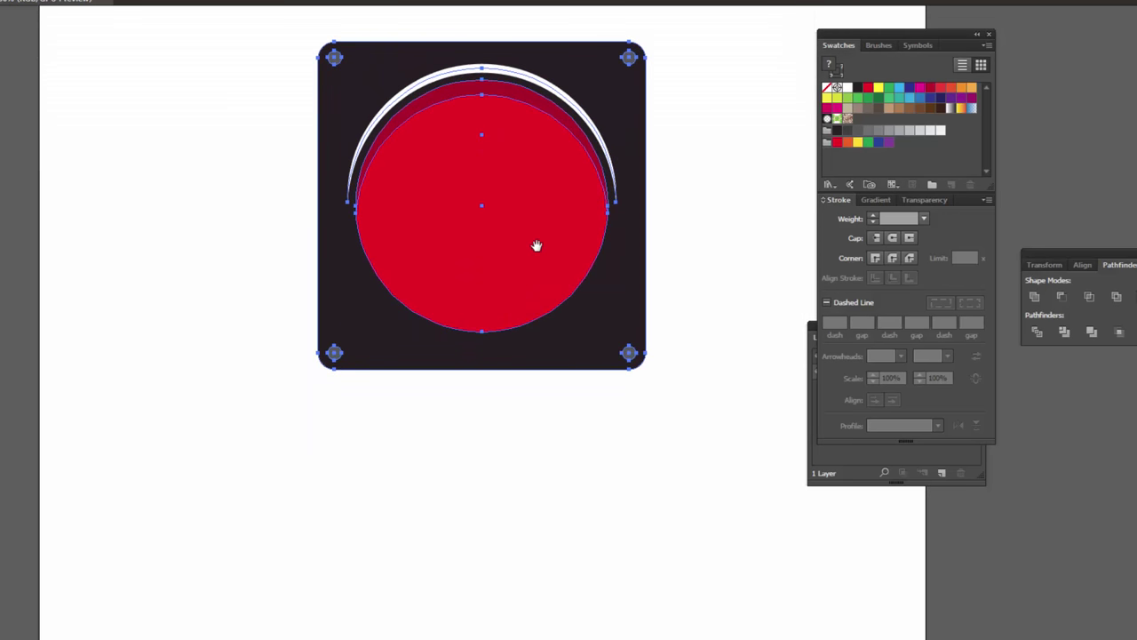
pyautogui.moveTo(518, 221)
pyautogui.mouseDown()
pyautogui.moveTo(536, 347)
pyautogui.moveTo(526, 399)
pyautogui.mouseUp()
pyautogui.hotkey('ctrl', '+')
pyautogui.hotkey('ctrl', '+')
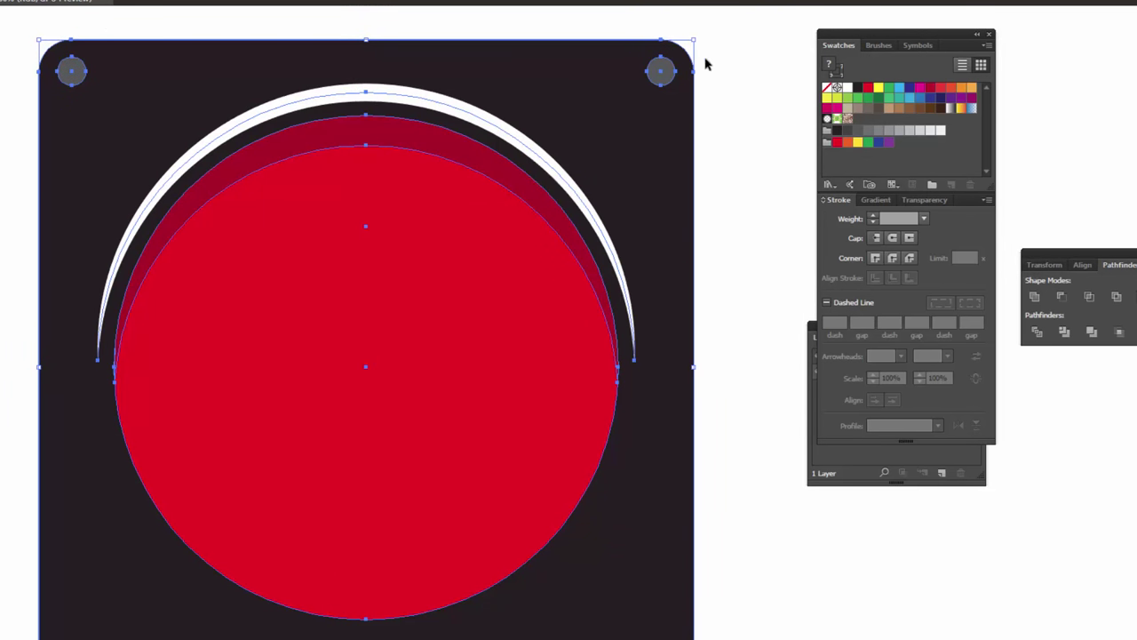
pyautogui.moveTo(692, 41); pyautogui.dragTo(480, 253)
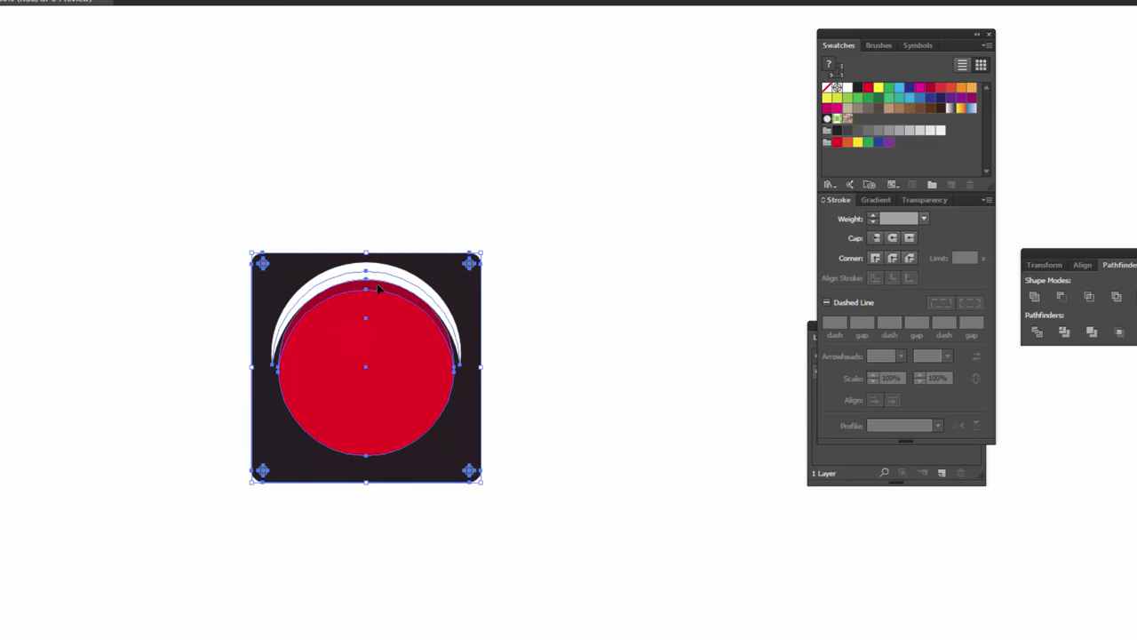
pyautogui.hotkey('ctrl', '=')
pyautogui.hotkey('ctrl', '=')
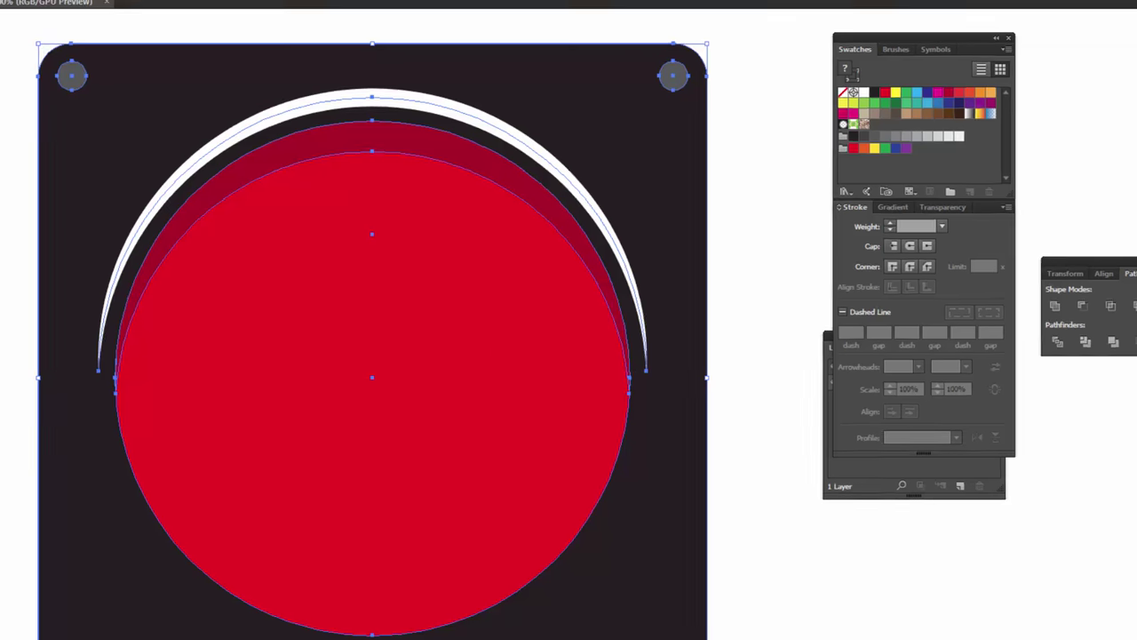
# Enable Scale Strokes & Effects in the Transform panel and shrink the grouped button
pyautogui.hotkey('alt', 'w')
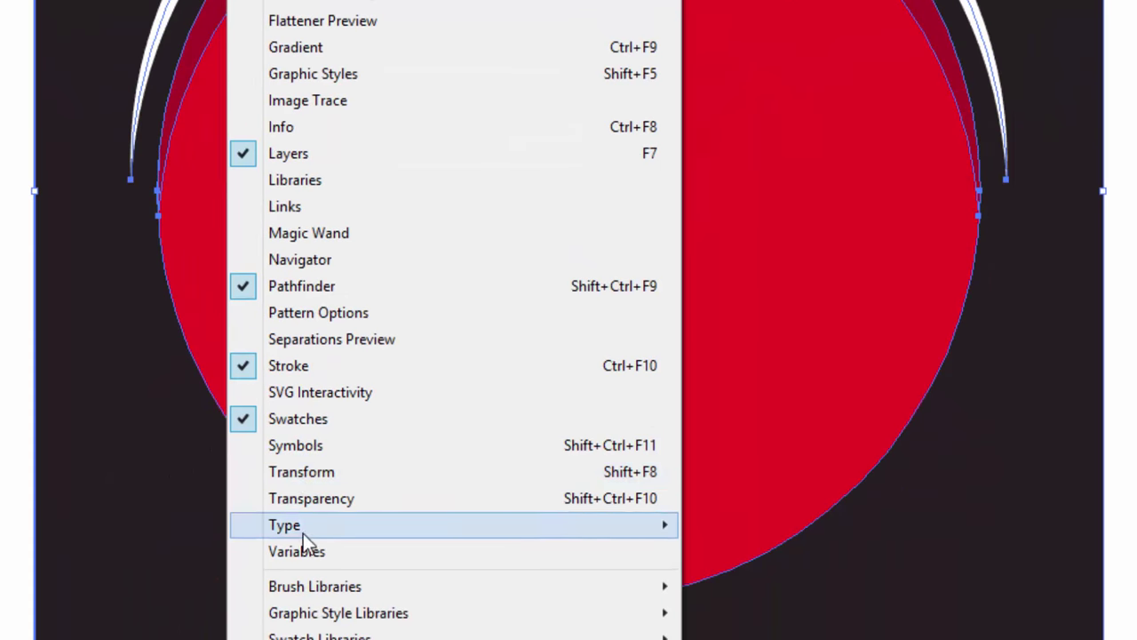
pyautogui.click(301, 472)
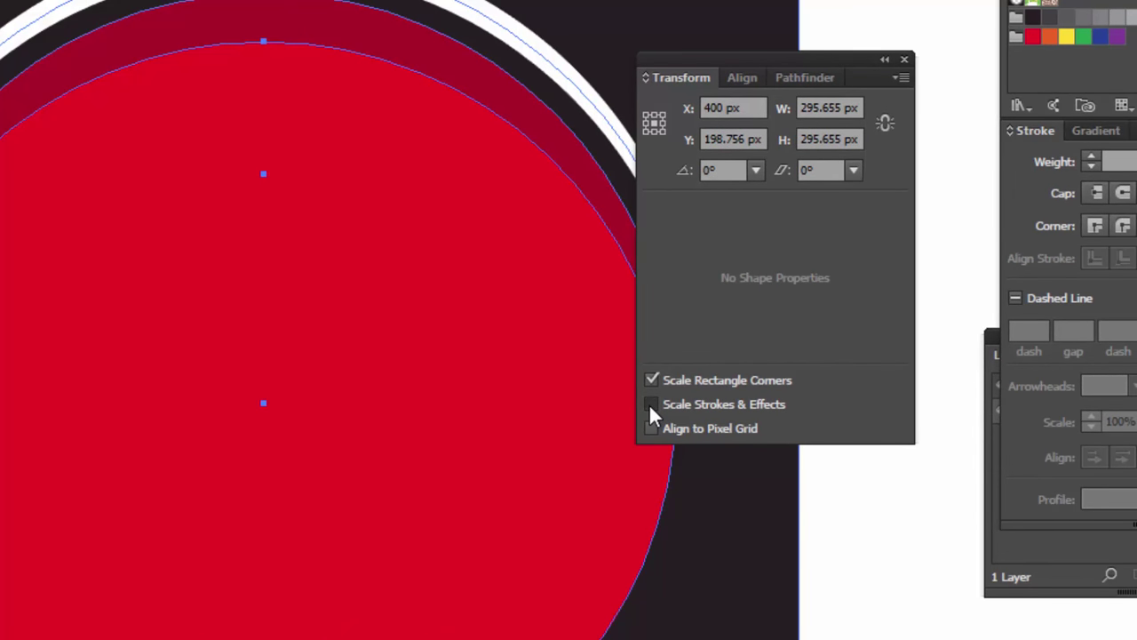
pyautogui.click(653, 406)
pyautogui.click(905, 59)
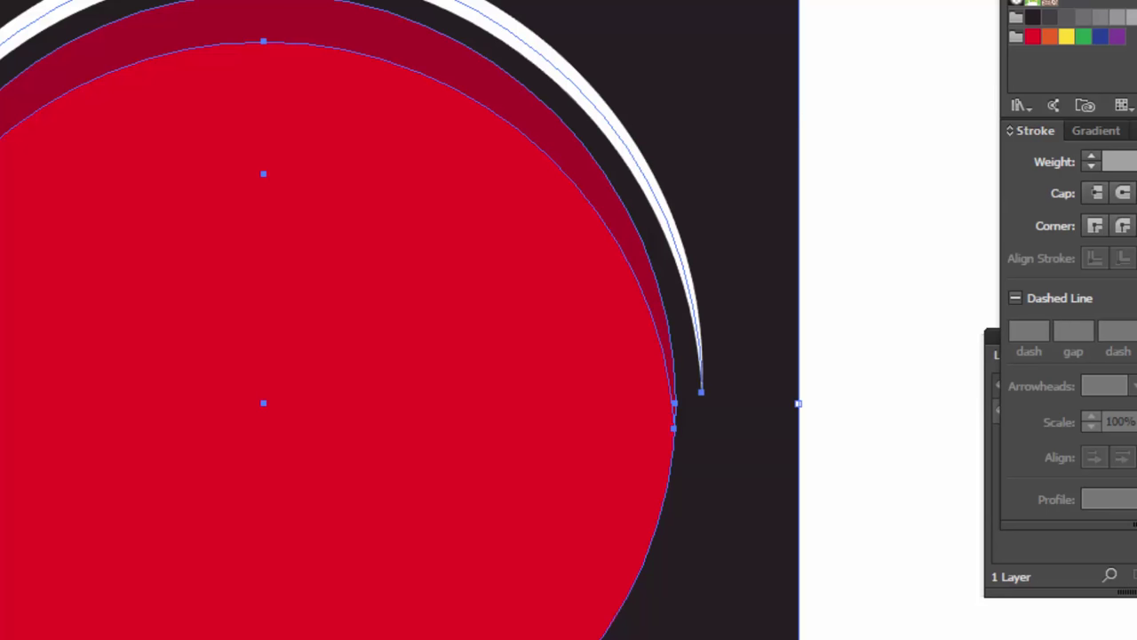
pyautogui.moveTo(675, 5); pyautogui.dragTo(581, 140)
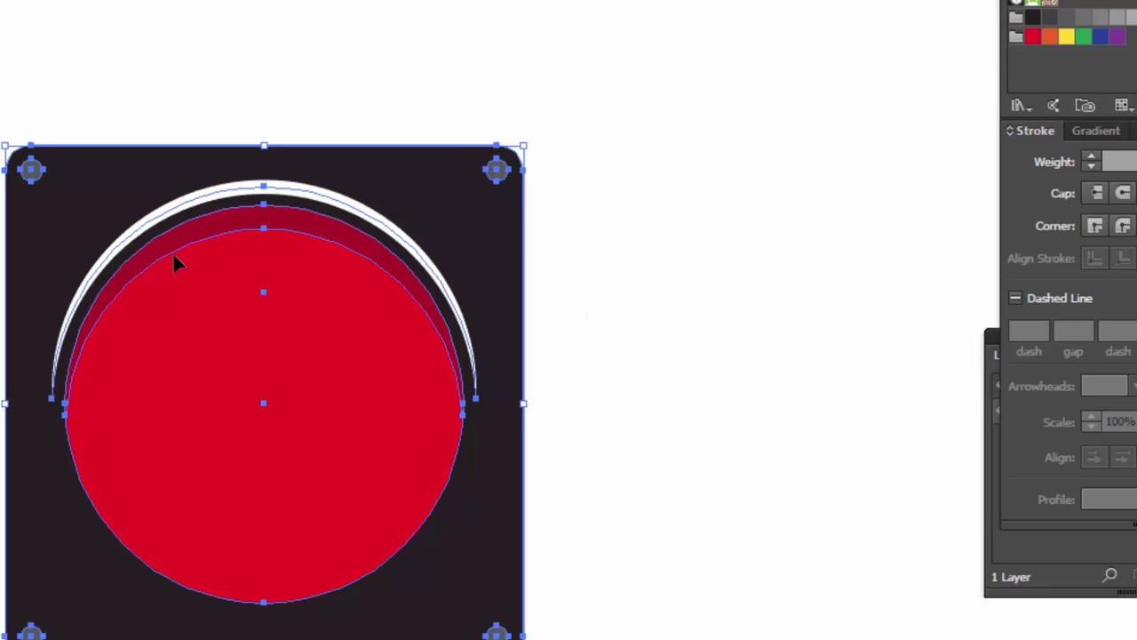
# Alt-drag a copy of the button group straight down beneath the original
pyautogui.hotkey('ctrl', '-')
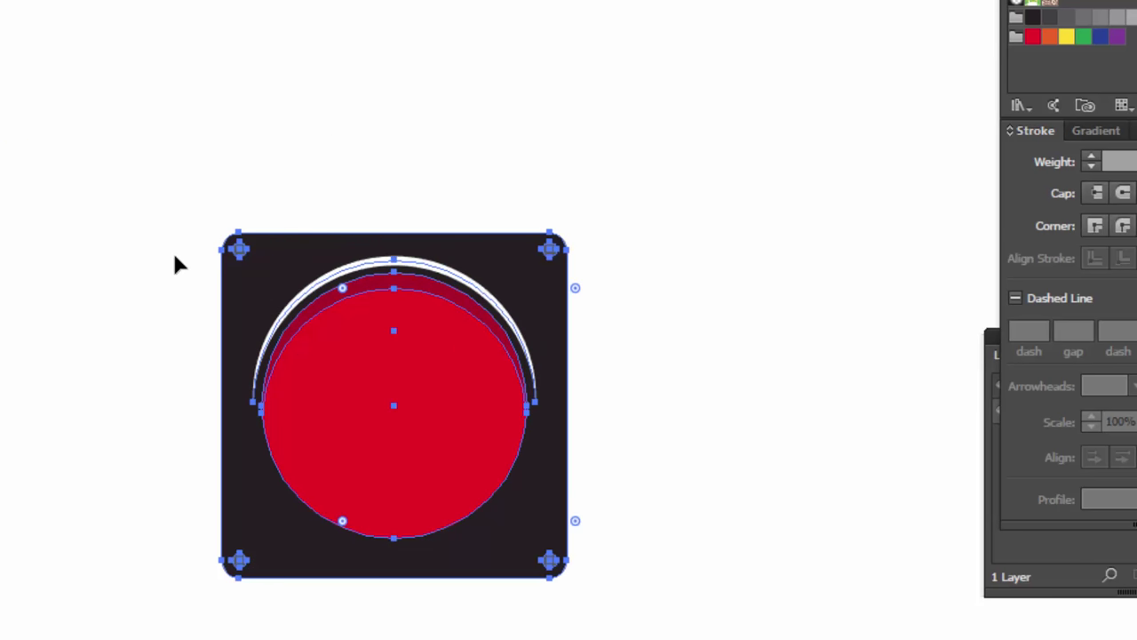
pyautogui.moveTo(383, 312); pyautogui.dragTo(371, 87)
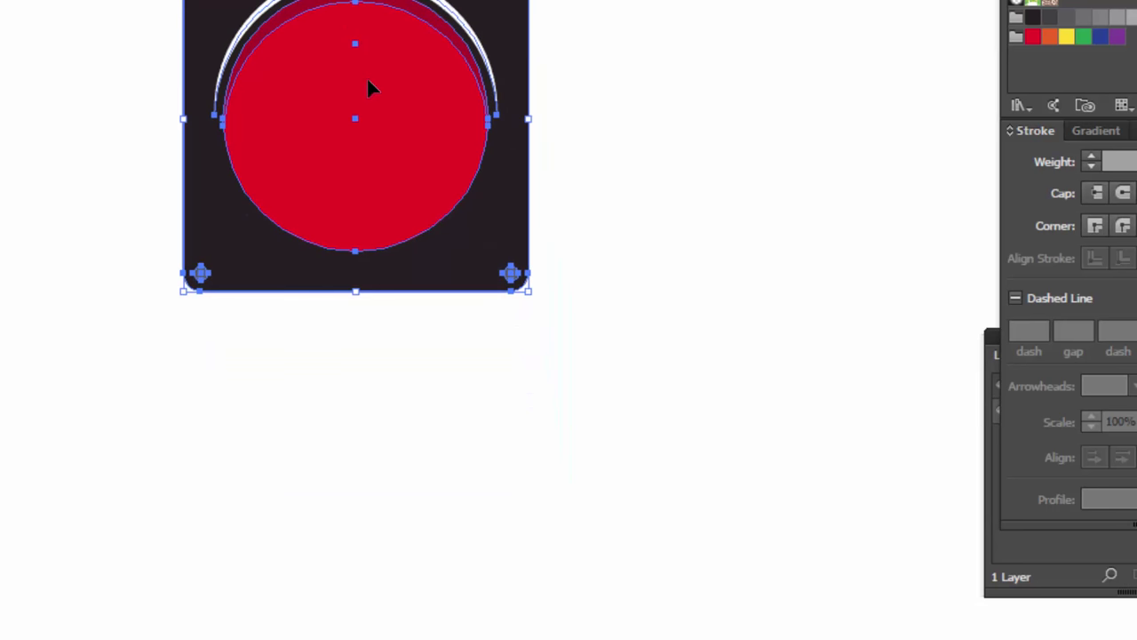
pyautogui.click(595, 146)
pyautogui.click(249, 68)
pyautogui.moveTo(369, 104)
pyautogui.mouseDown()
pyautogui.moveTo(355, 411)
pyautogui.moveTo(340, 452)
pyautogui.mouseUp()
pyautogui.click(698, 367)
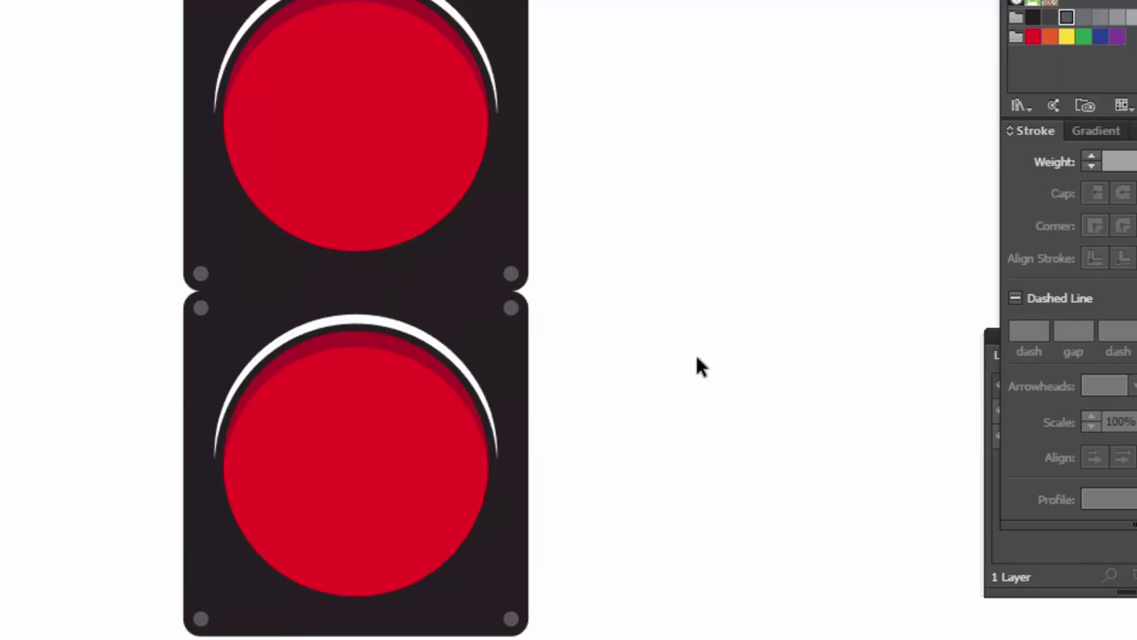
pyautogui.scroll(1, 698, 367)
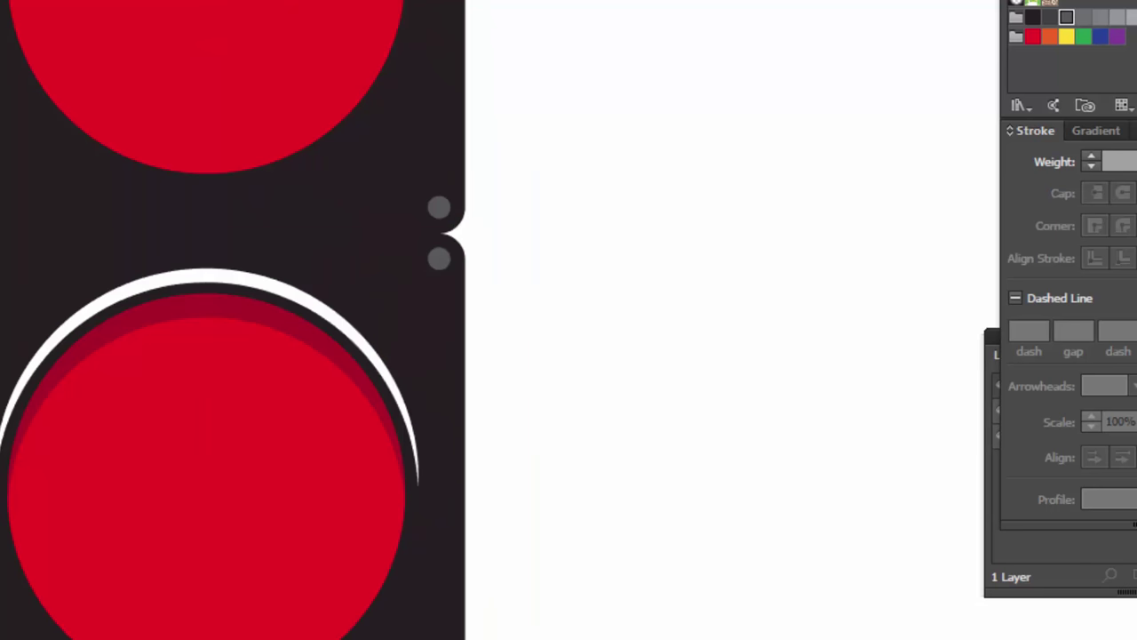
# Fill the lower lamp orange and apply the same orange to its shadow crescent
pyautogui.click(208, 529)
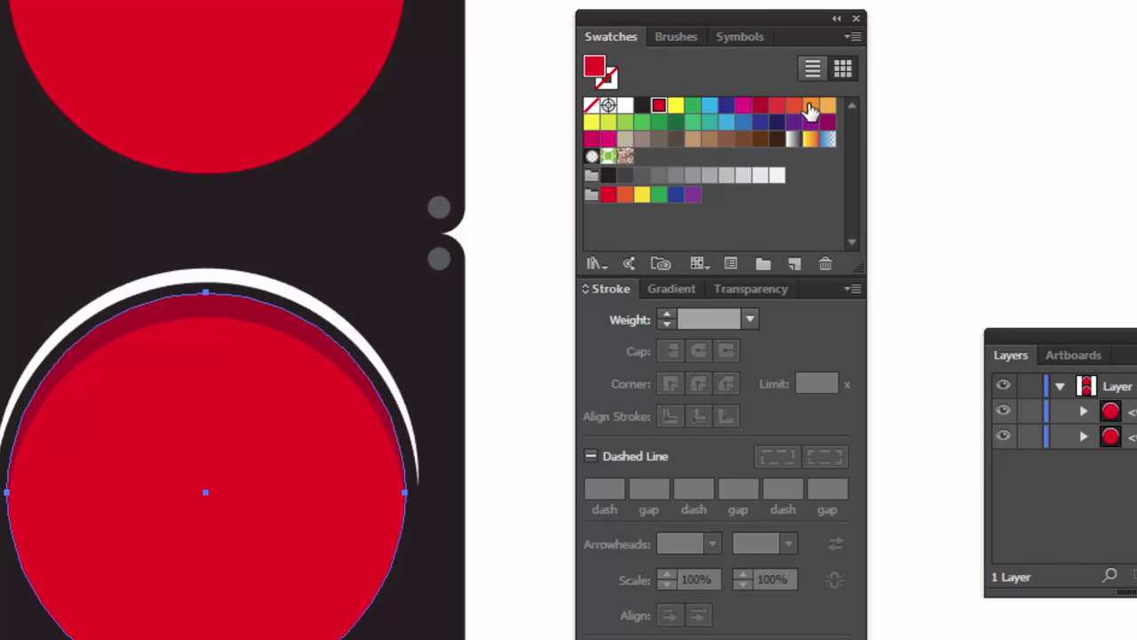
pyautogui.click(810, 107)
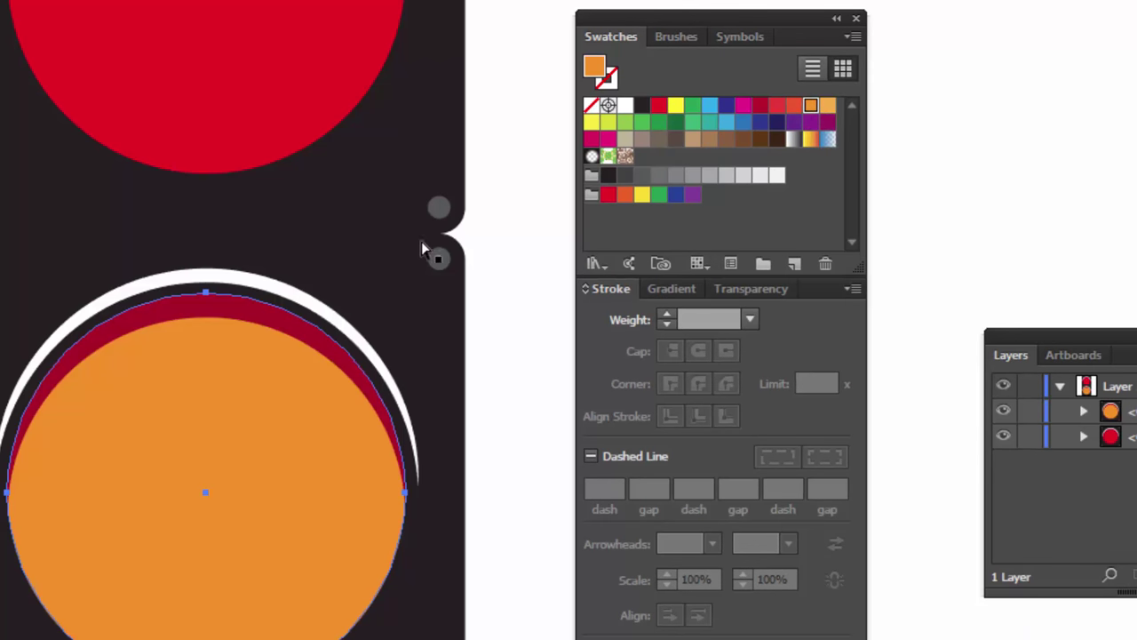
pyautogui.click(202, 311)
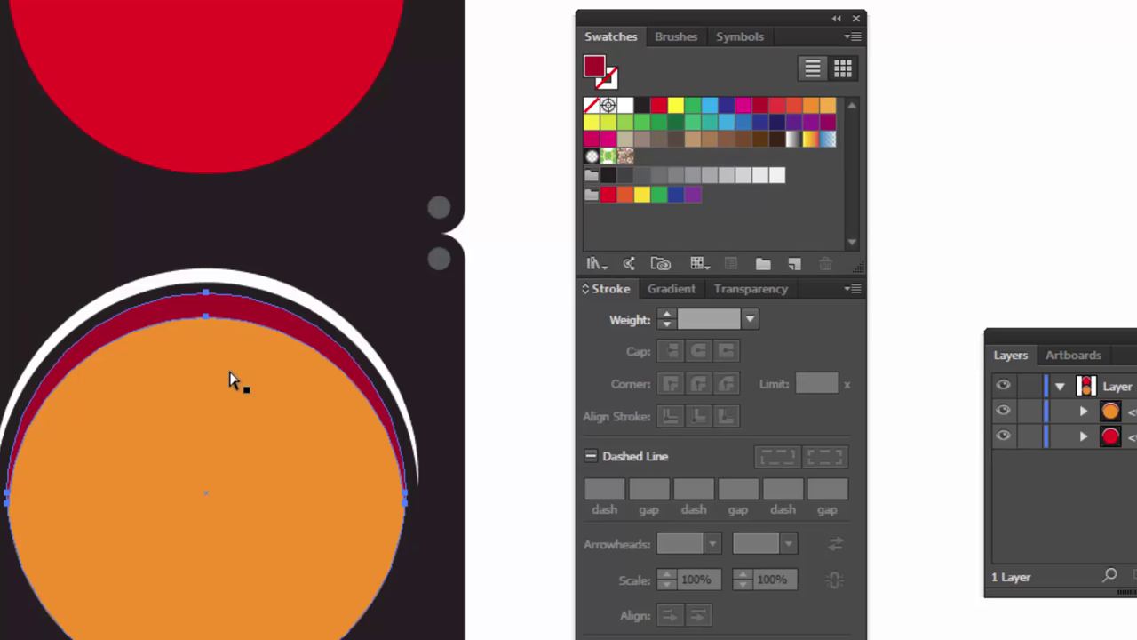
pyautogui.press('i')
pyautogui.click(207, 414)
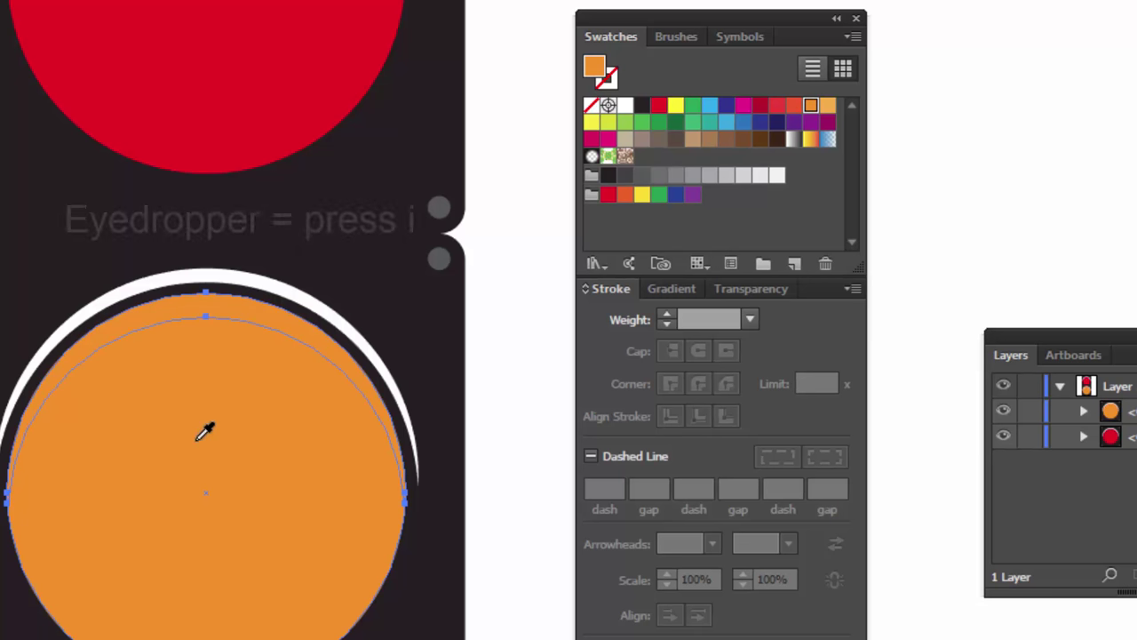
pyautogui.hotkey('ctrl', 'z')
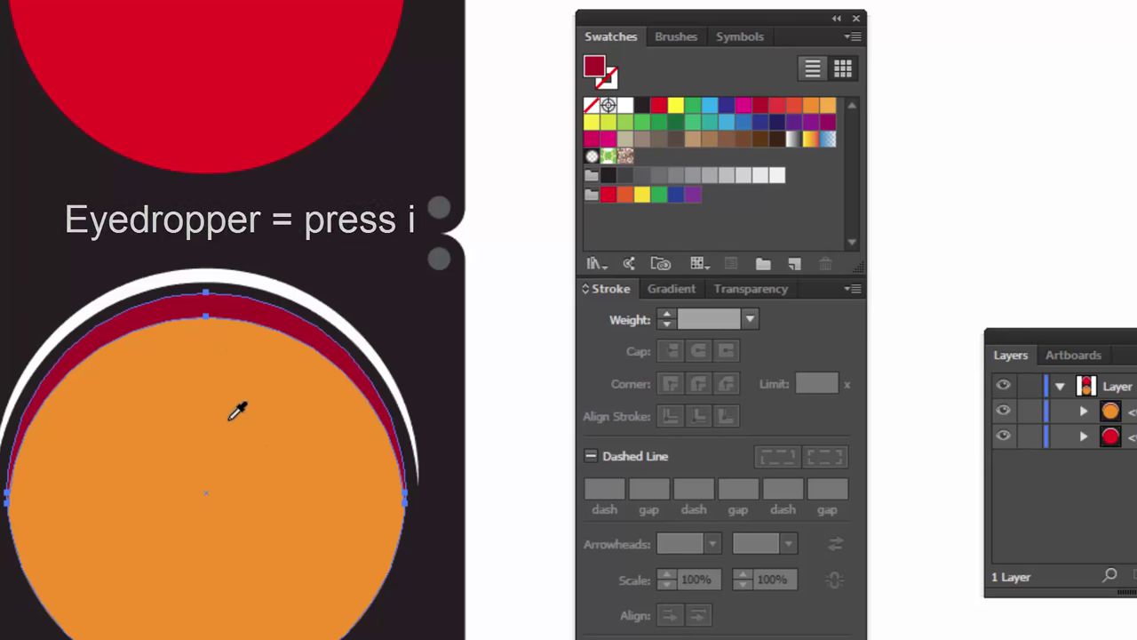
pyautogui.click(237, 410)
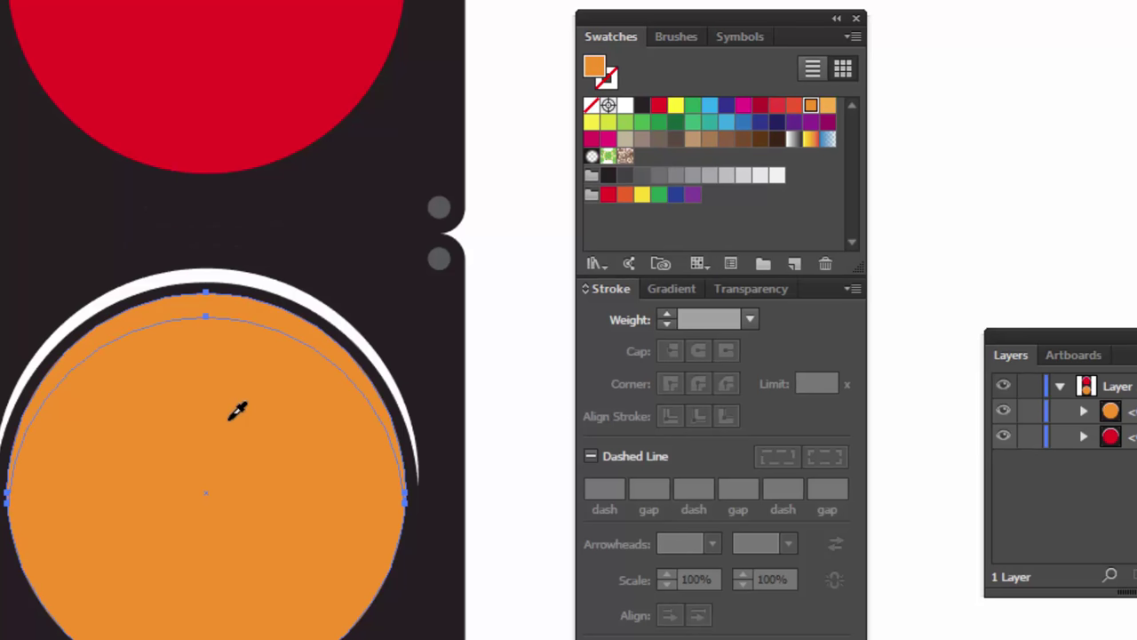
# Darken the crescent's fill to brown (9b5c18), then deselect and zoom out
pyautogui.doubleClick(600, 74)
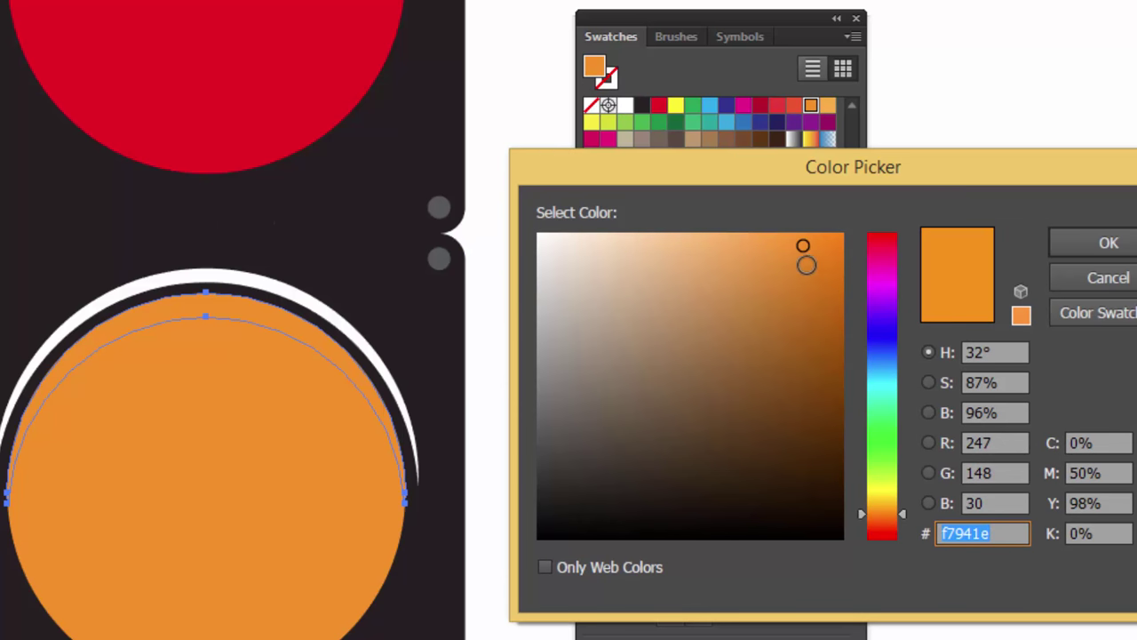
pyautogui.moveTo(802, 258); pyautogui.dragTo(796, 353)
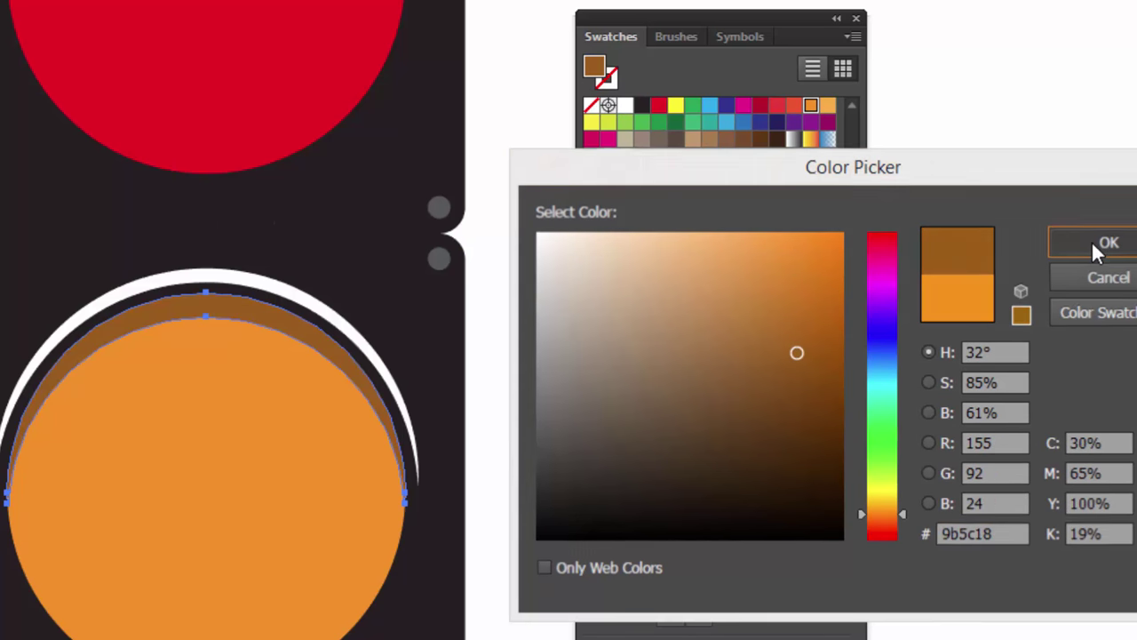
pyautogui.click(1091, 240)
pyautogui.press('v')
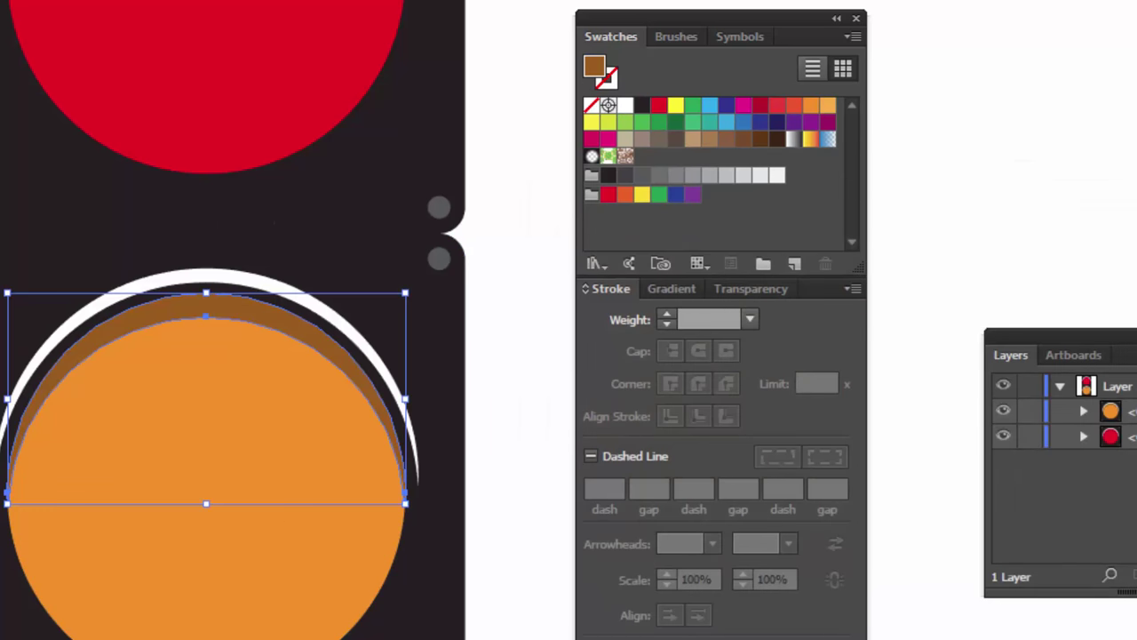
pyautogui.hotkey('ctrl', 'shift', 'a')
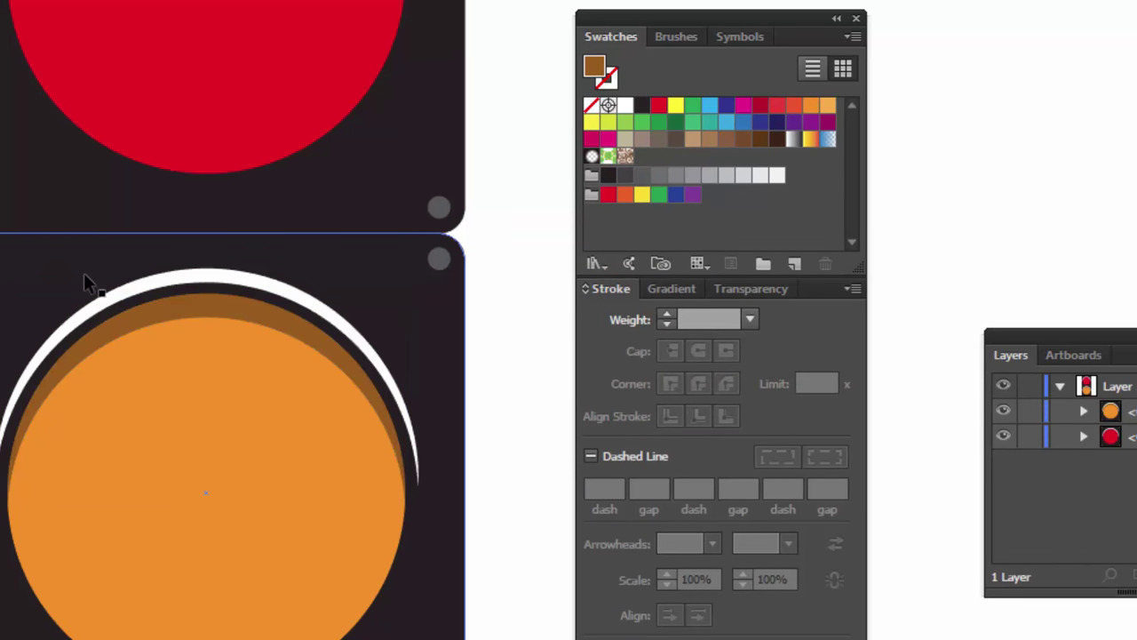
pyautogui.hotkey('ctrl', '-')
pyautogui.moveTo(658, 23); pyautogui.dragTo(791, 4)
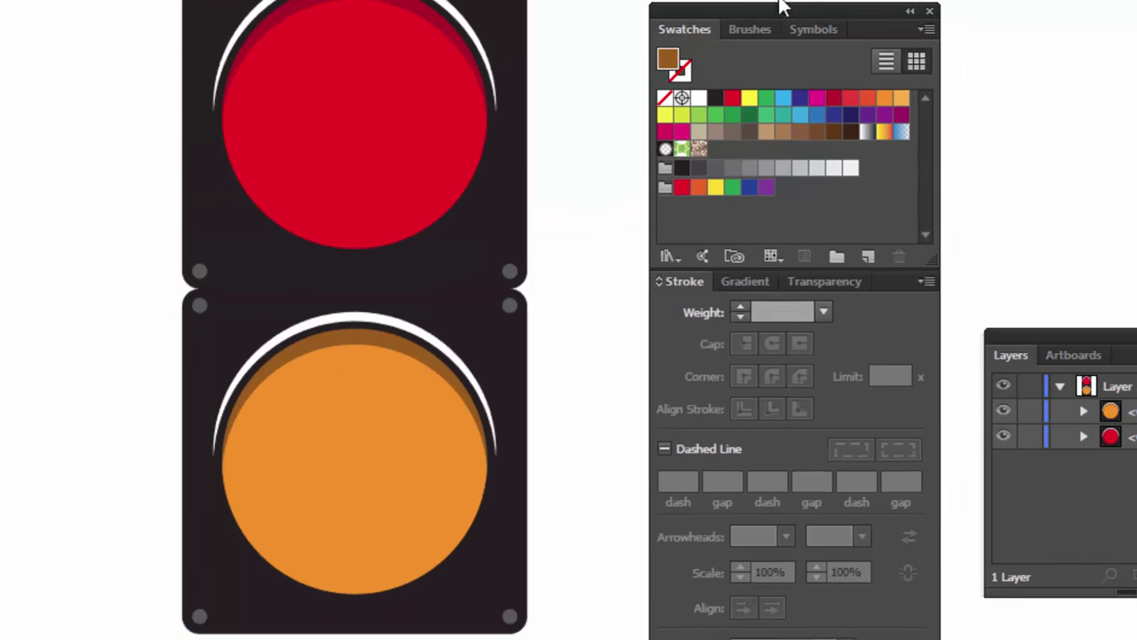
# Alt-drag a copy of the orange lamp unit straight down and select the new unit's circle
pyautogui.scroll(-3, 376, 286)
pyautogui.click(306, 277)
pyautogui.click(297, 286)
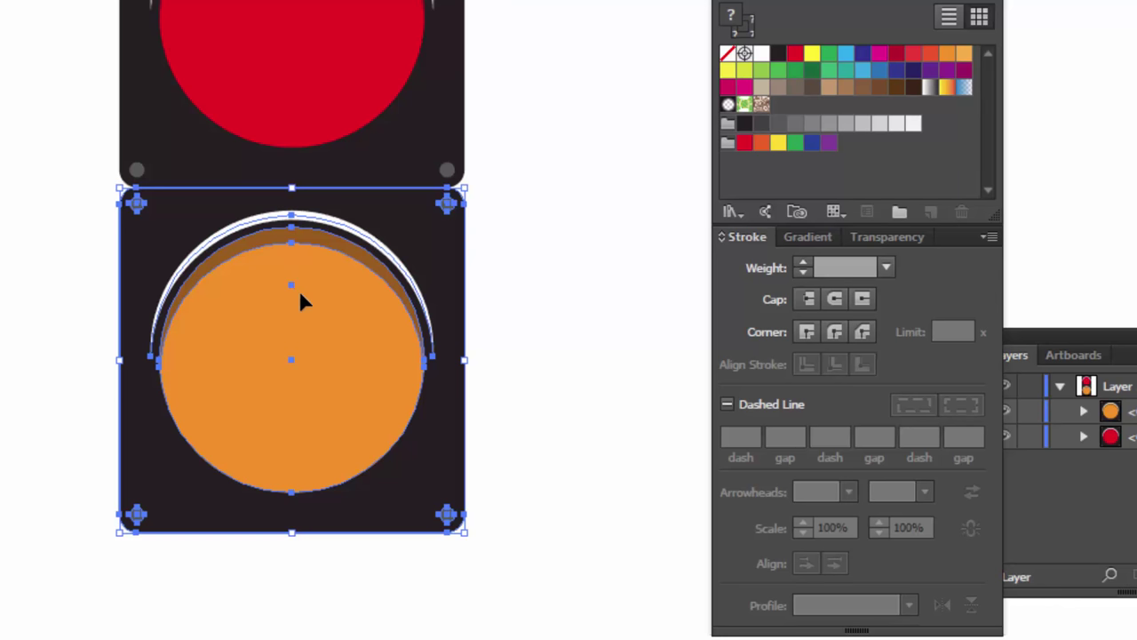
pyautogui.moveTo(296, 398); pyautogui.dragTo(298, 632)
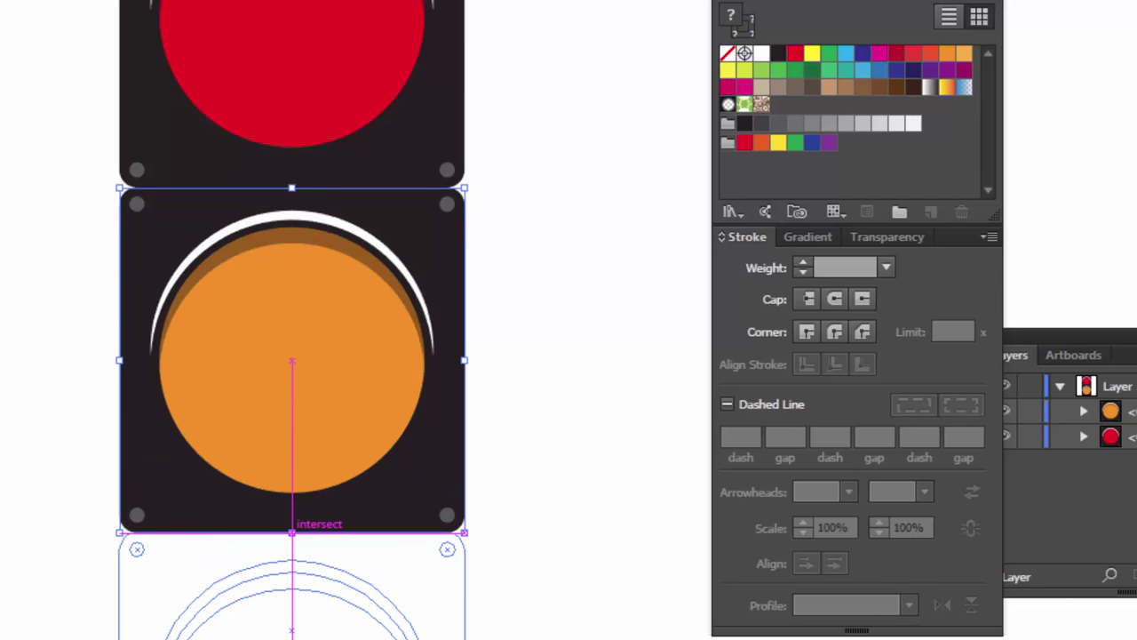
pyautogui.moveTo(297, 632); pyautogui.dragTo(297, 635)
pyautogui.scroll(1, 723, 249)
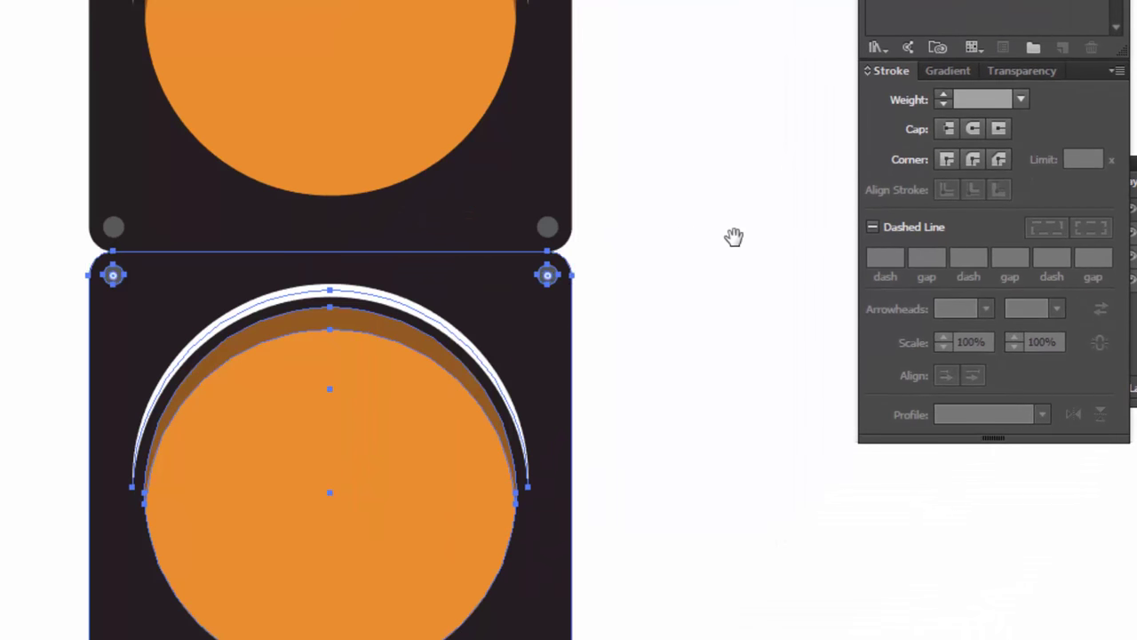
pyautogui.moveTo(622, 277); pyautogui.dragTo(646, 140)
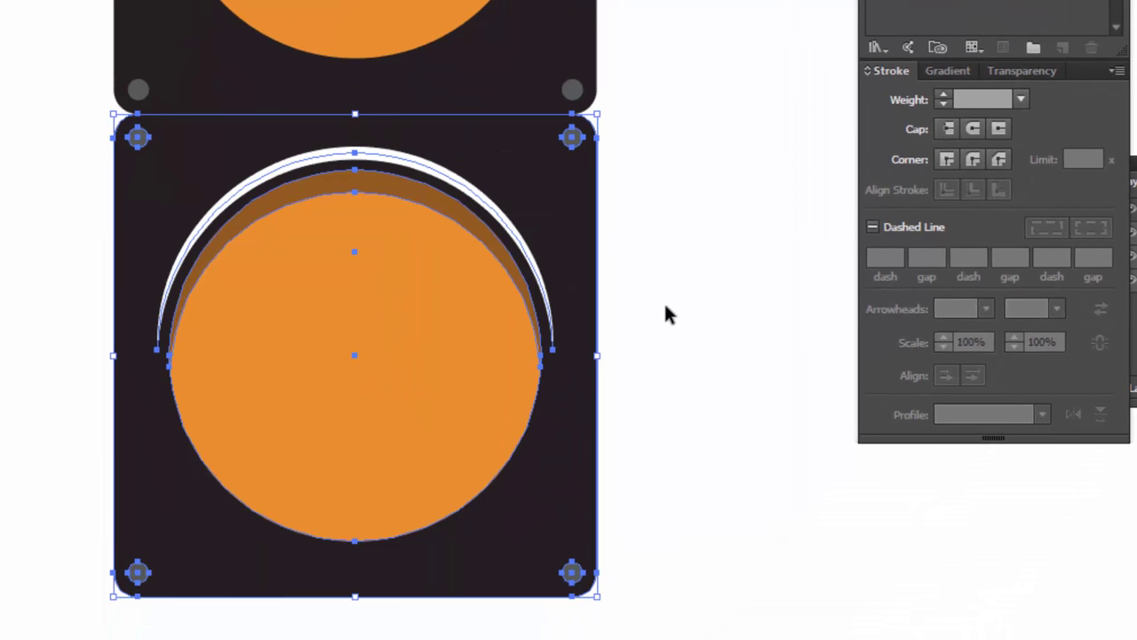
pyautogui.click(666, 313)
pyautogui.click(322, 335)
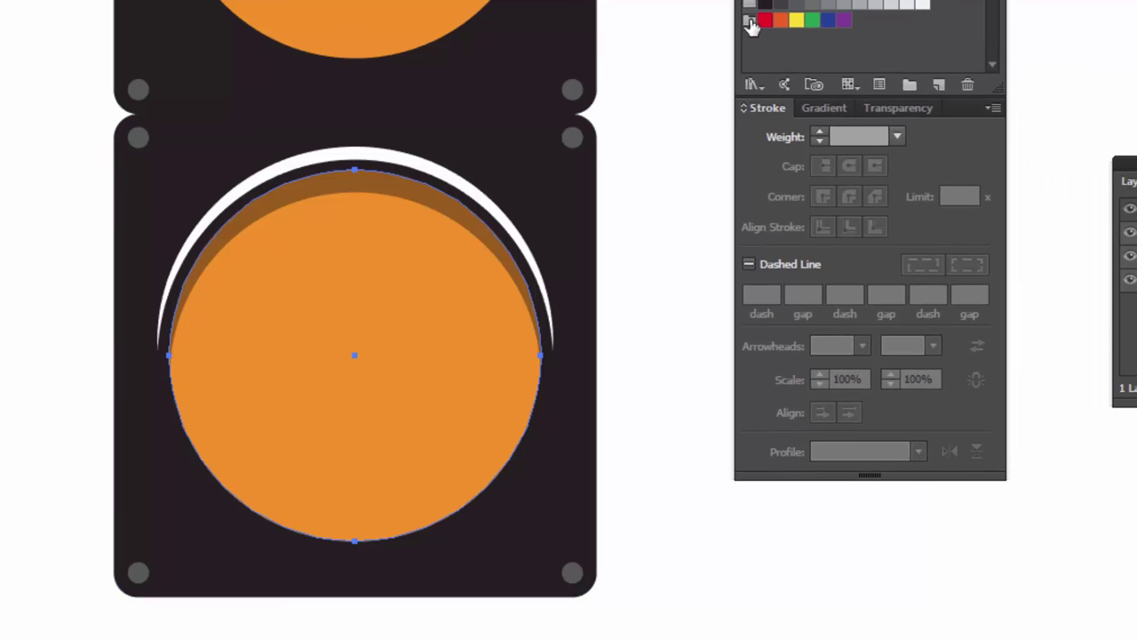
# Fill the bottom lamp circle green and give its shadow arc a darker green
pyautogui.click(645, 119)
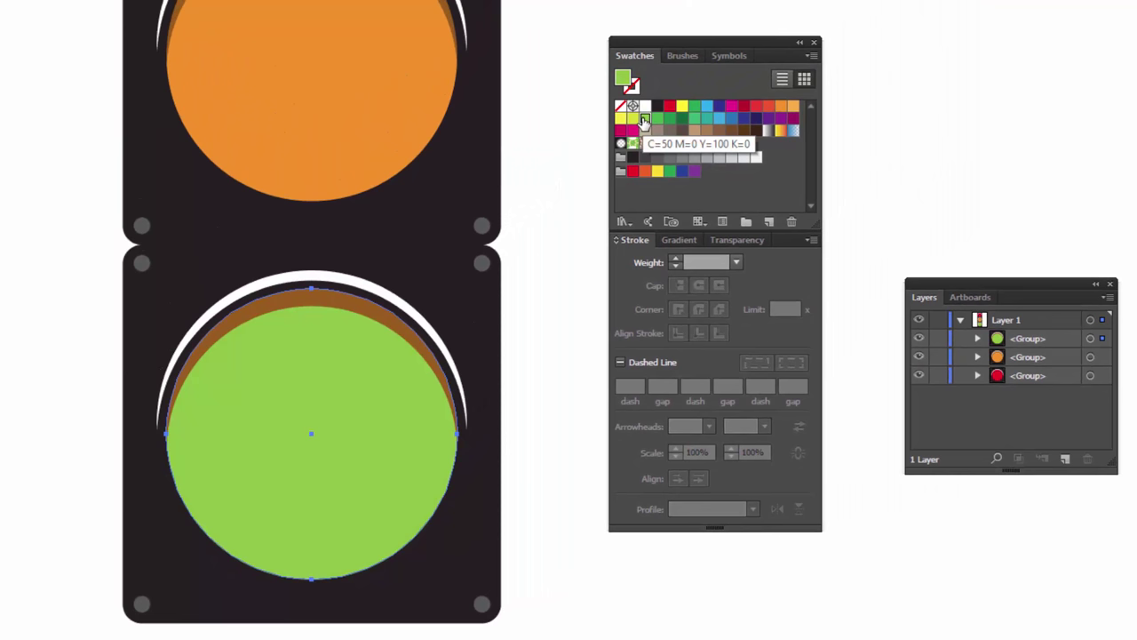
pyautogui.click(318, 305)
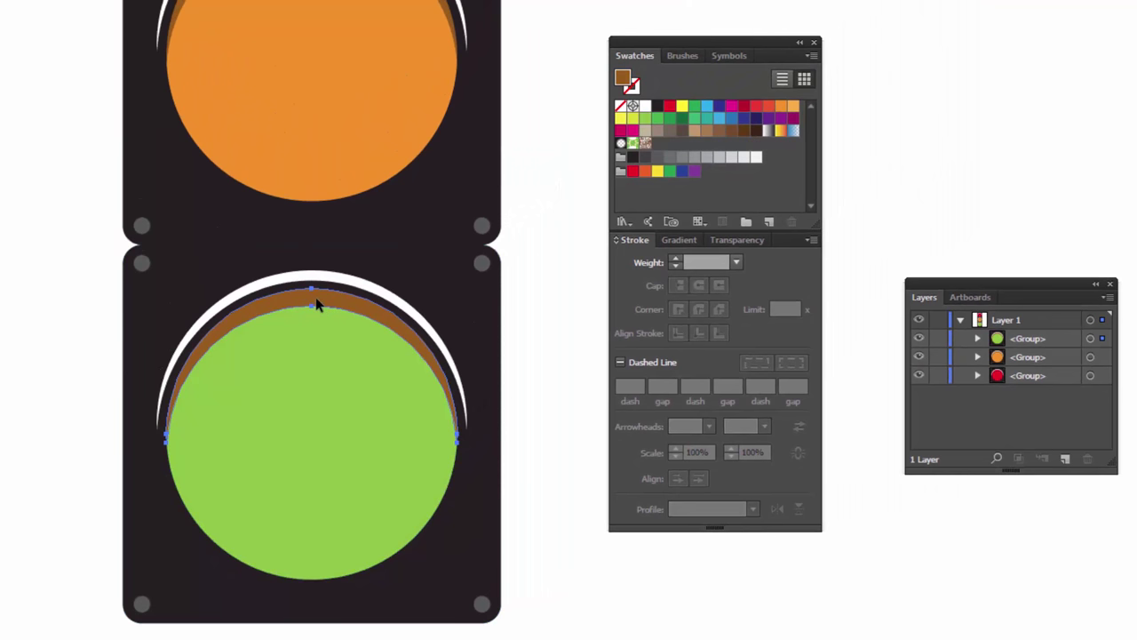
pyautogui.press('i')
pyautogui.click(327, 369)
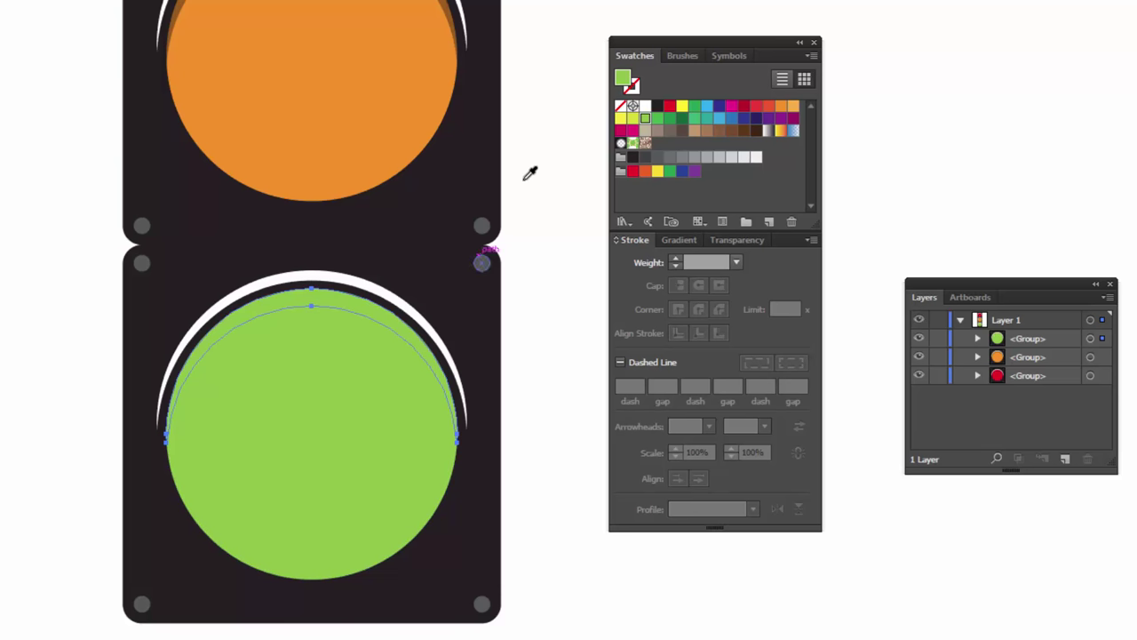
pyautogui.doubleClick(624, 80)
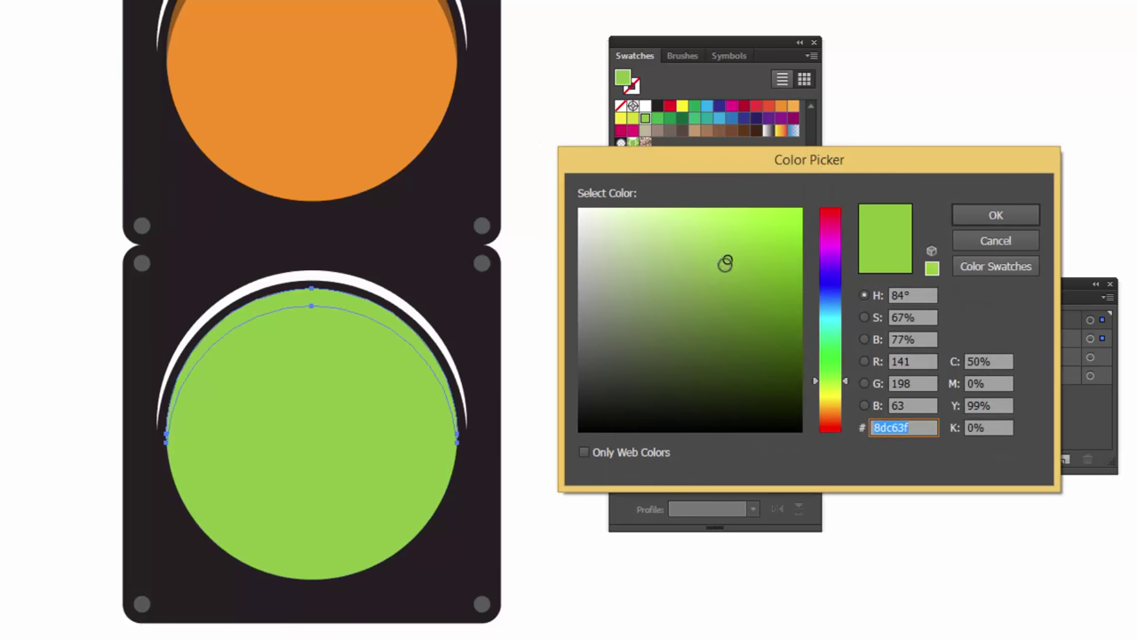
pyautogui.click(724, 295)
pyautogui.moveTo(723, 295); pyautogui.dragTo(726, 328)
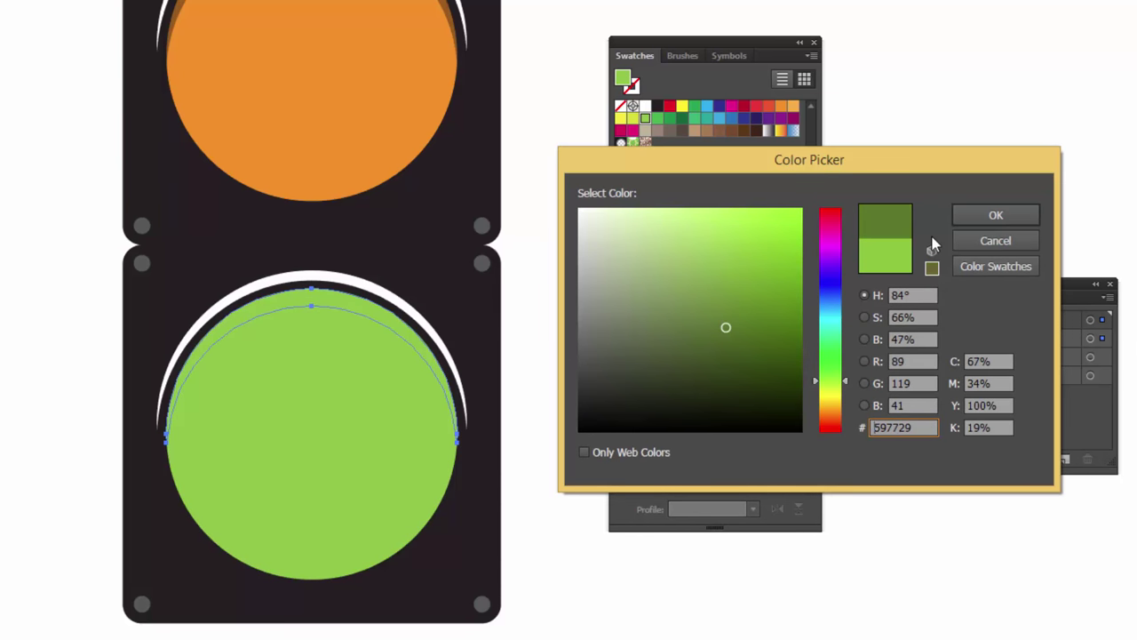
pyautogui.click(996, 215)
# Deselect, move the panels aside and zoom out to view the whole traffic light
pyautogui.press('v')
pyautogui.click(26, 68)
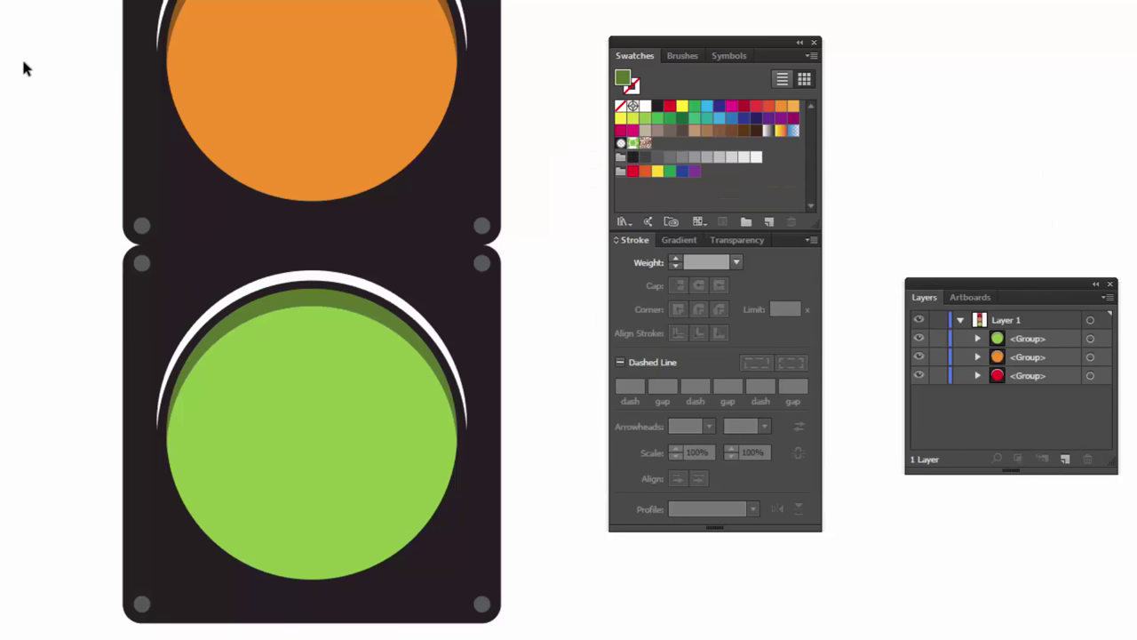
pyautogui.moveTo(663, 40); pyautogui.dragTo(840, 26)
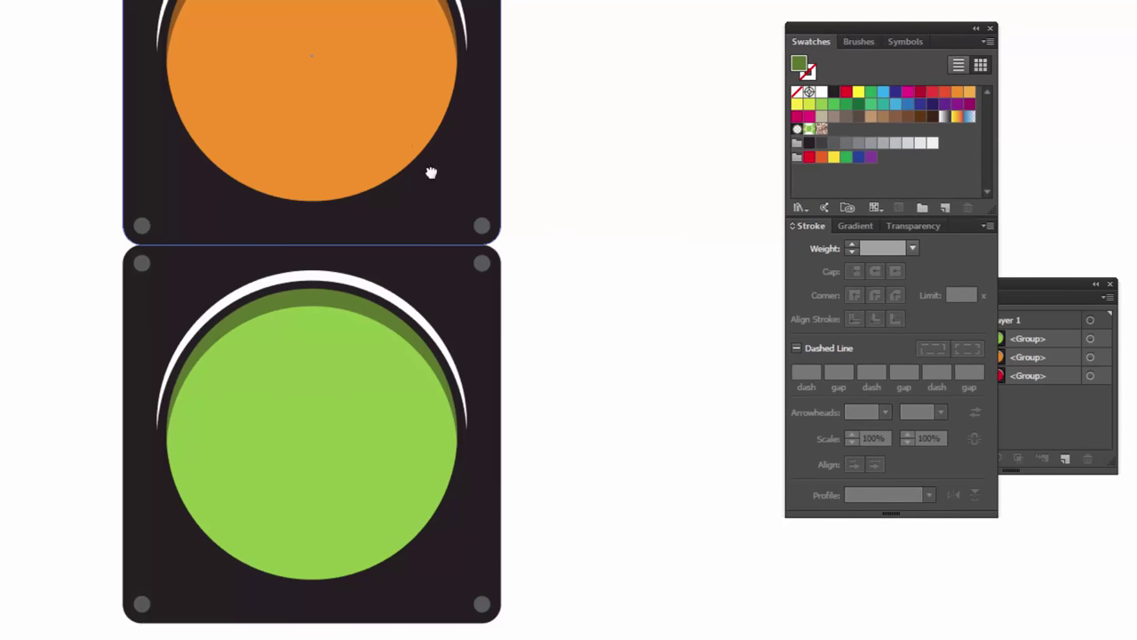
pyautogui.moveTo(431, 172)
pyautogui.mouseDown()
pyautogui.moveTo(489, 183)
pyautogui.moveTo(459, 382)
pyautogui.moveTo(459, 306)
pyautogui.moveTo(407, 310)
pyautogui.mouseUp()
pyautogui.hotkey('ctrl', '-')
pyautogui.hotkey('ctrl', '-')
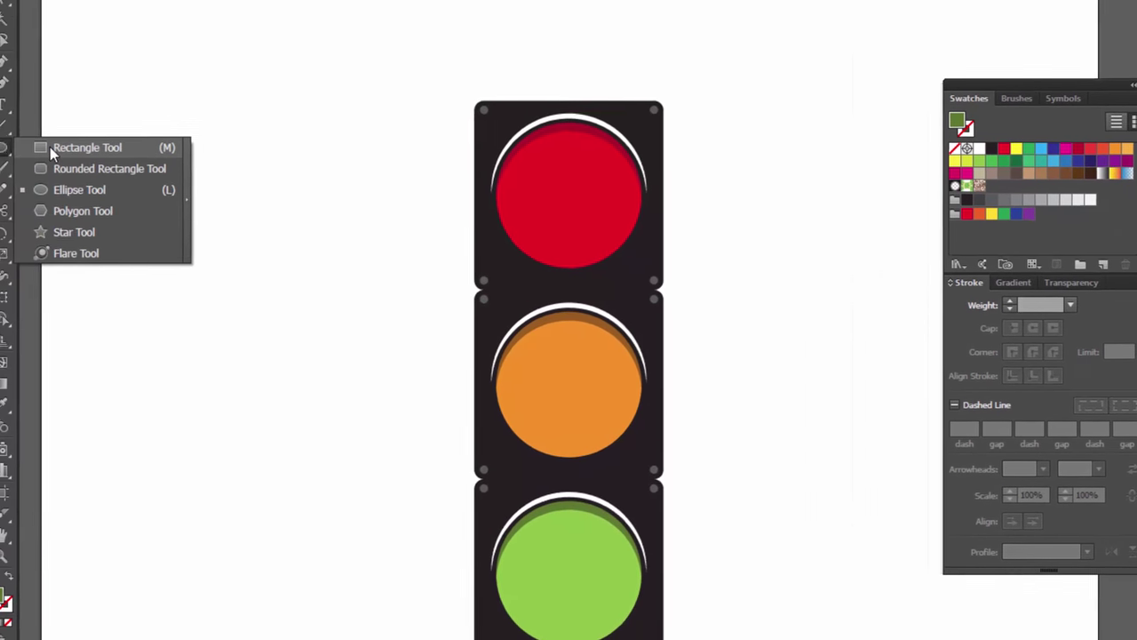
pyautogui.click(84, 153)
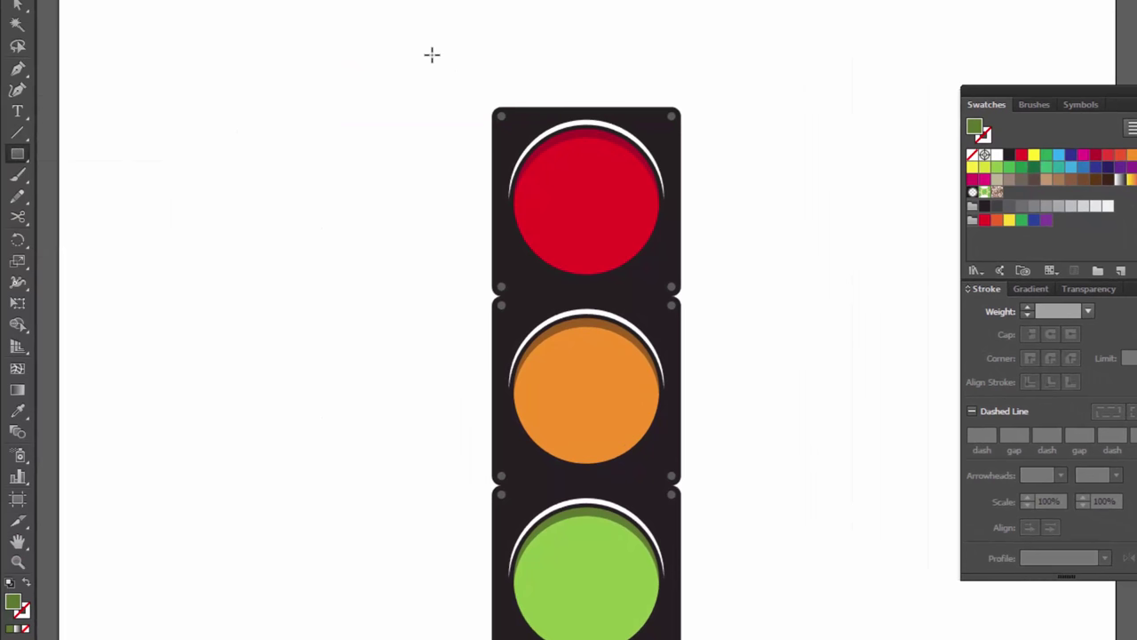
# Select the traffic-light shapes, then bring up the Layers panel beside the artwork
pyautogui.press('v')
pyautogui.moveTo(409, 65); pyautogui.dragTo(762, 637)
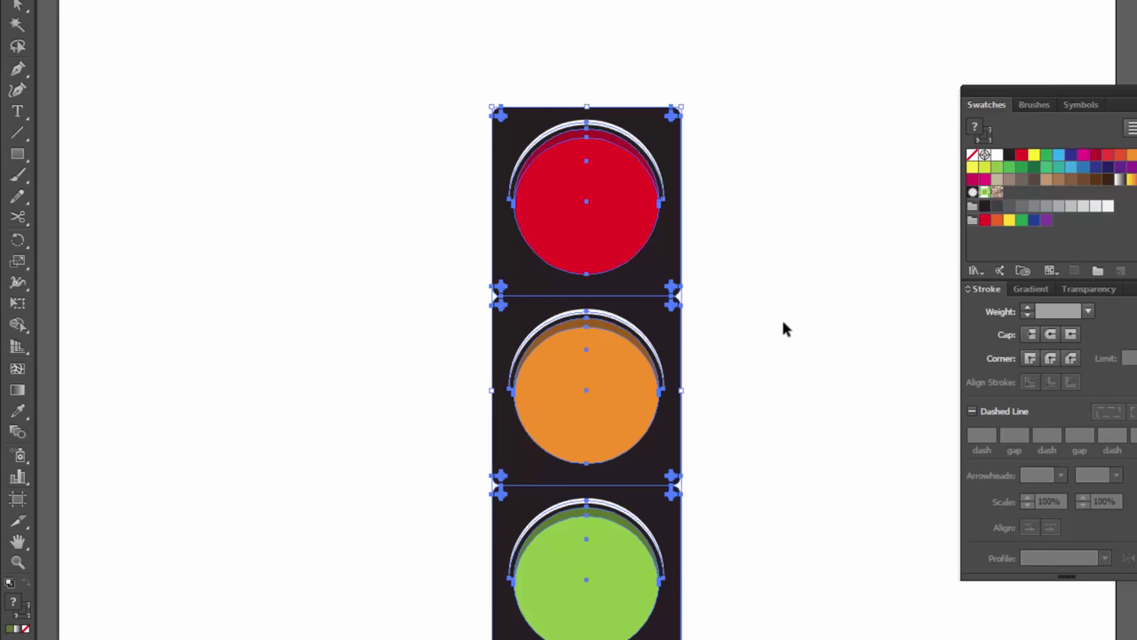
pyautogui.click(80, 210)
pyautogui.click(17, 153)
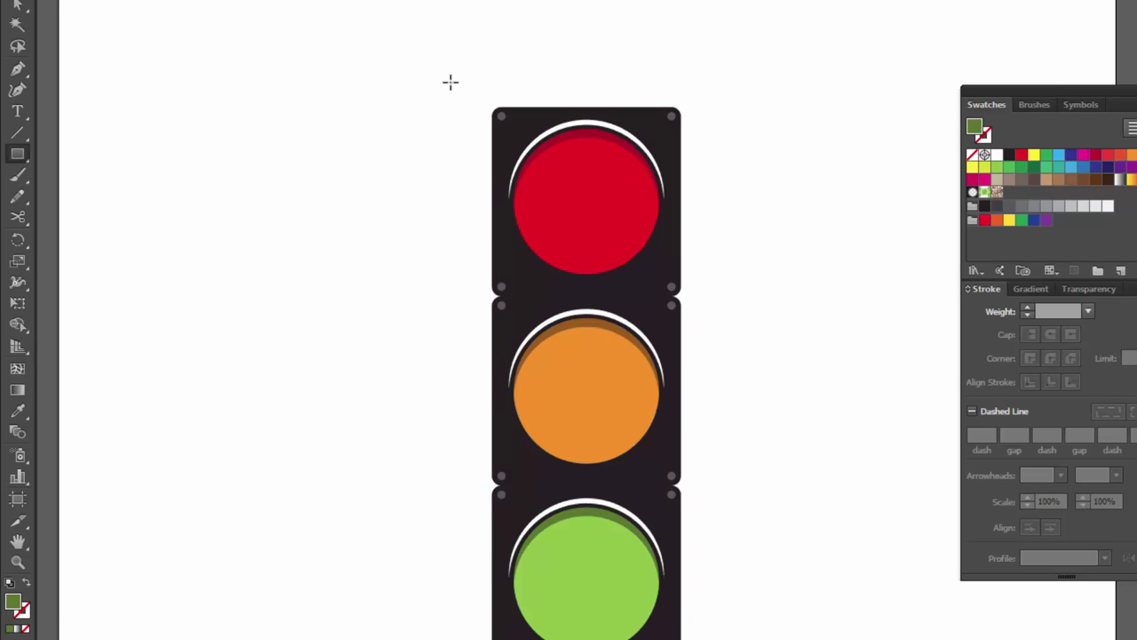
pyautogui.press('F7')
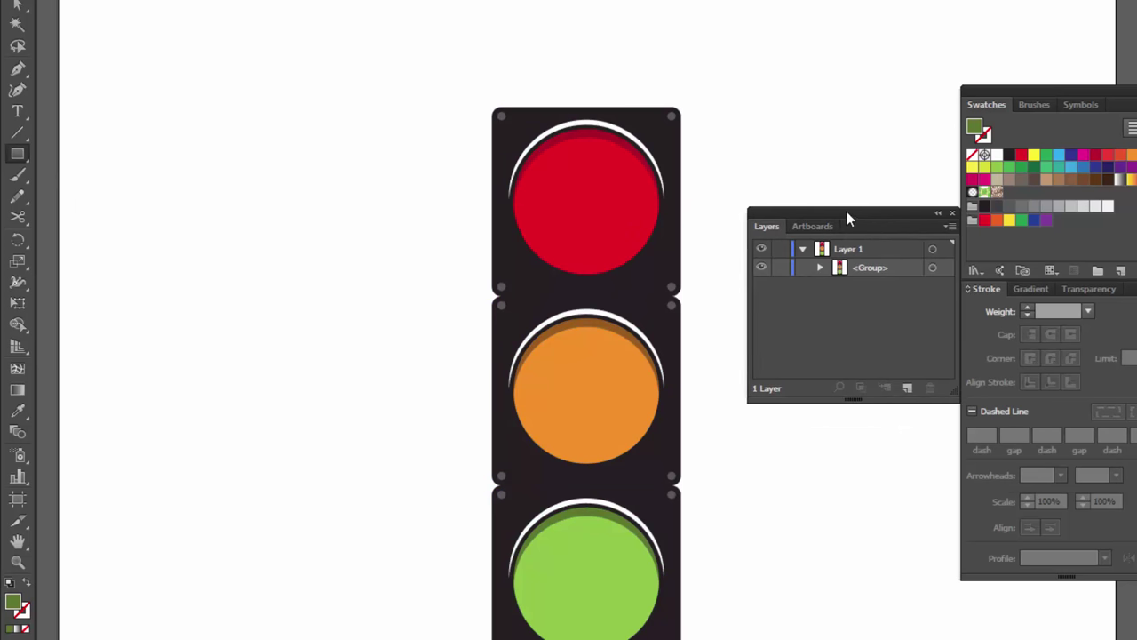
pyautogui.moveTo(862, 216); pyautogui.dragTo(945, 199)
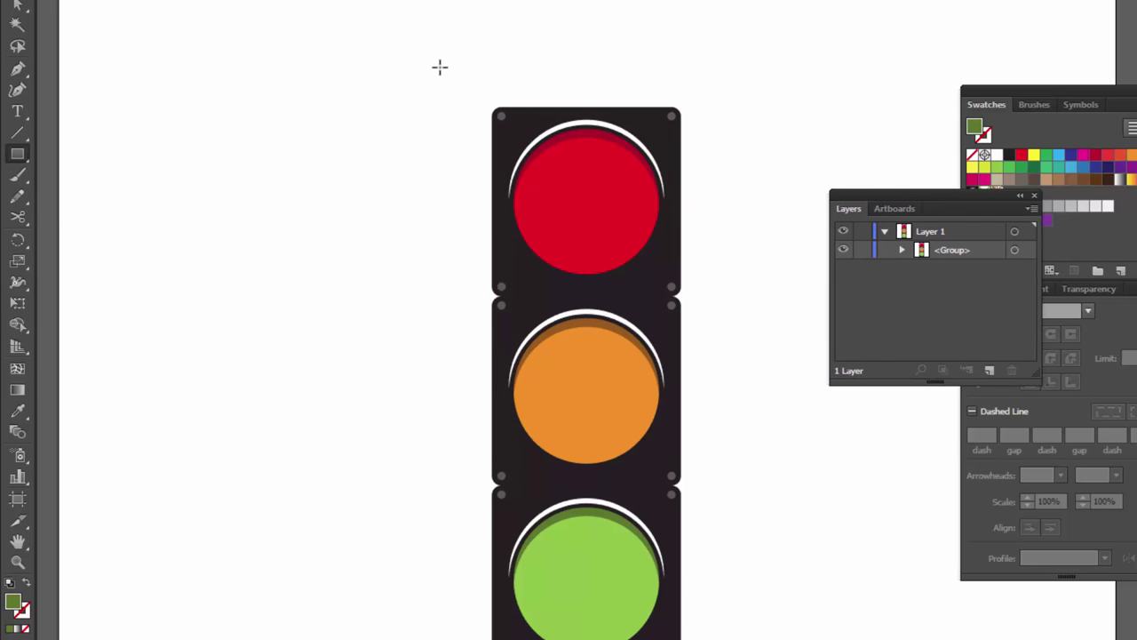
# Draw a dark grey rectangle covering the light and move it below the group in Layers
pyautogui.moveTo(429, 65); pyautogui.dragTo(452, 111)
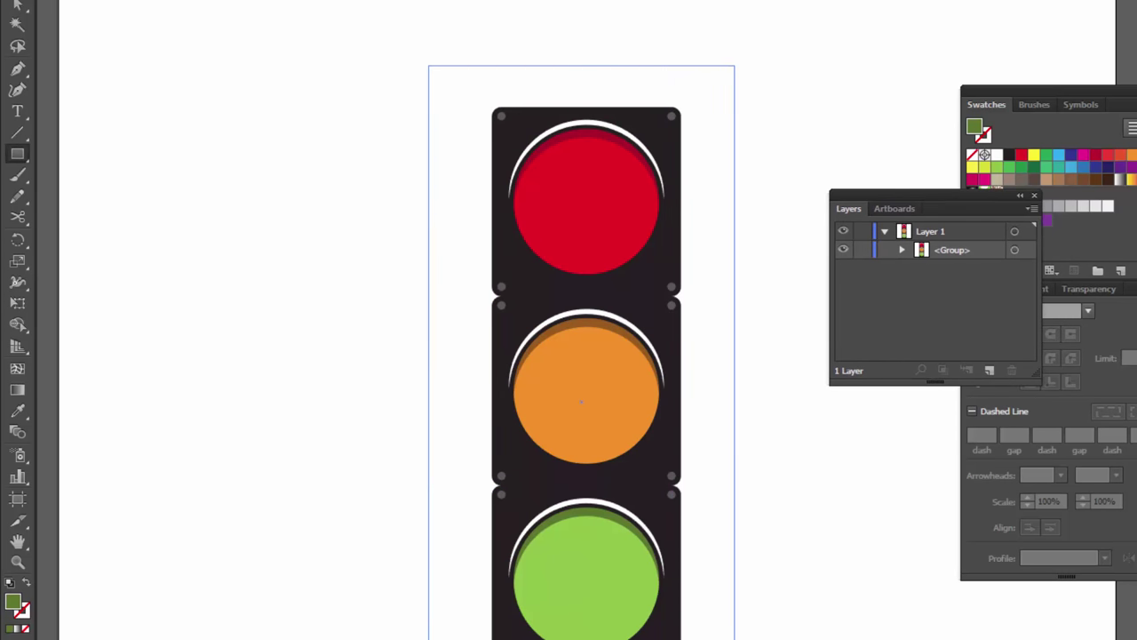
pyautogui.moveTo(633, 544); pyautogui.dragTo(736, 638)
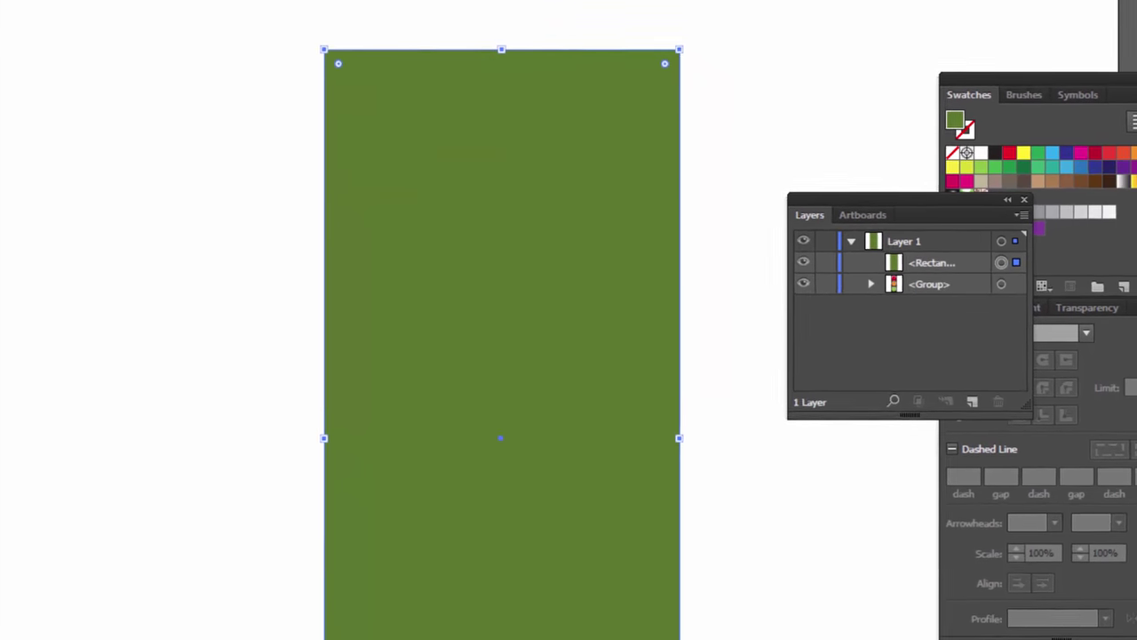
pyautogui.moveTo(949, 222); pyautogui.dragTo(896, 294)
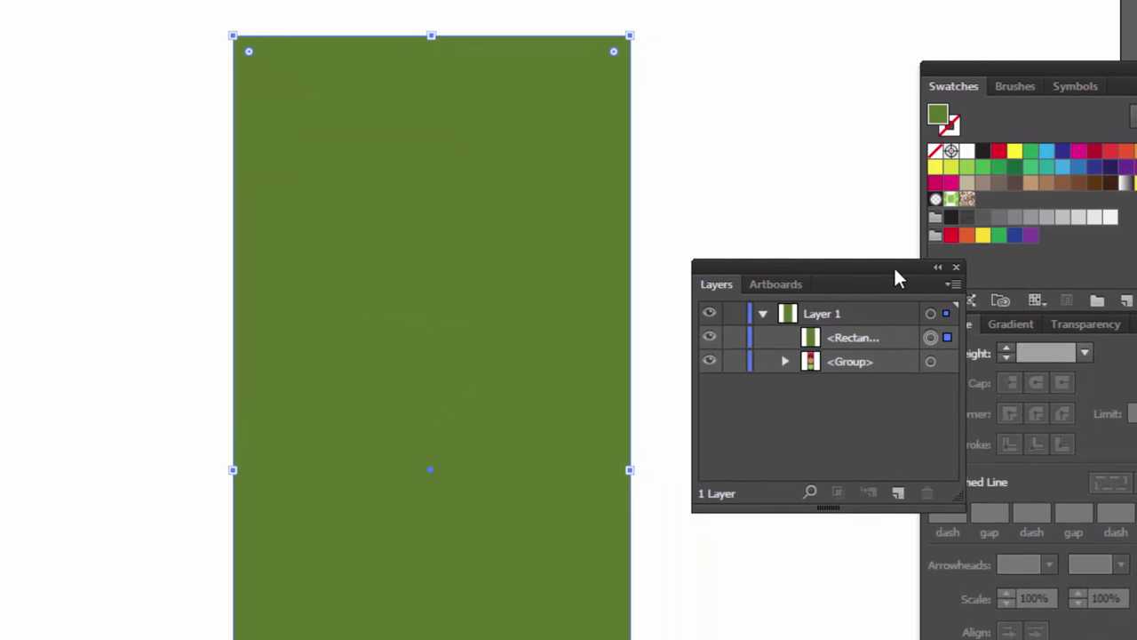
pyautogui.click(965, 222)
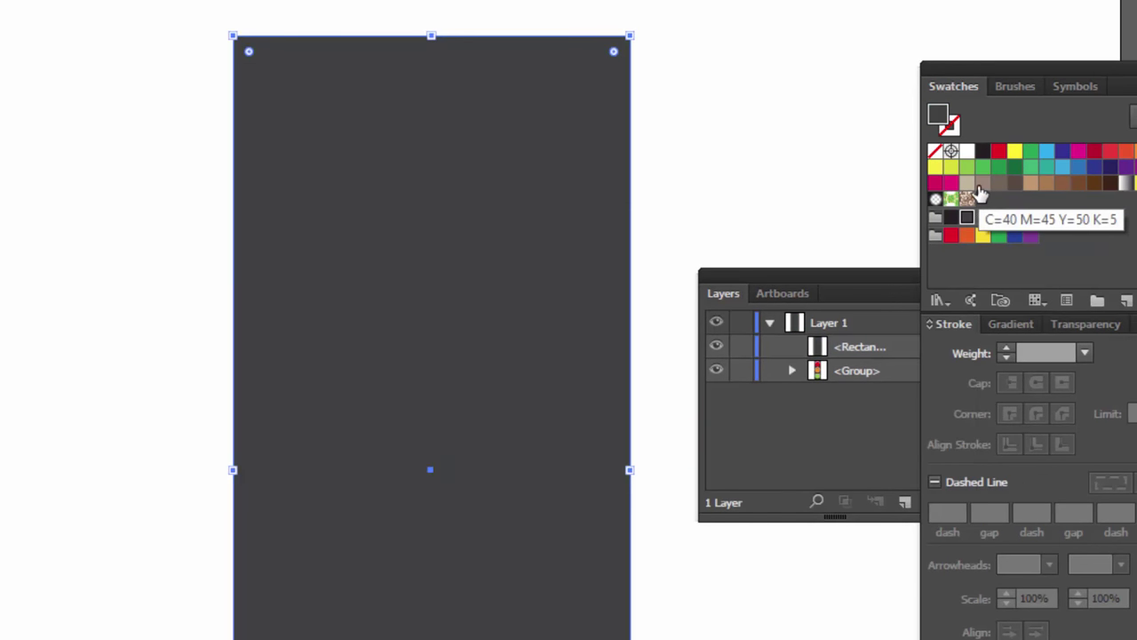
pyautogui.click(878, 290)
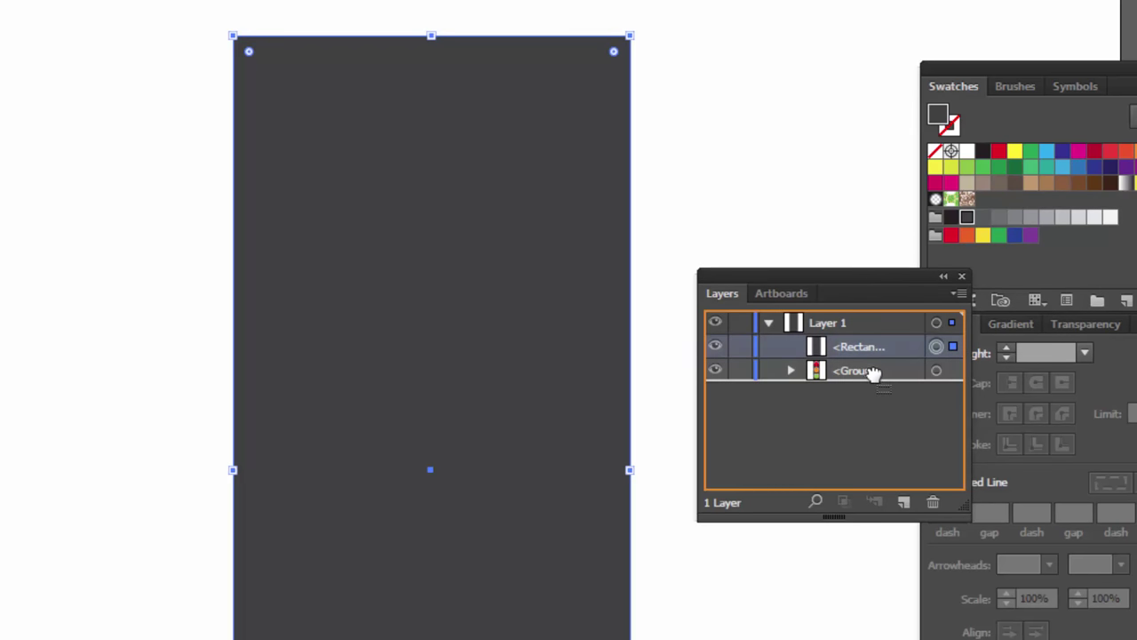
pyautogui.moveTo(877, 353); pyautogui.dragTo(878, 387)
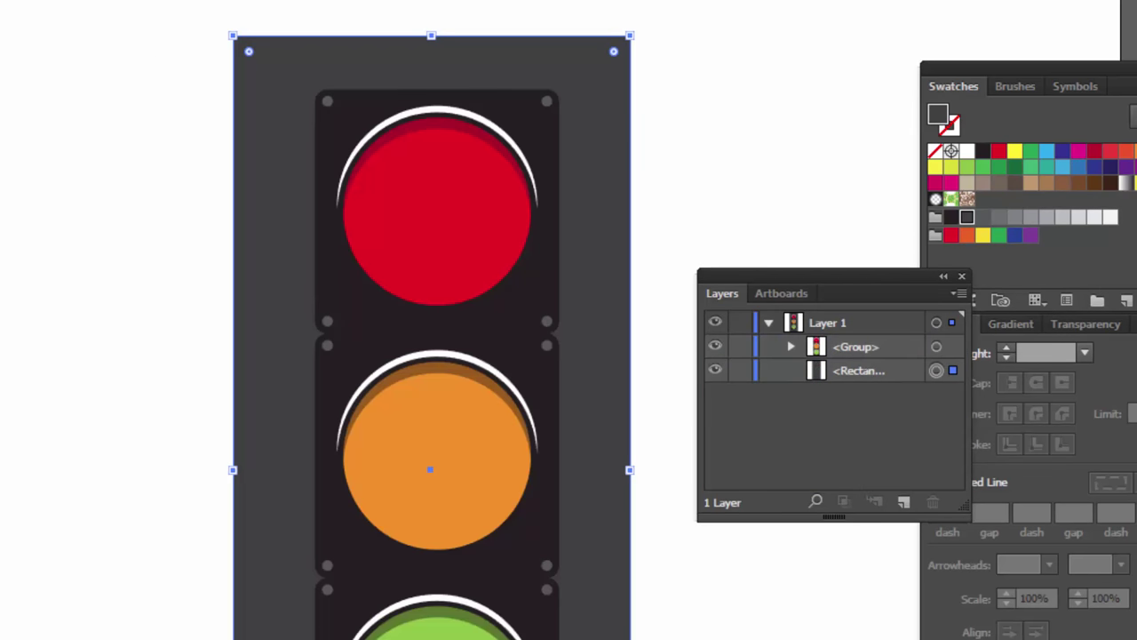
# Select the traffic light together with its backing rectangle and bring up the Transform panel
pyautogui.hotkey('ctrl', 'shift', 'a')
pyautogui.moveTo(495, 183); pyautogui.dragTo(472, 186)
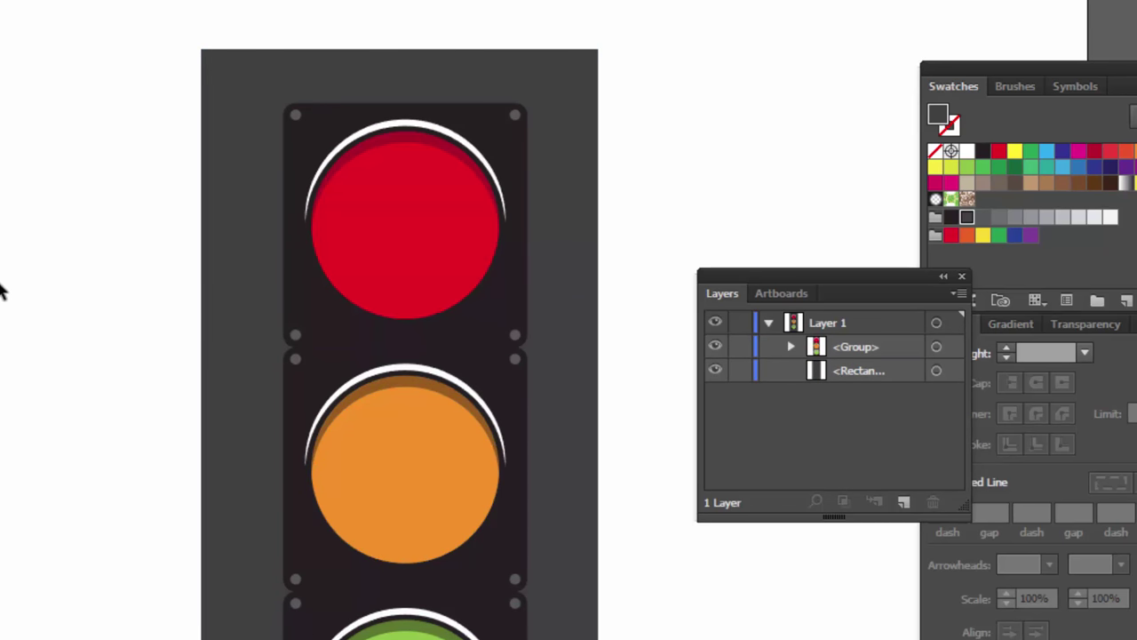
pyautogui.moveTo(95, 3); pyautogui.dragTo(636, 631)
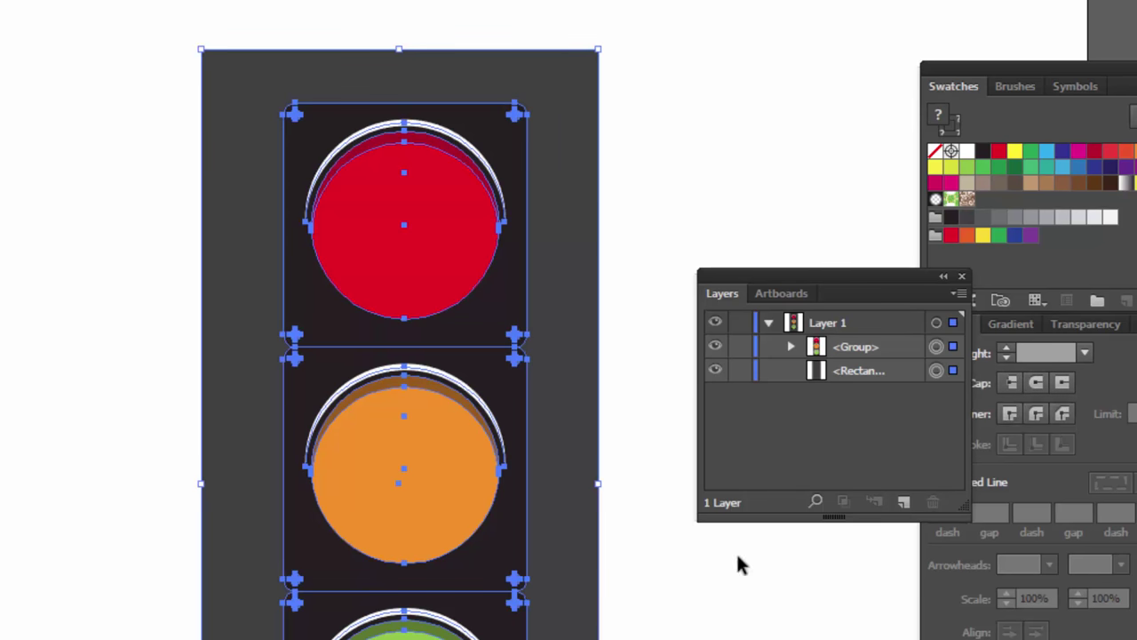
pyautogui.moveTo(813, 274); pyautogui.dragTo(799, 367)
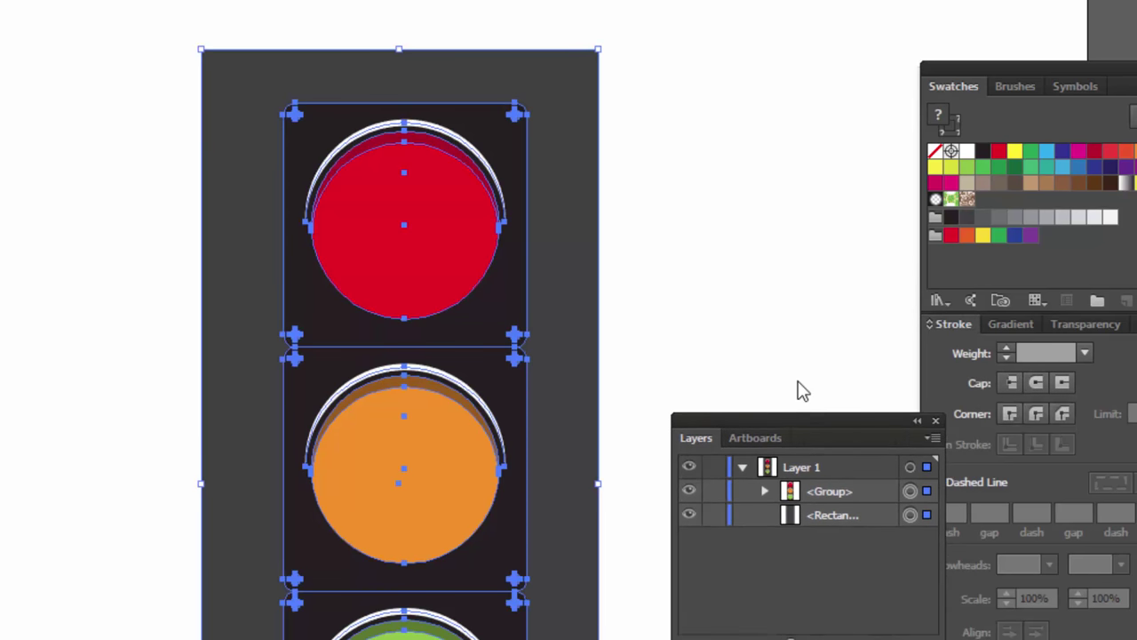
pyautogui.hotkey('shift', 'F8')
pyautogui.moveTo(977, 167); pyautogui.dragTo(801, 55)
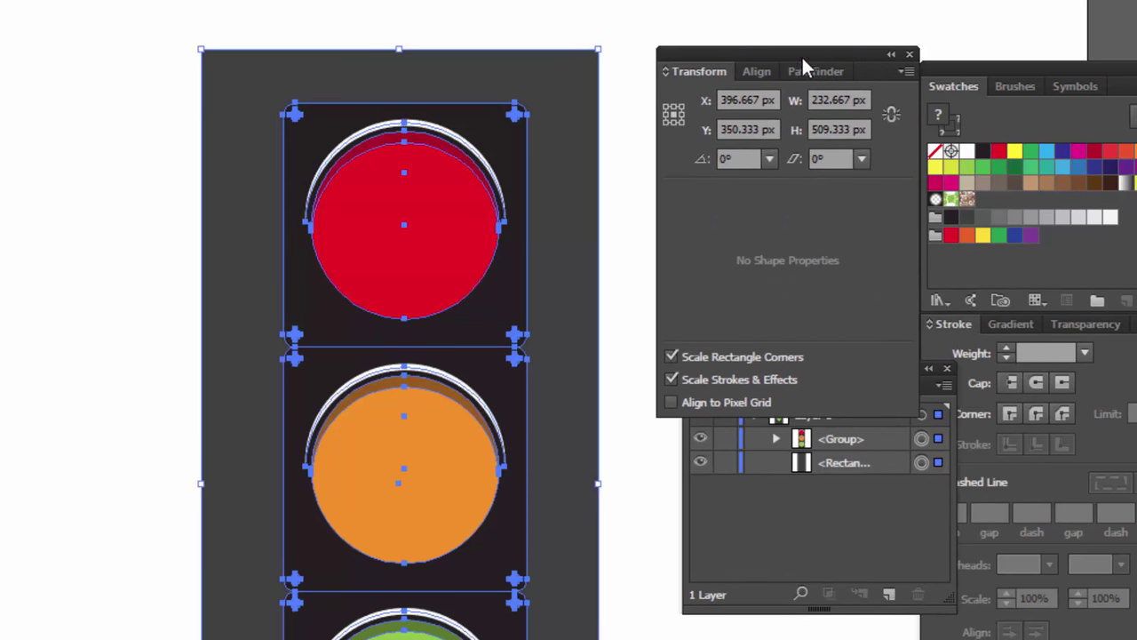
# Set Align To Selection and centre the lamps horizontally and vertically on the panel
pyautogui.click(760, 71)
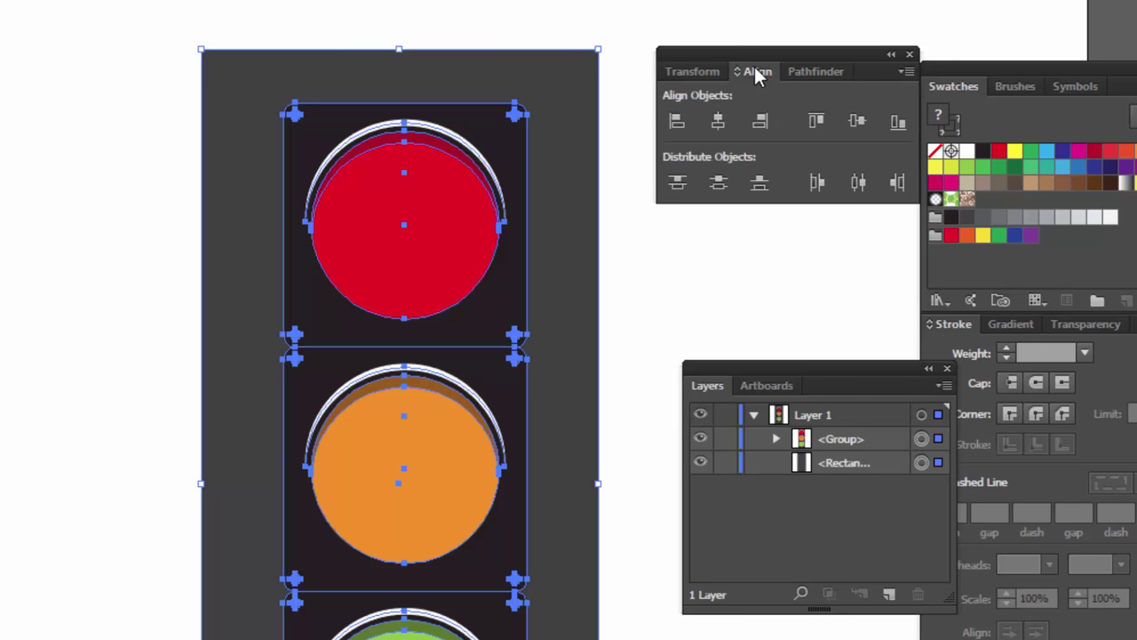
pyautogui.click(906, 71)
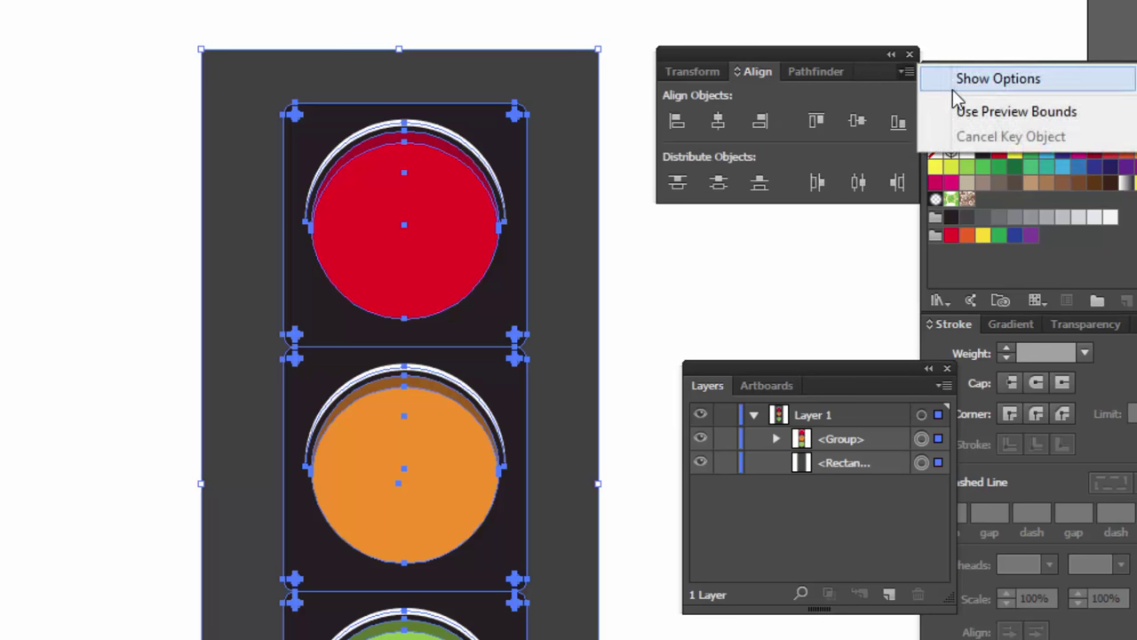
pyautogui.click(954, 87)
pyautogui.click(897, 247)
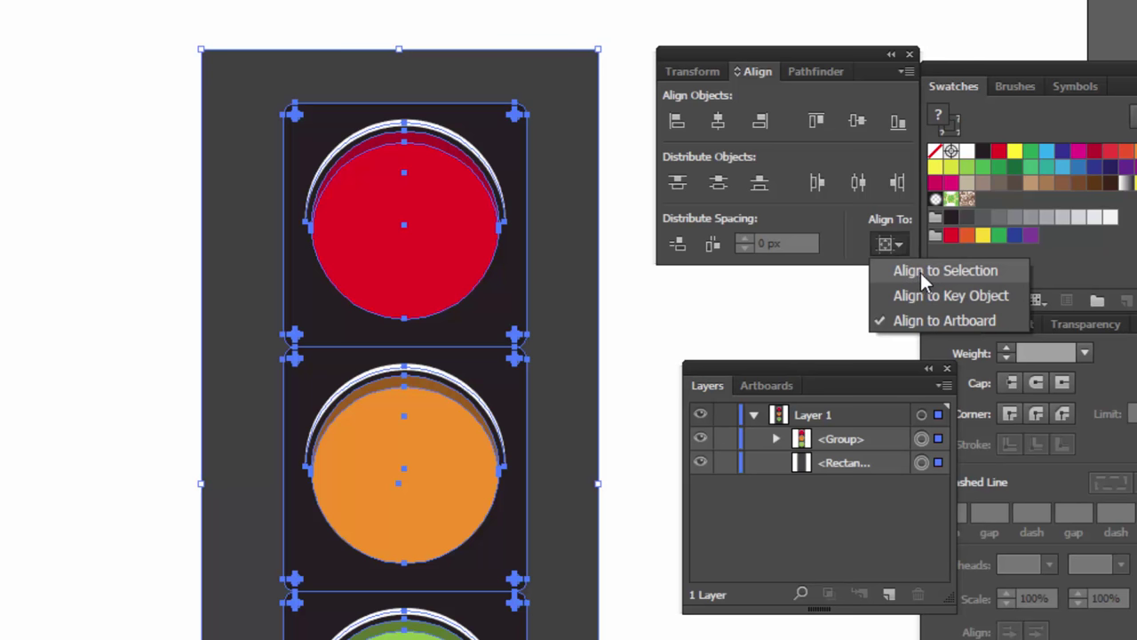
pyautogui.click(922, 270)
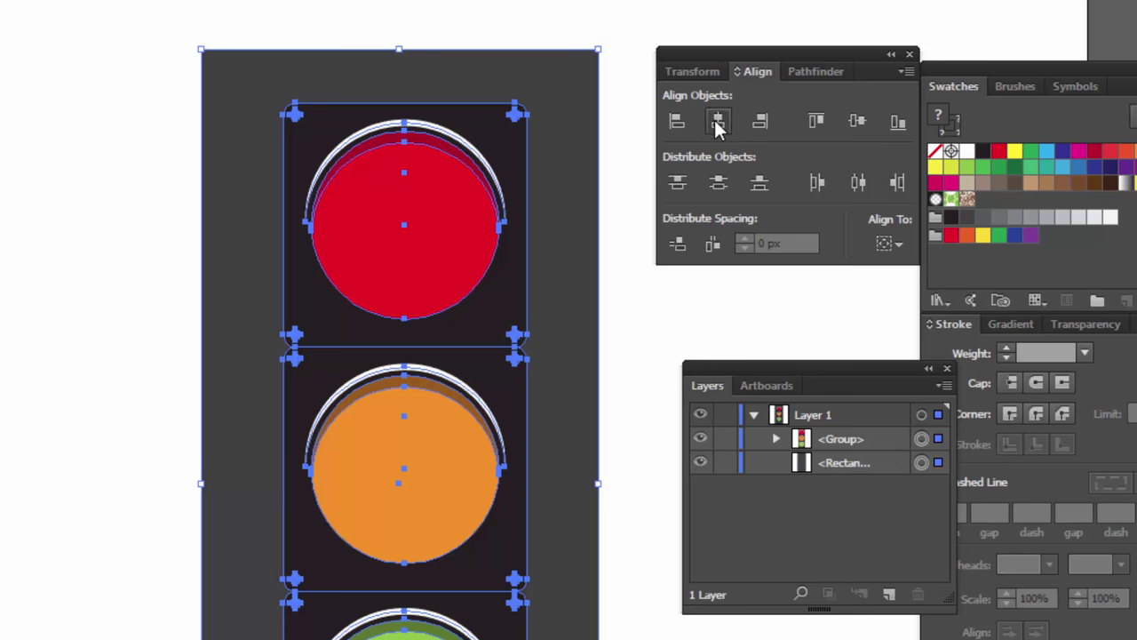
pyautogui.click(718, 125)
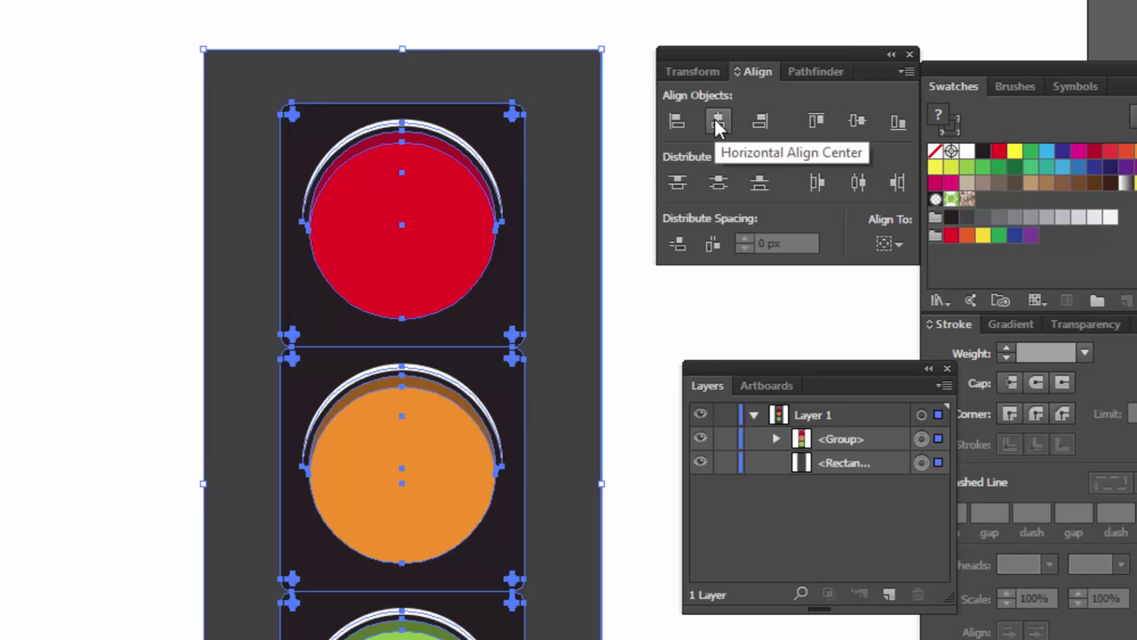
pyautogui.click(854, 123)
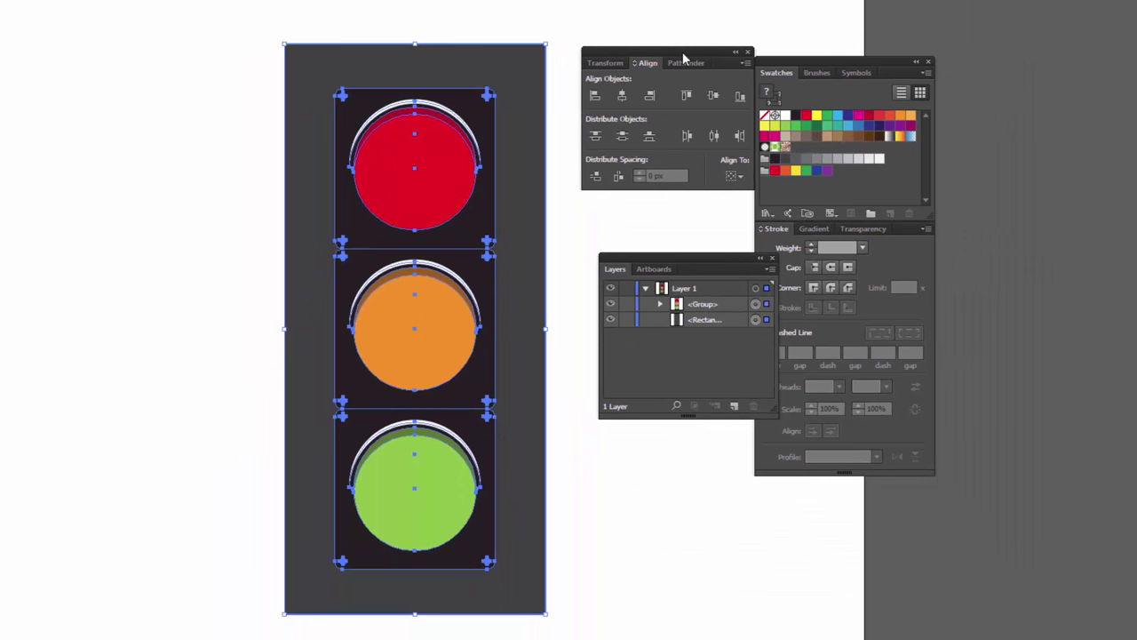
# Move the Align panel aside and select only the dark backing rectangle
pyautogui.moveTo(683, 58); pyautogui.dragTo(1115, 82)
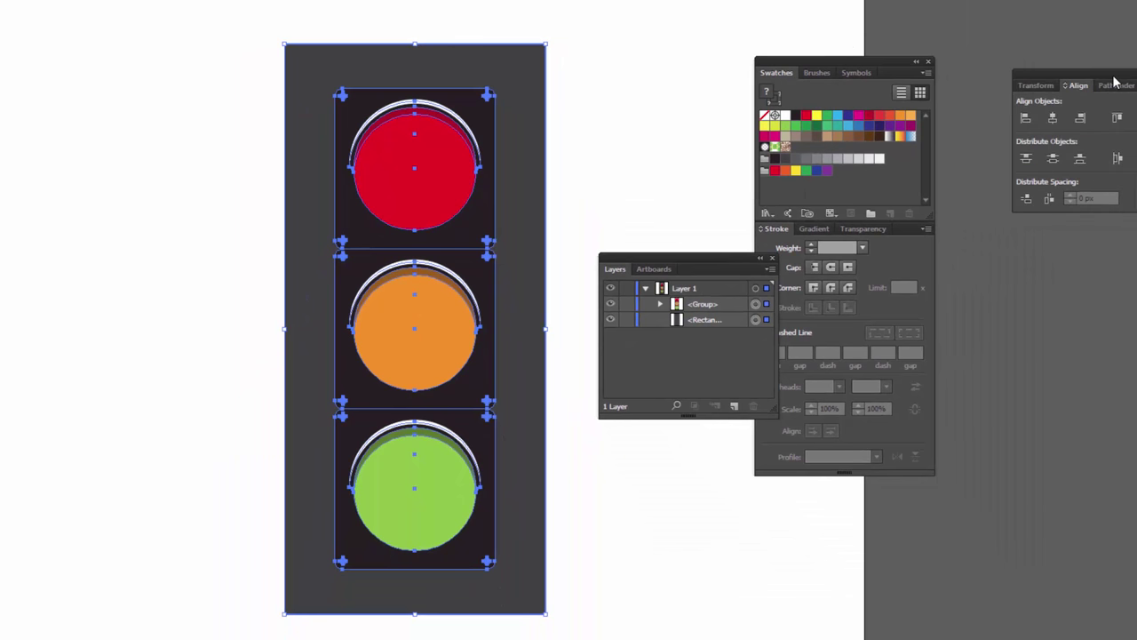
pyautogui.click(496, 22)
pyautogui.click(380, 64)
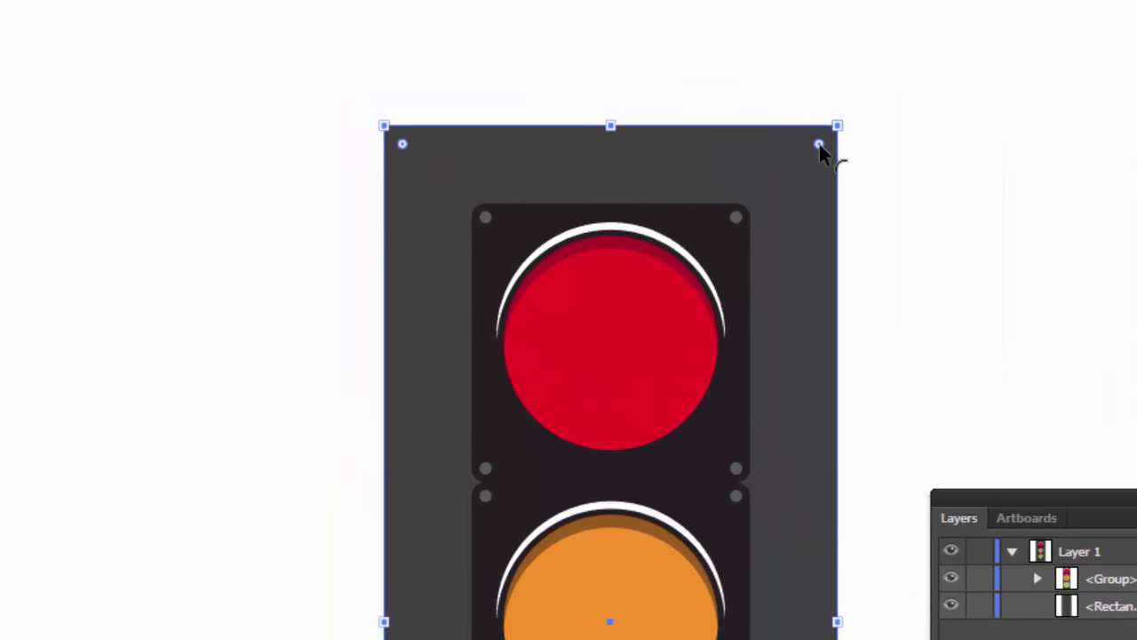
# Round the dark backing panel's corners by dragging its live-corner widget inward
pyautogui.moveTo(819, 143); pyautogui.dragTo(791, 175)
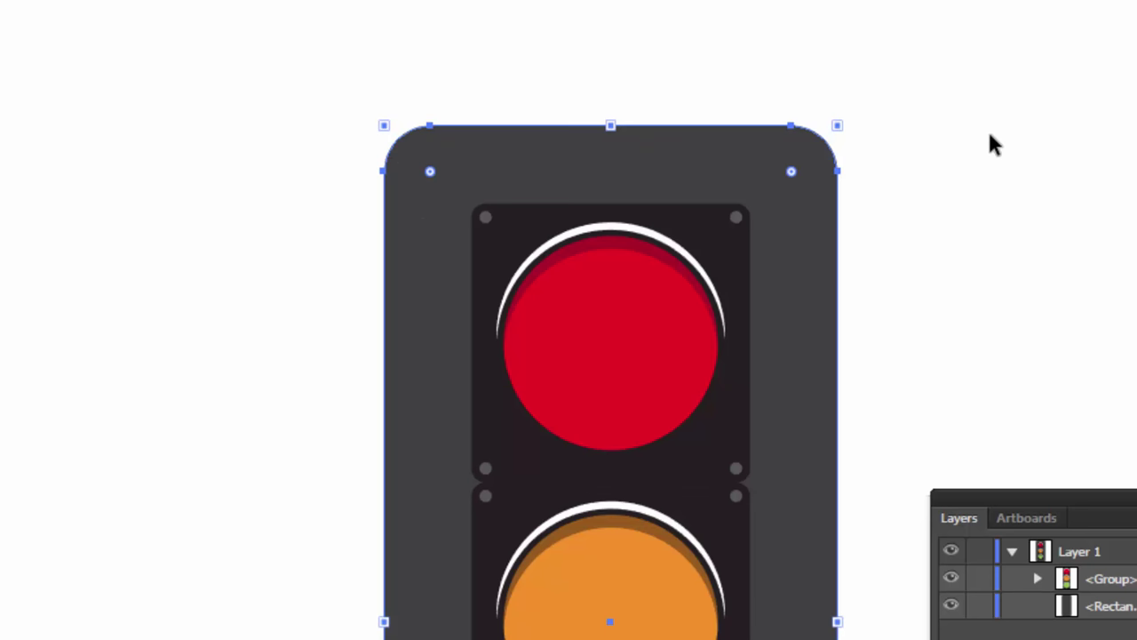
pyautogui.click(127, 4)
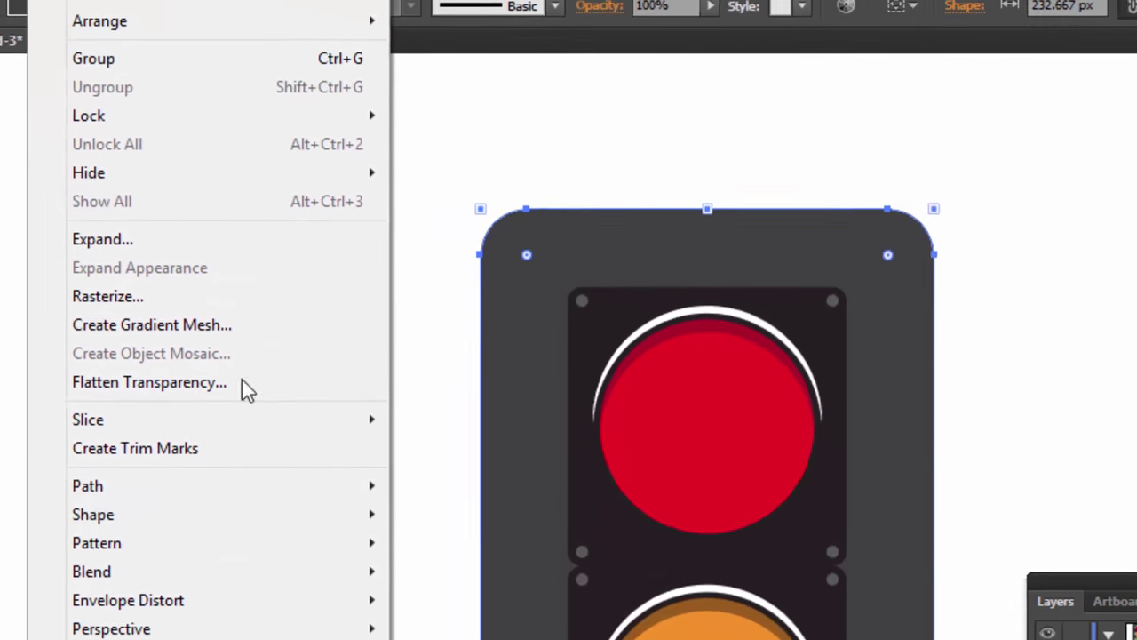
pyautogui.moveTo(152, 541)
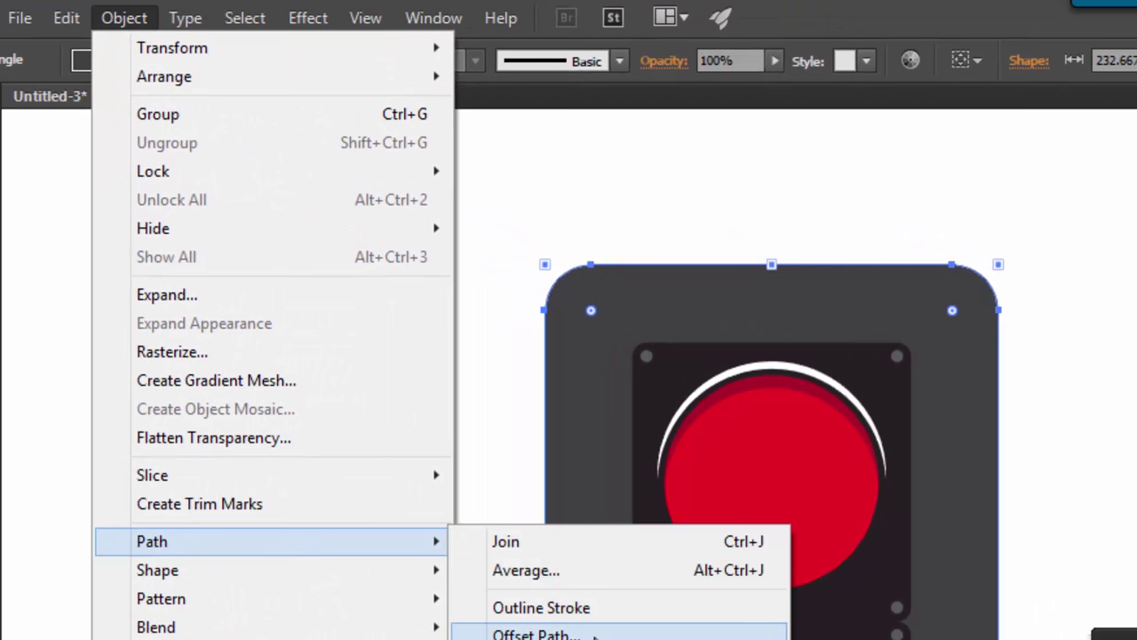
# Create a -15 px Offset Path copy of the backing panel and fill it White
pyautogui.click(536, 633)
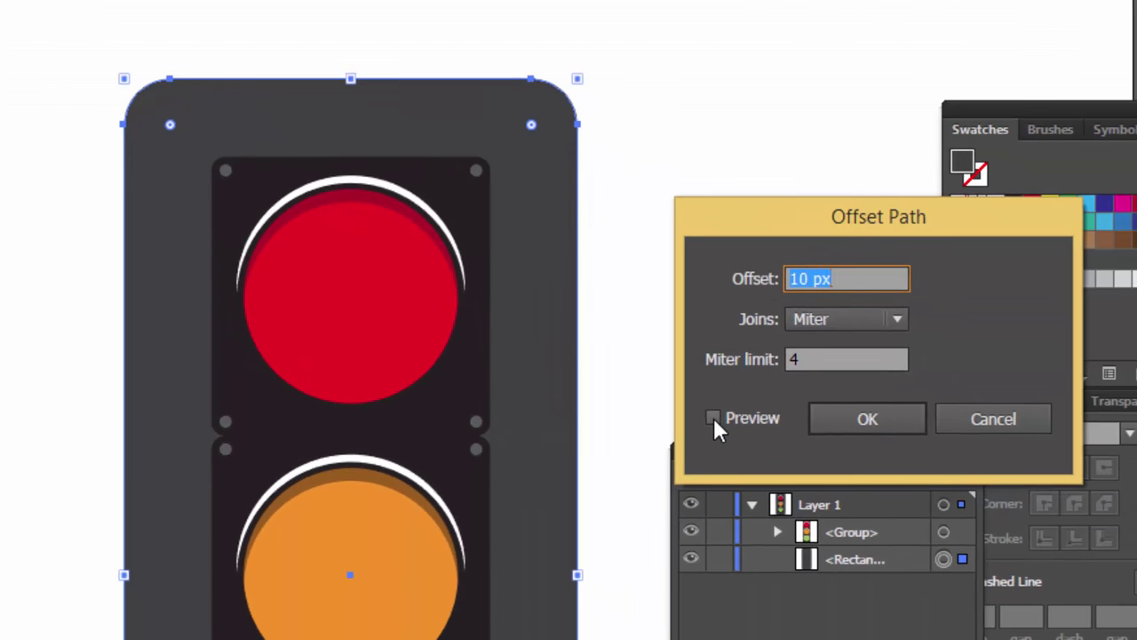
pyautogui.click(714, 418)
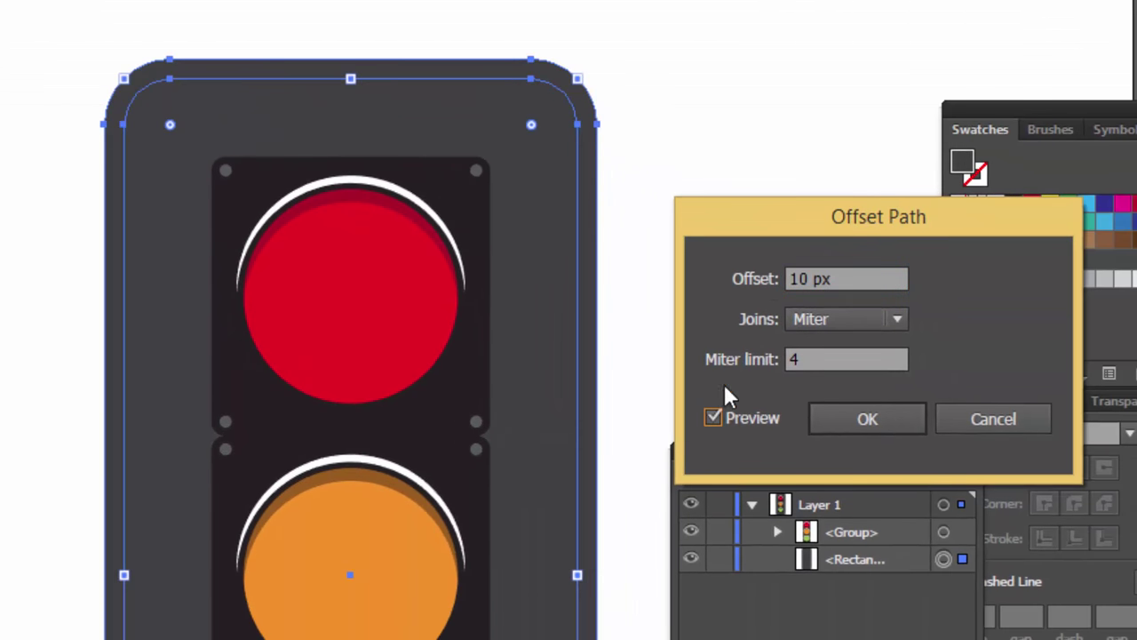
pyautogui.doubleClick(798, 279)
pyautogui.write('-')
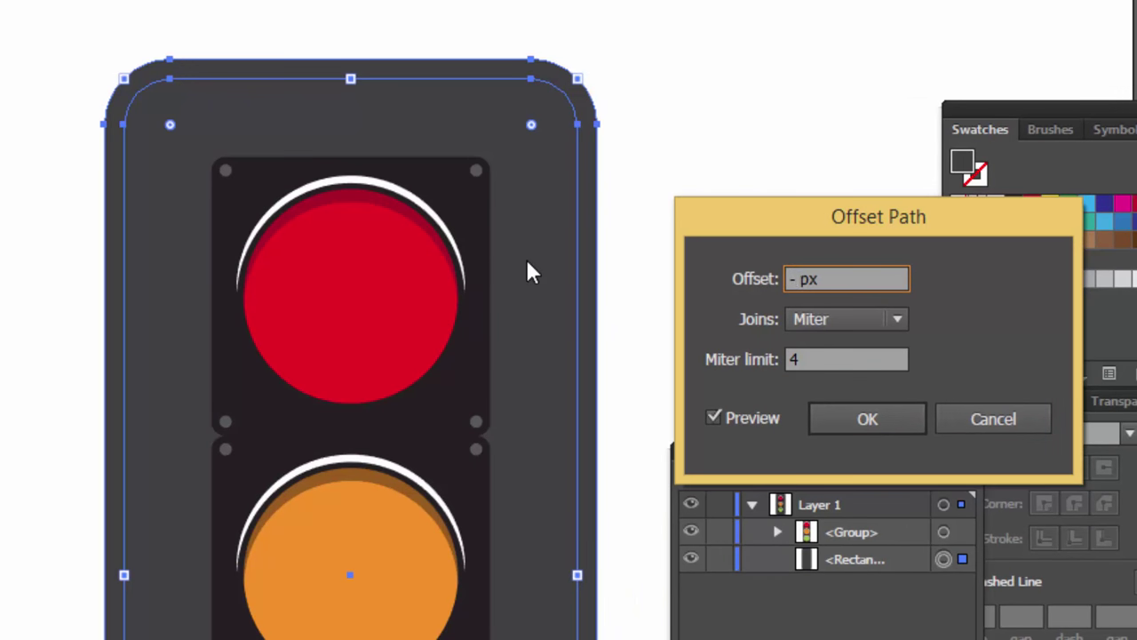
pyautogui.write('15')
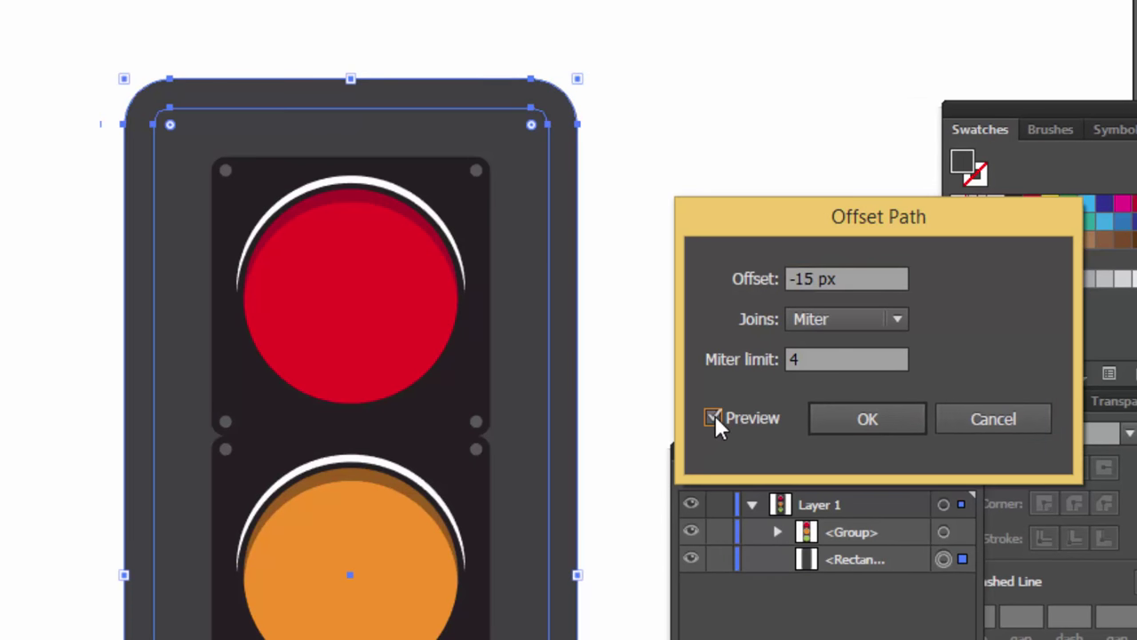
pyautogui.doubleClick(715, 415)
pyautogui.click(715, 415)
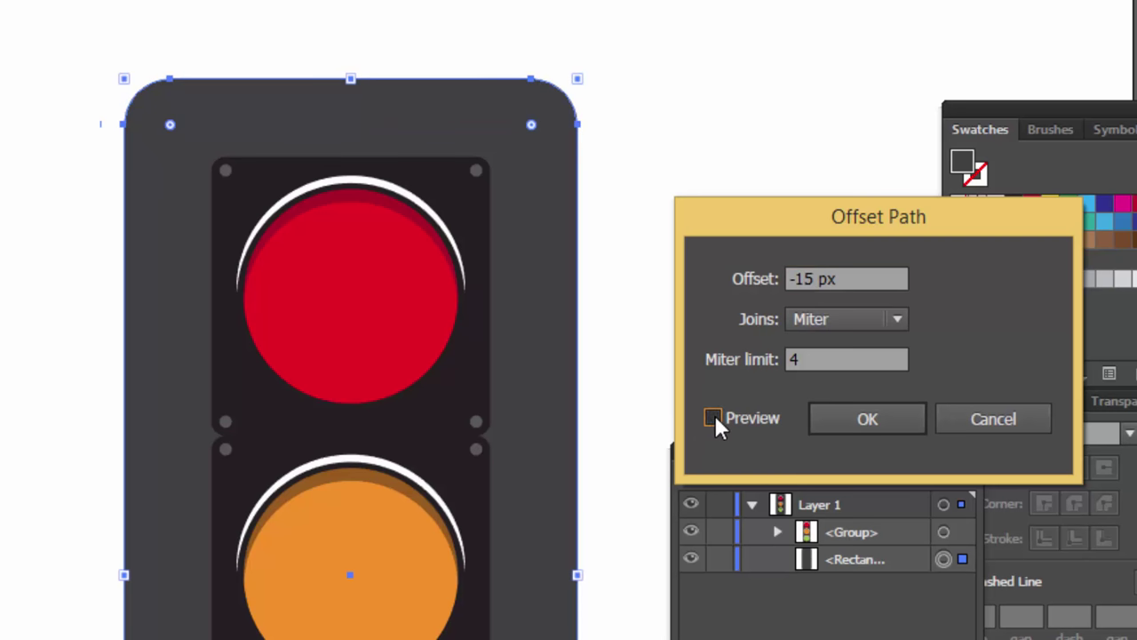
pyautogui.click(714, 413)
pyautogui.click(874, 422)
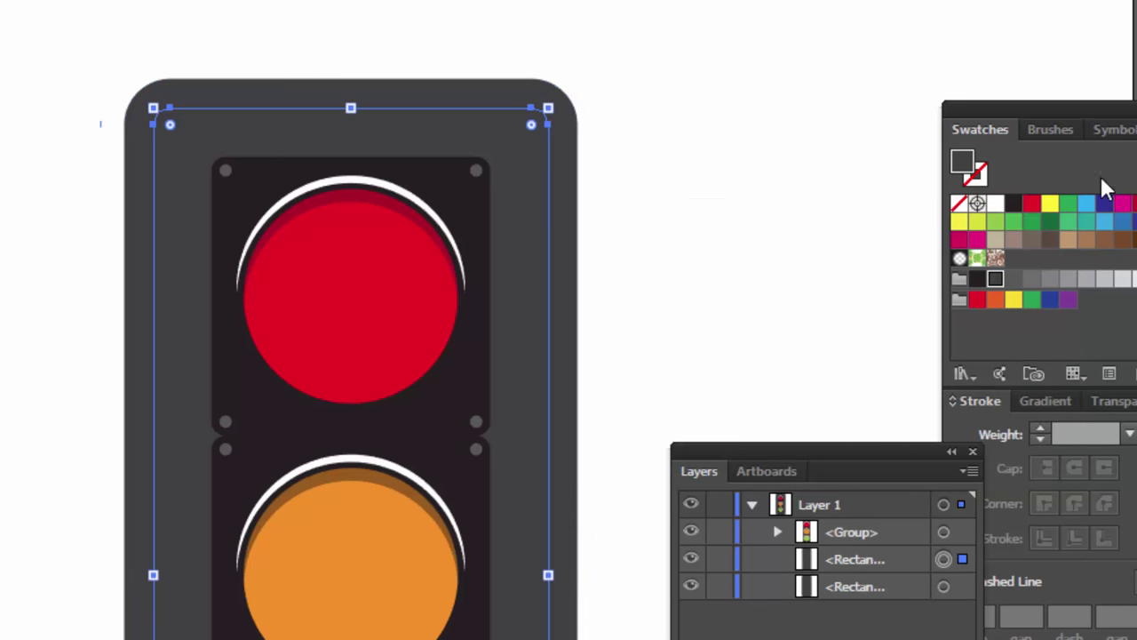
pyautogui.moveTo(1091, 122); pyautogui.dragTo(839, 146)
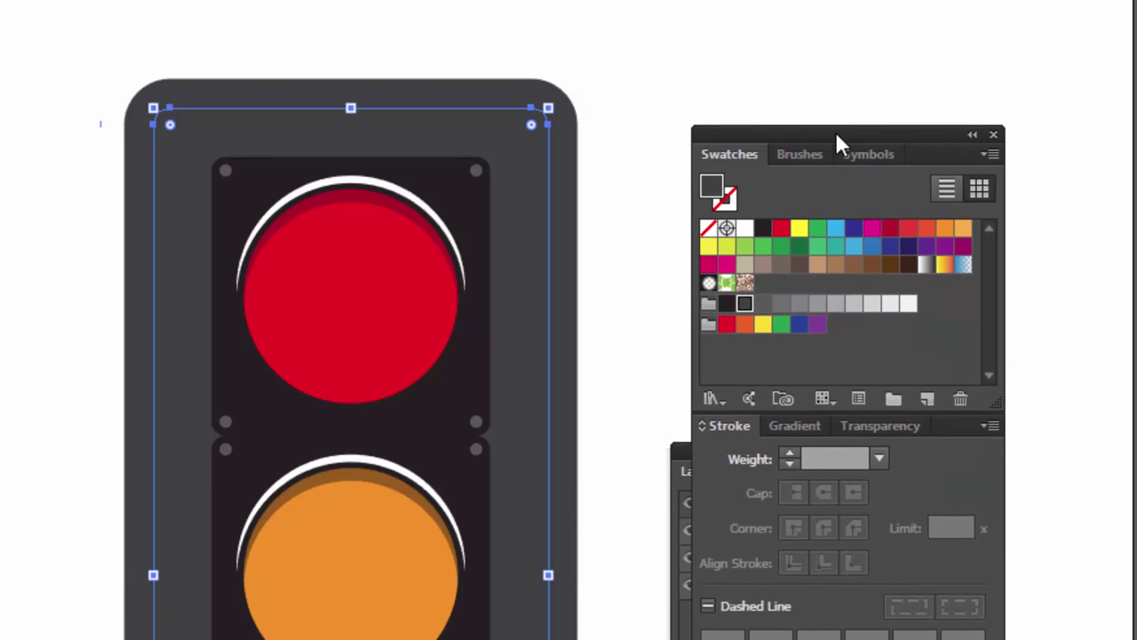
pyautogui.click(744, 229)
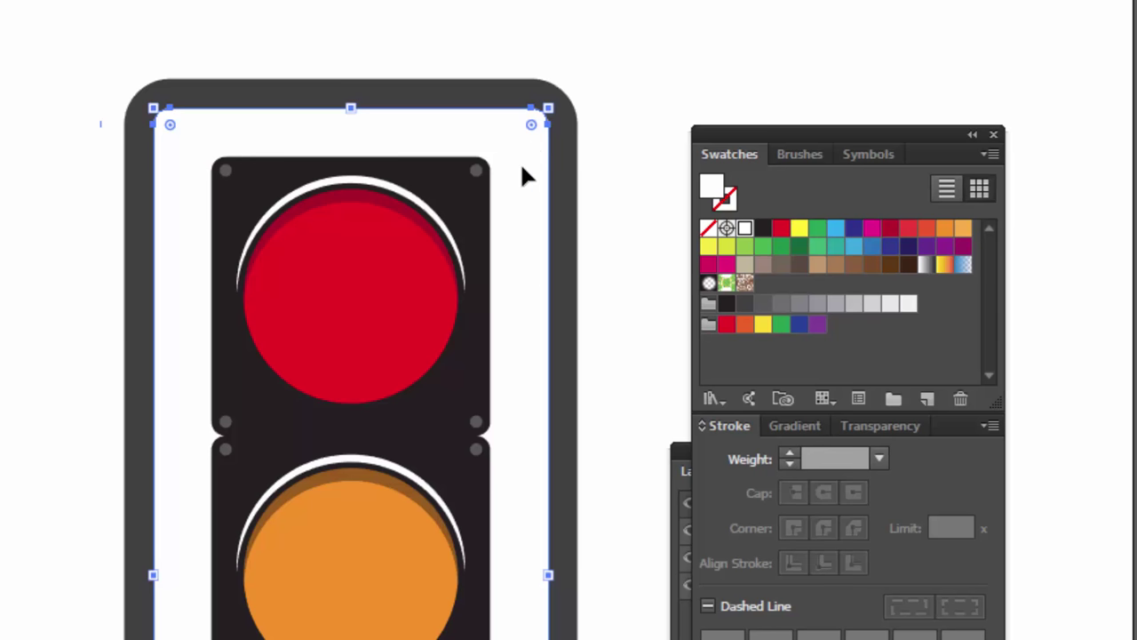
# Swap fill and stroke so the inset shape becomes a white 9 pt outline
pyautogui.hotkey('shift', 'x')
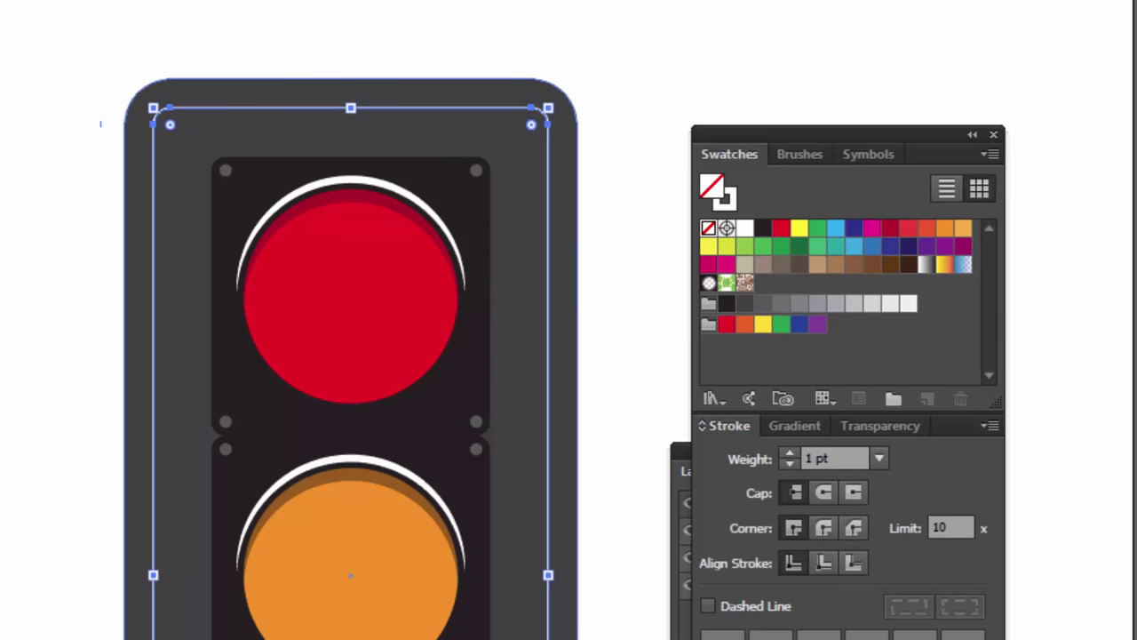
pyautogui.click(790, 453)
pyautogui.click(790, 452)
pyautogui.click(790, 452)
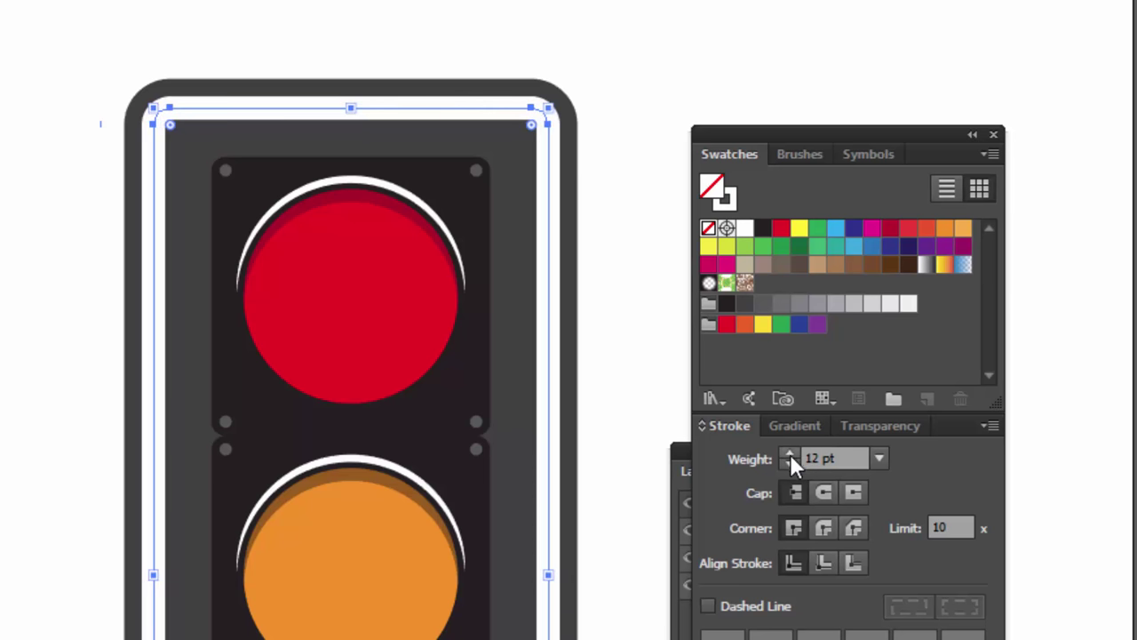
pyautogui.click(789, 463)
pyautogui.click(790, 462)
pyautogui.click(790, 463)
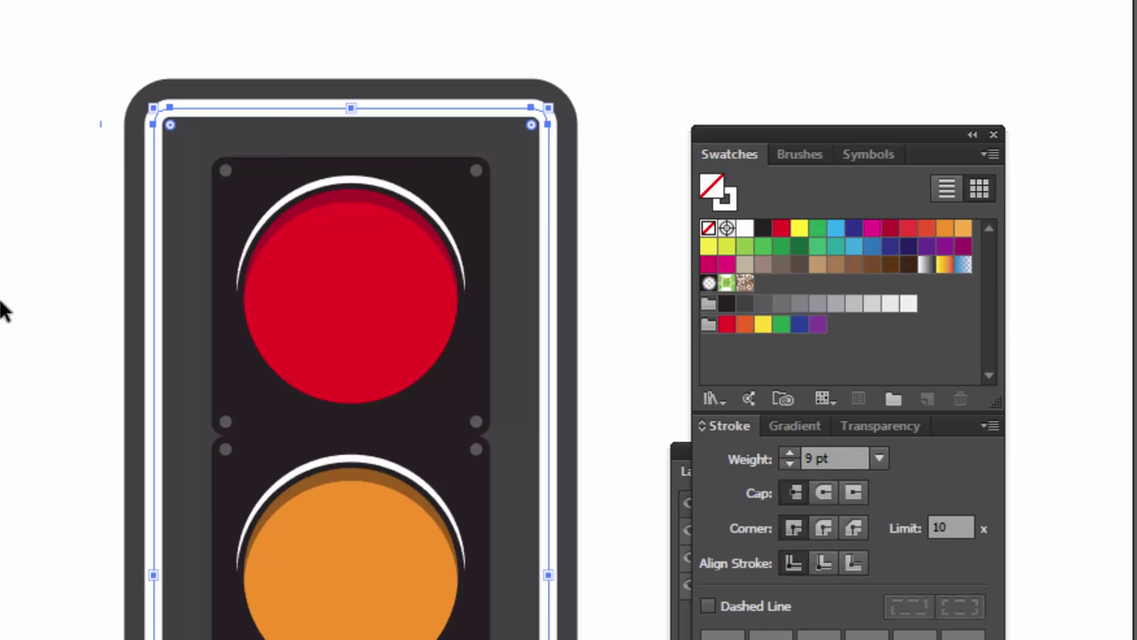
# Deselect the artwork and move the colour and layers panels out of the way
pyautogui.hotkey('ctrl', 'shift', 'a')
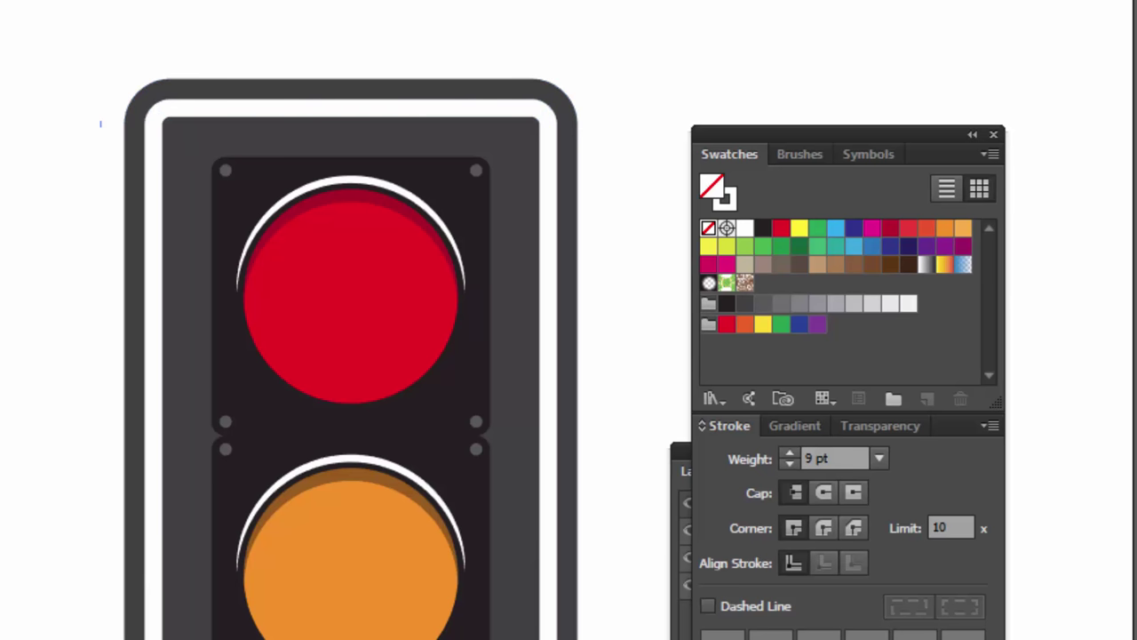
pyautogui.moveTo(776, 148); pyautogui.dragTo(1032, 129)
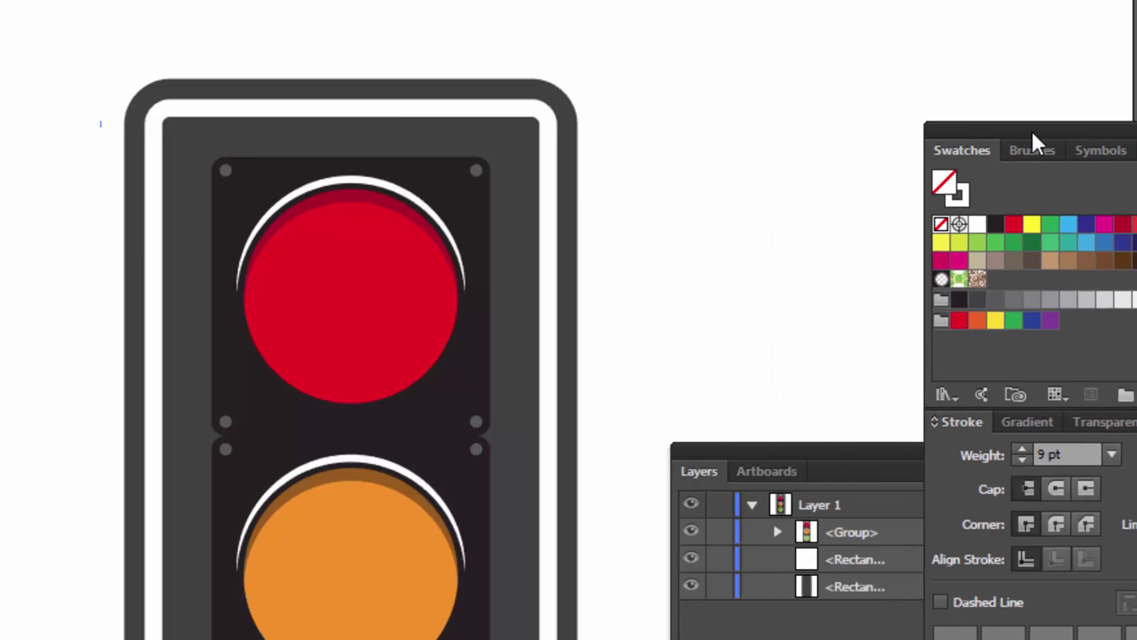
pyautogui.moveTo(736, 459); pyautogui.dragTo(949, 451)
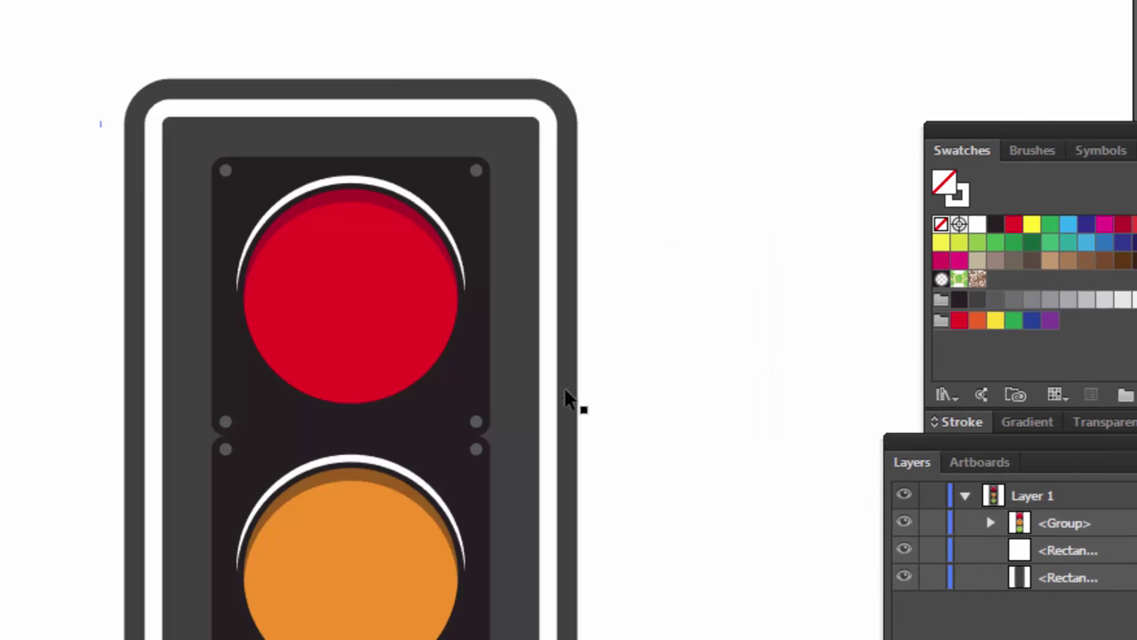
pyautogui.moveTo(511, 367); pyautogui.dragTo(500, 330)
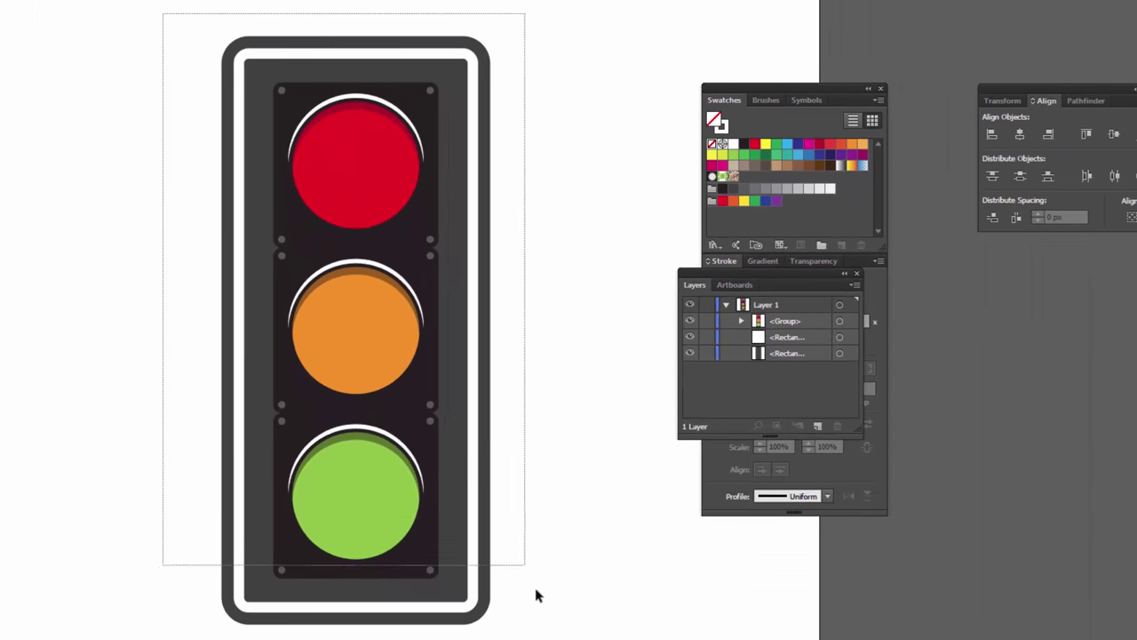
# Select all traffic-light objects, apply Outline Stroke to the white inner outline, then deselect
pyautogui.hotkey('ctrl', 'a')
pyautogui.moveTo(169, 15); pyautogui.dragTo(487, 569)
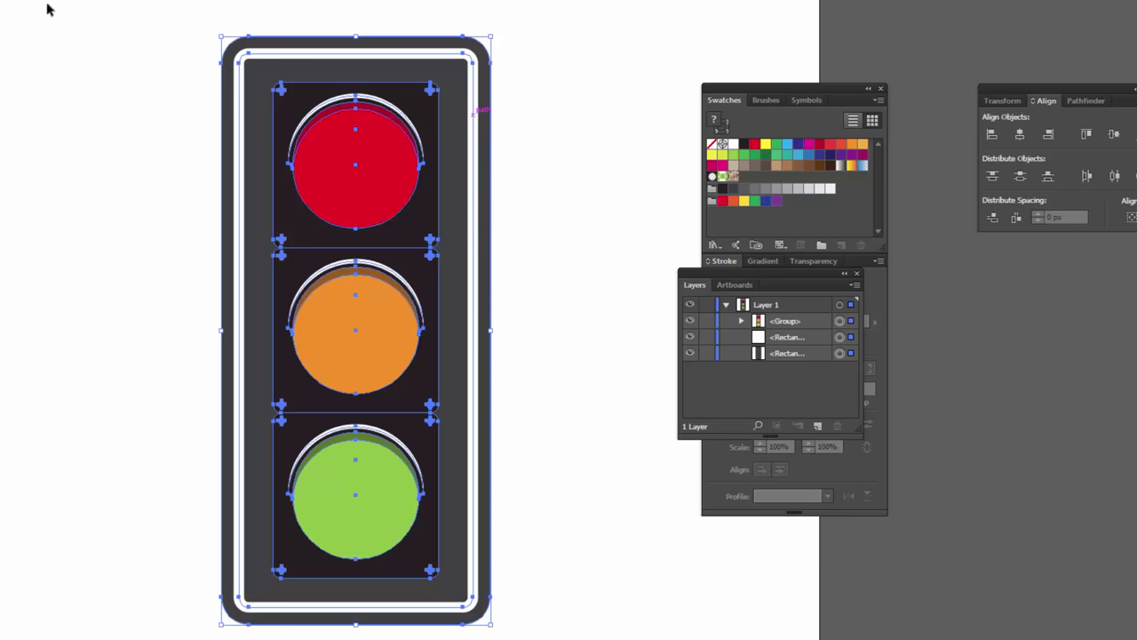
pyautogui.click(76, 11)
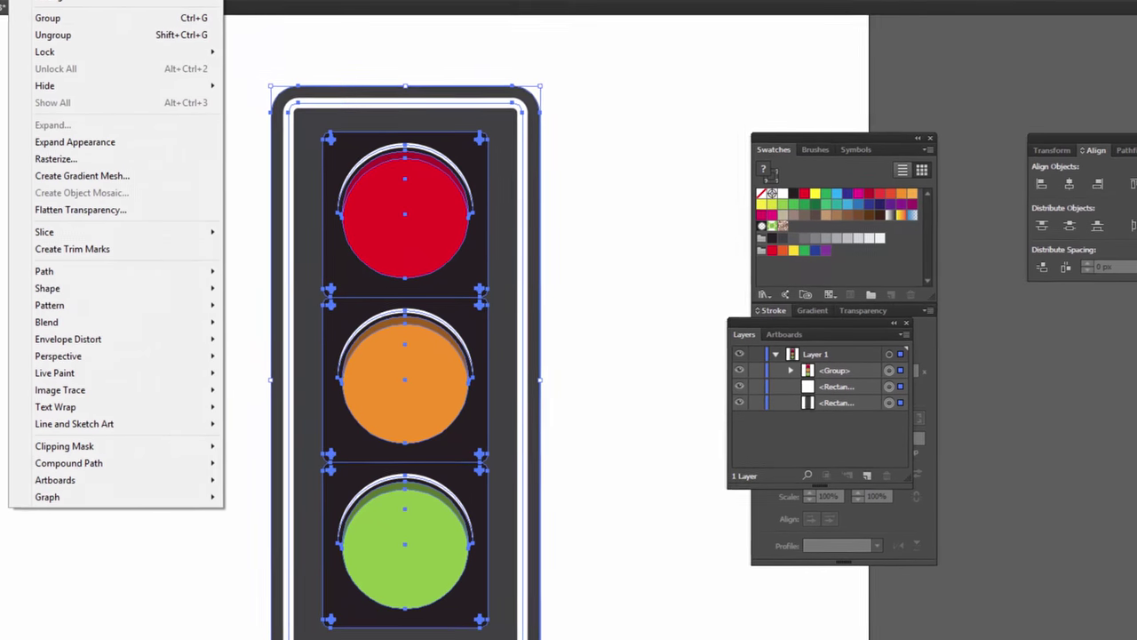
pyautogui.moveTo(165, 321)
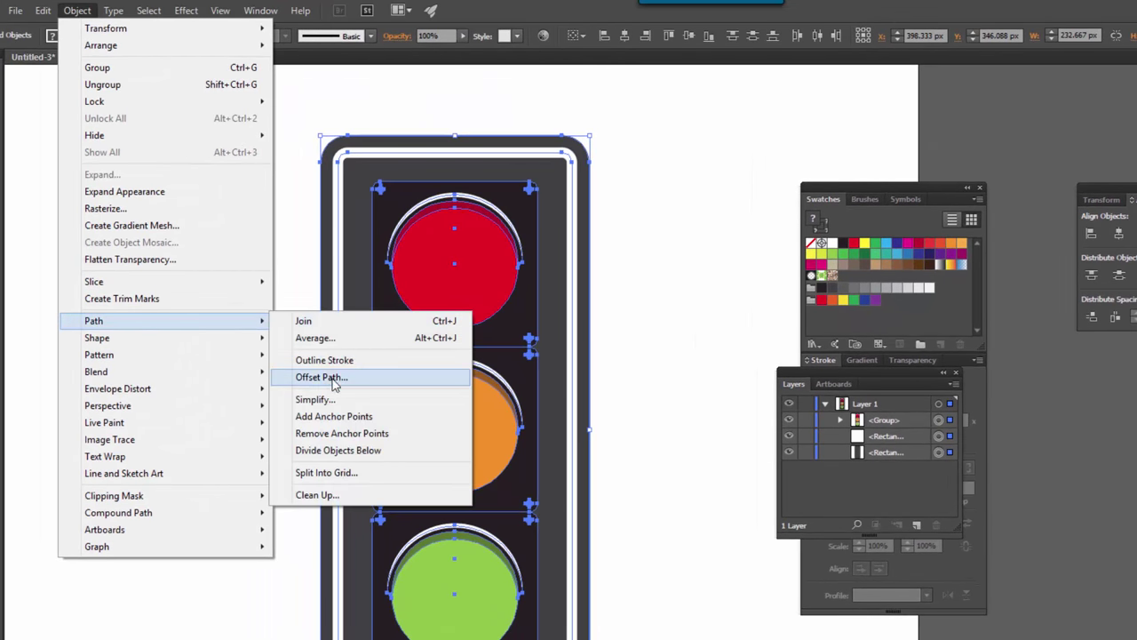
pyautogui.click(334, 360)
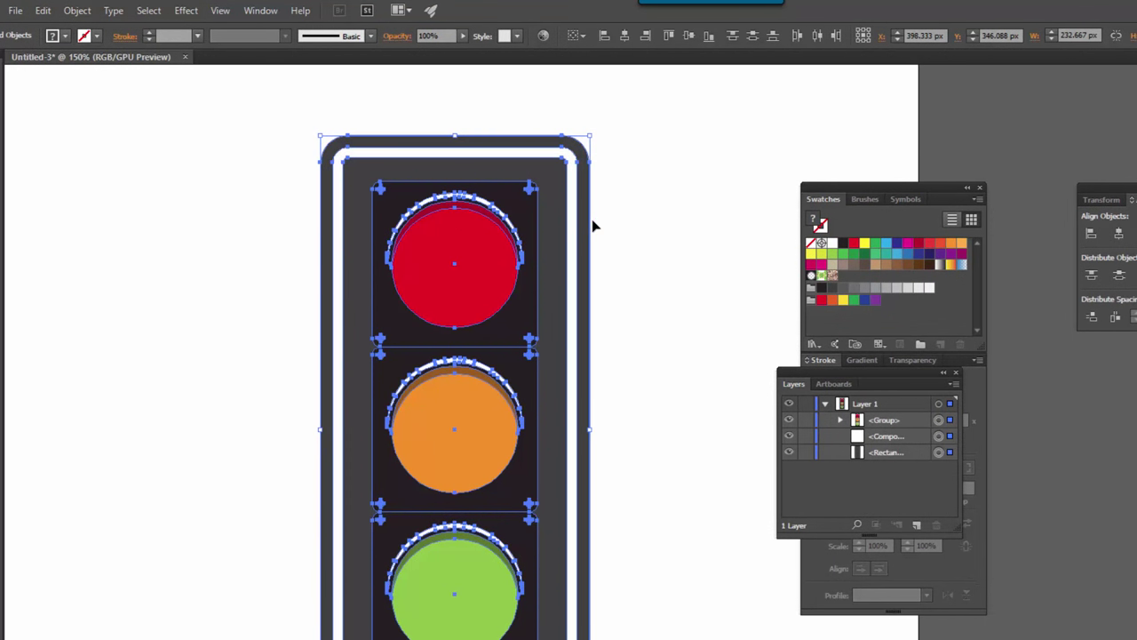
pyautogui.click(664, 295)
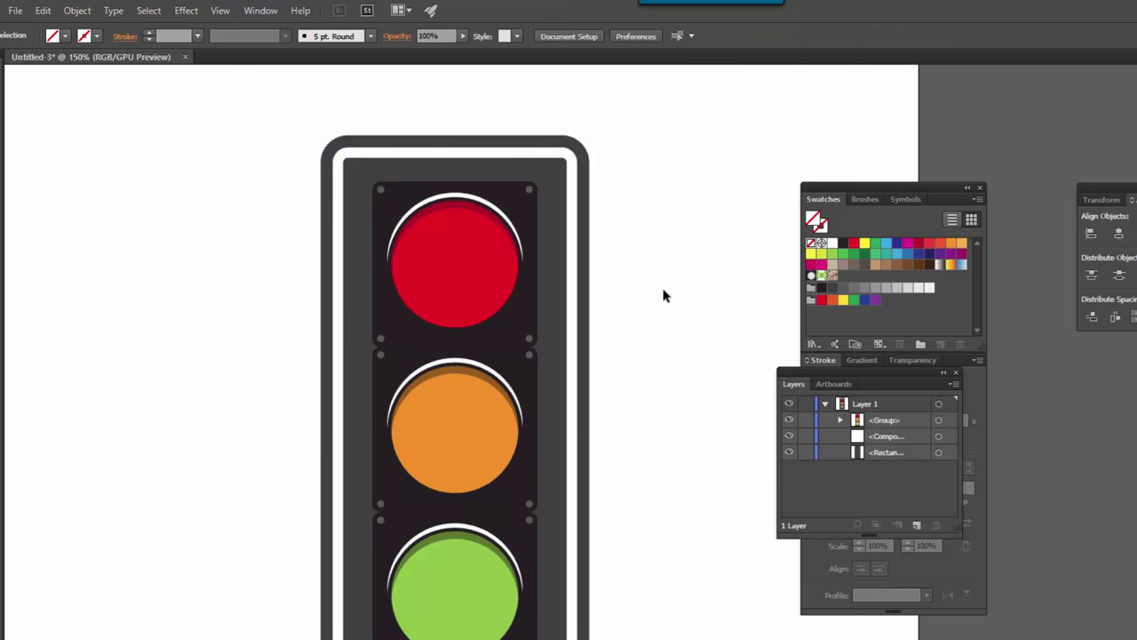